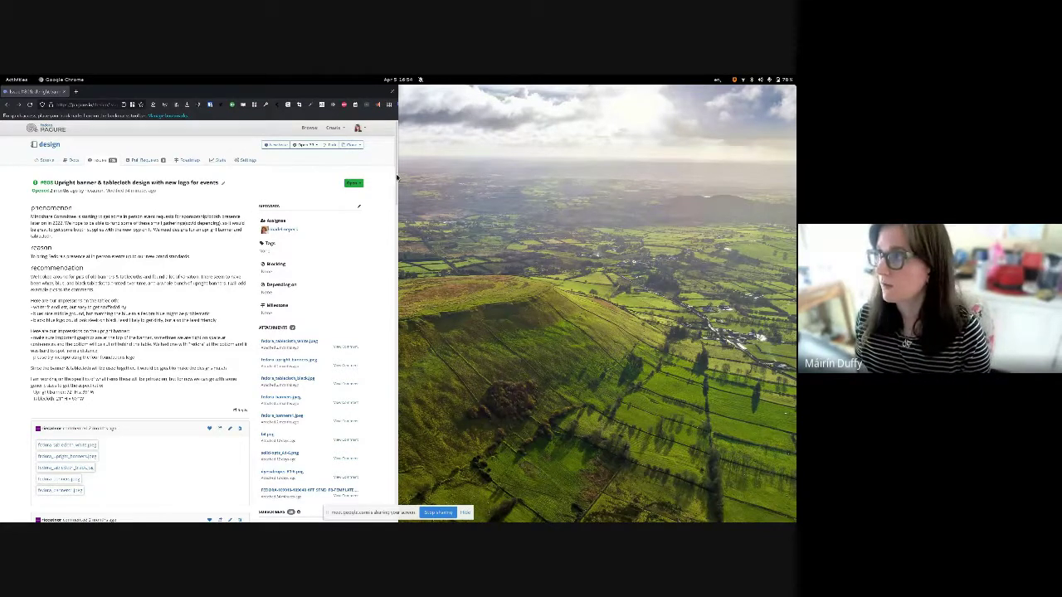
- Examine the dye-sub tablecloth mockups in the issue, enlarging the Options B image to see the Fedora Reverse Gradient variants B5 and B6
left_click_drag(397, 176, 355, 427)
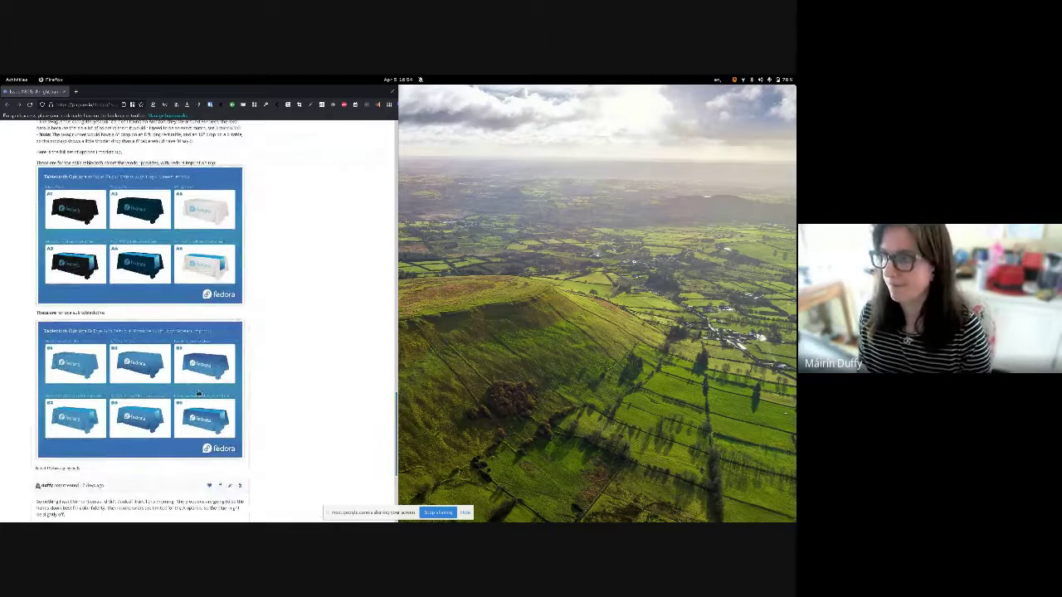
left_click(202, 378)
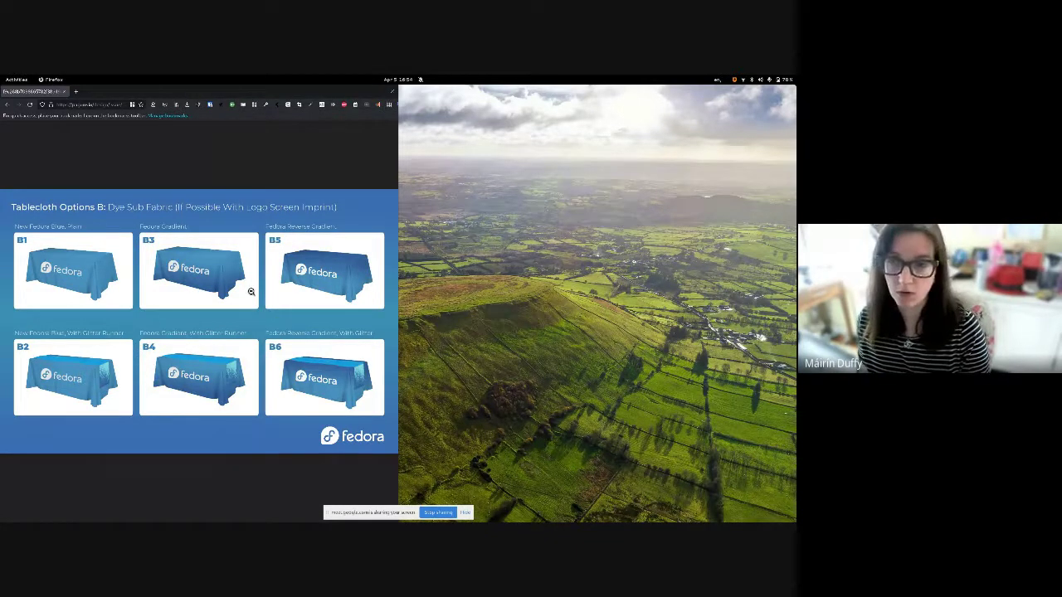
left_click(203, 288)
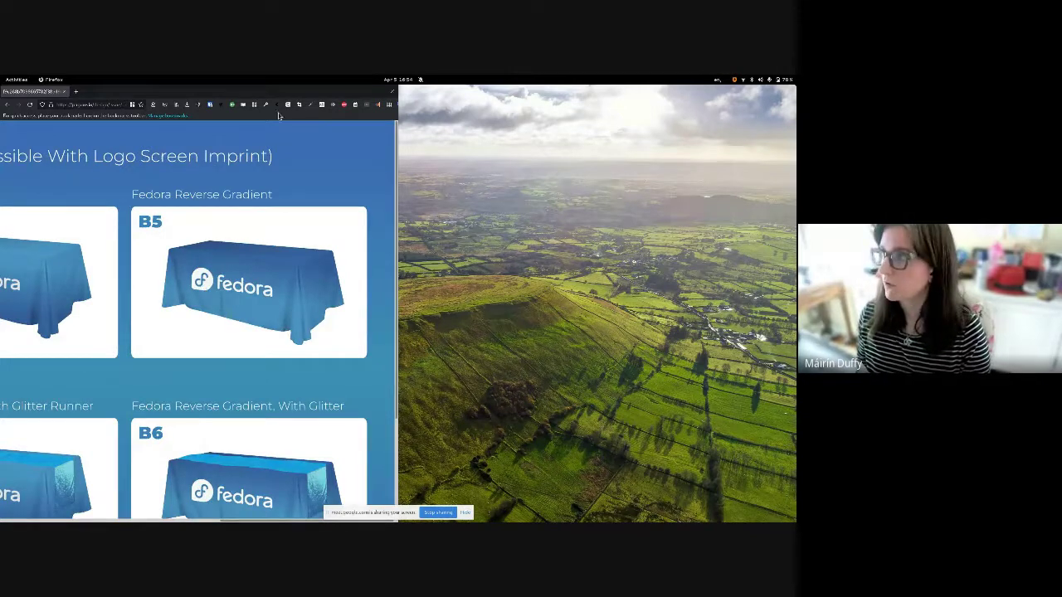
- Switch to Files and open the 8FT_STND_FB-TEMPLATE PDF in Inkscape with the internal import option
key("super")
left_click(274, 260)
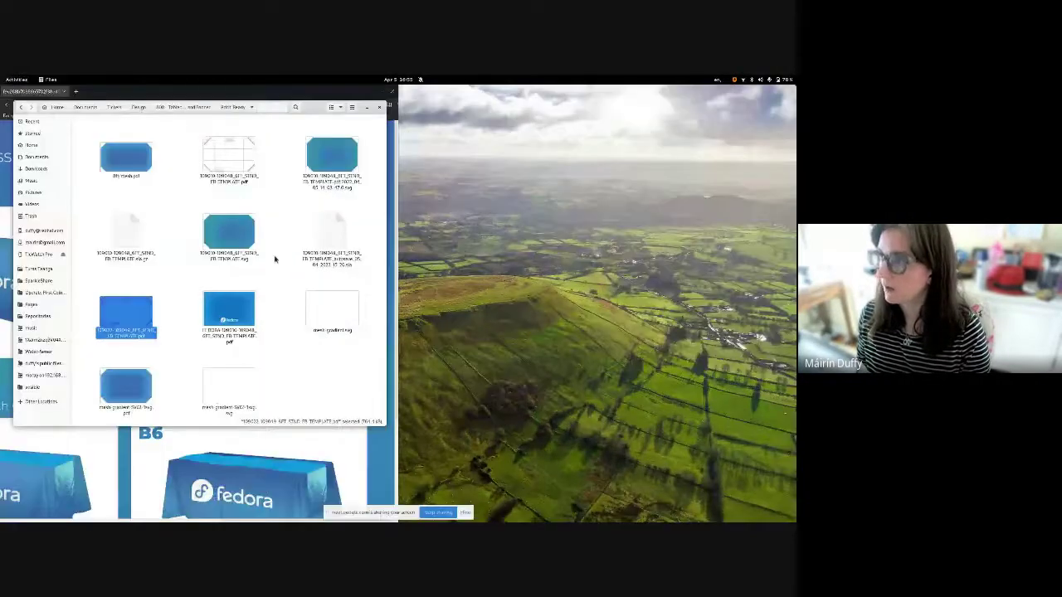
right_click(149, 311)
left_click(176, 324)
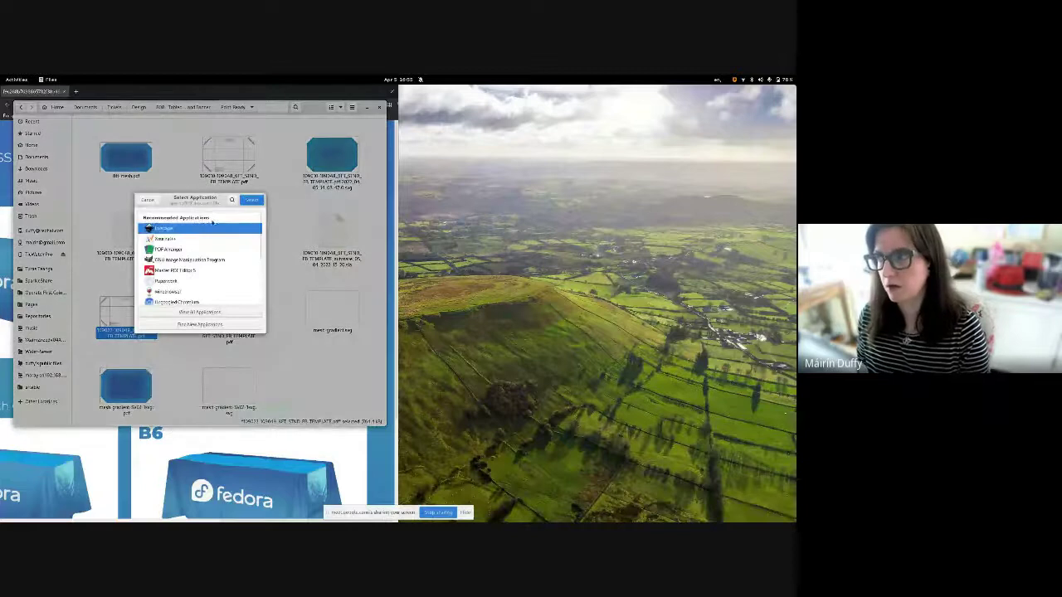
left_click(250, 200)
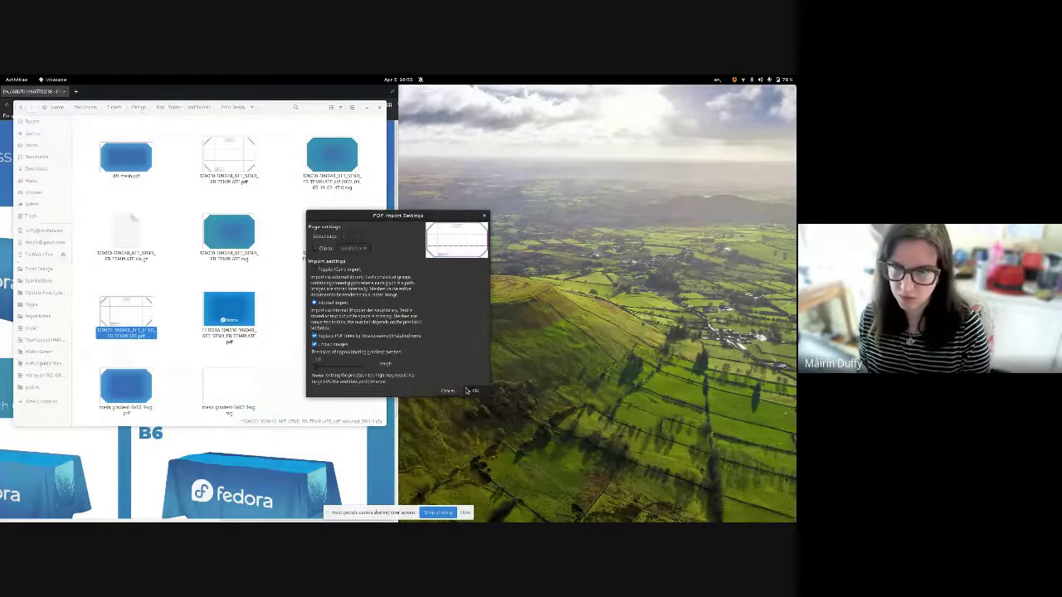
left_click(465, 387)
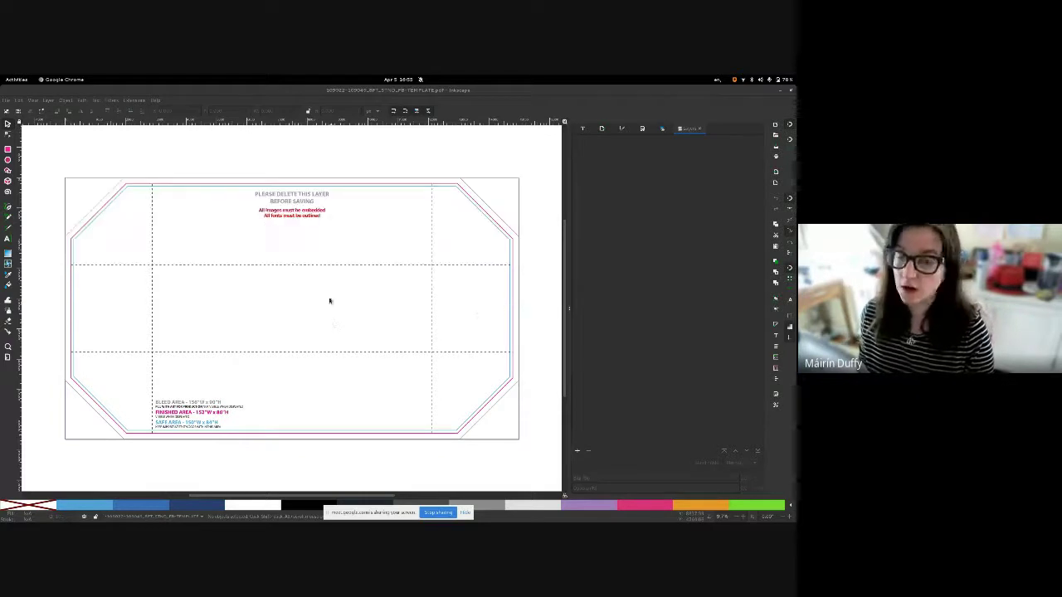
- Inspect the nested octagonal outlines of the tablecloth template by selecting the bleed and finished-area borders
left_click(504, 227)
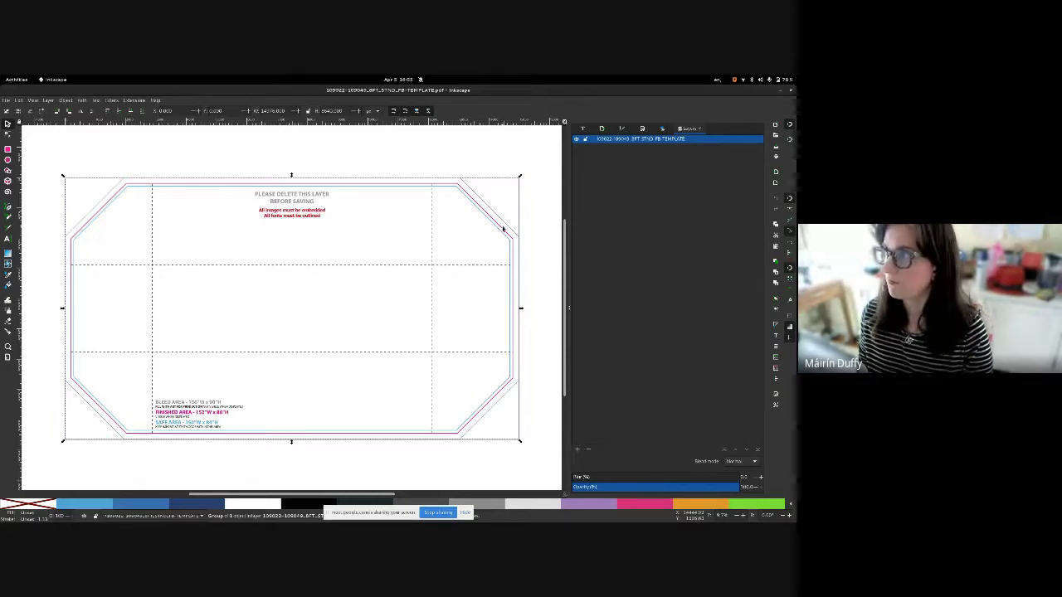
left_click(502, 229)
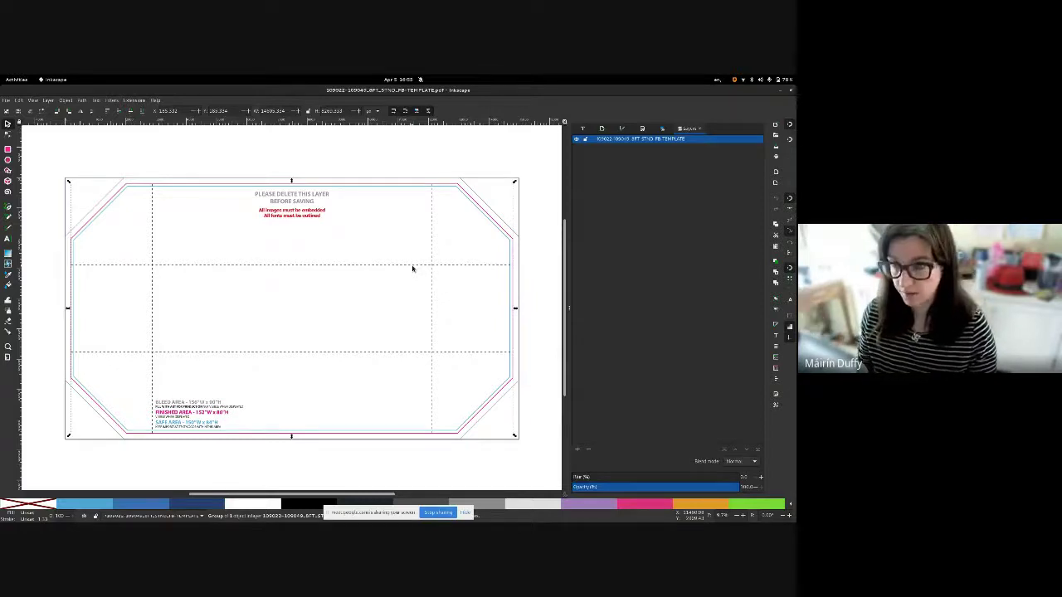
left_click(492, 414)
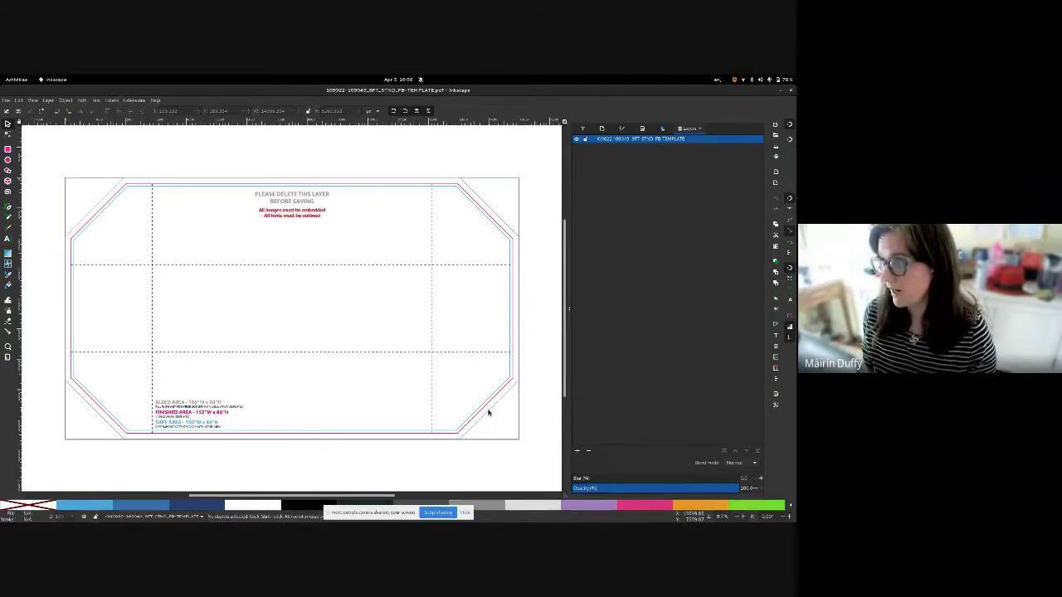
left_click(489, 411)
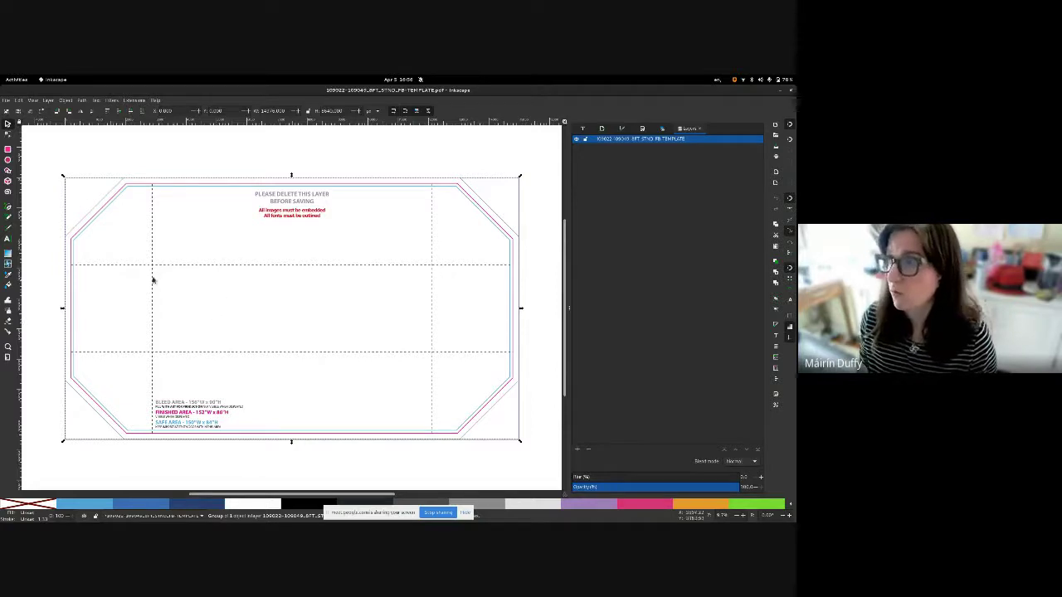
- Switch to Firefox to check the B5 reverse gradient mockup against the template's folds, and return to Inkscape
mouse_move(2, 76)
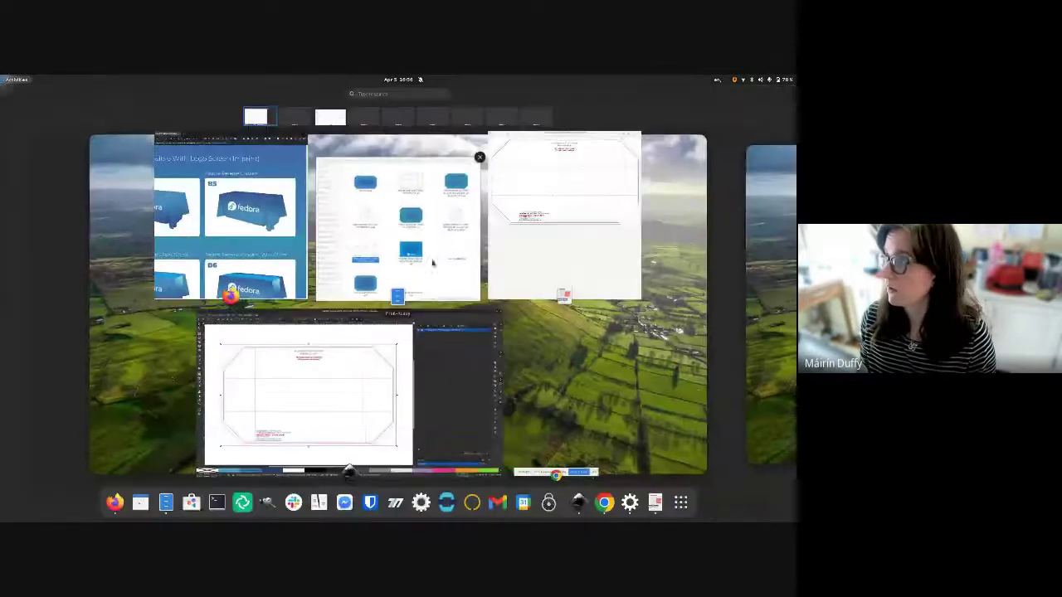
left_click(278, 235)
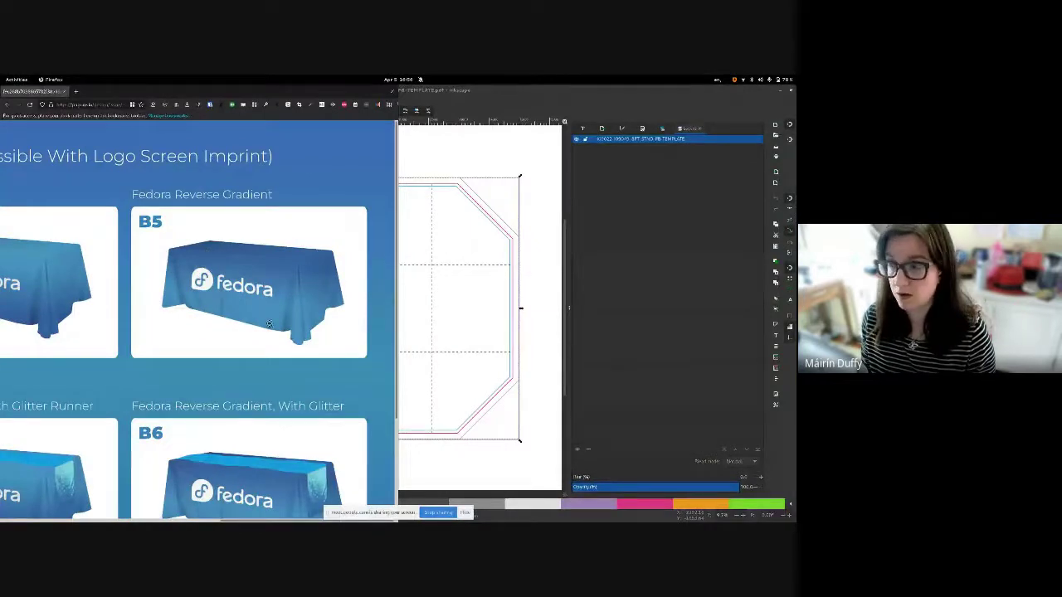
left_click(474, 94)
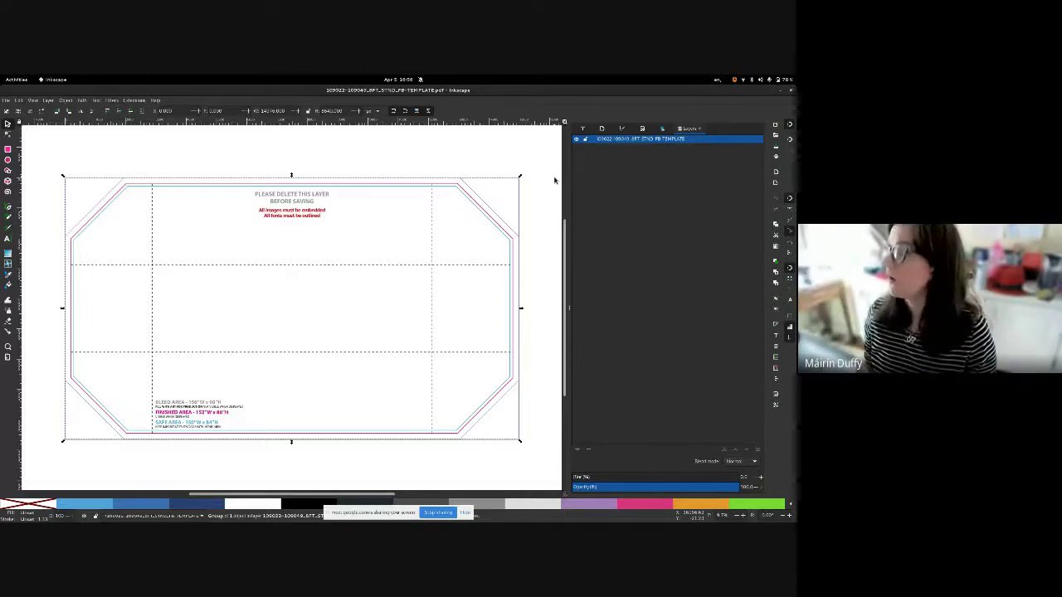
- Show the document's object list and select several entries to identify which parts of the template they represent
left_click(83, 101)
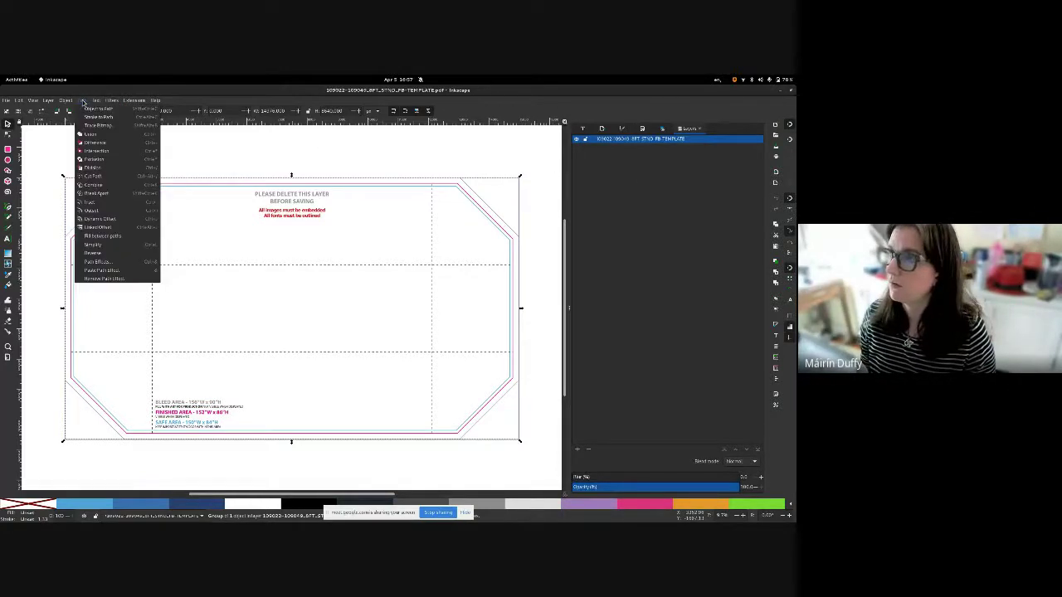
left_click(82, 101)
left_click(66, 101)
left_click(74, 109)
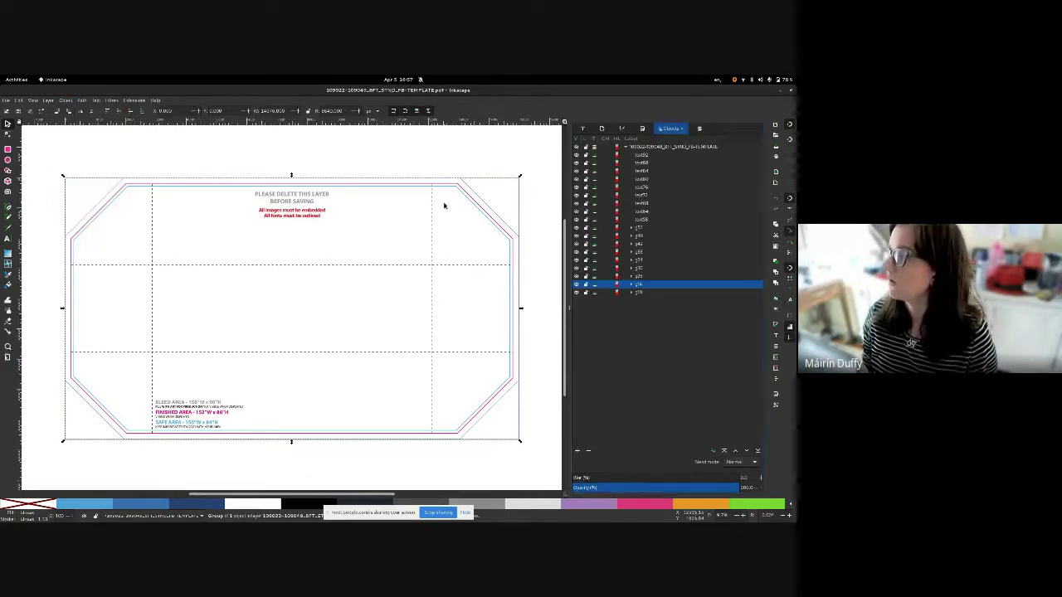
left_click(638, 292)
left_click(641, 277)
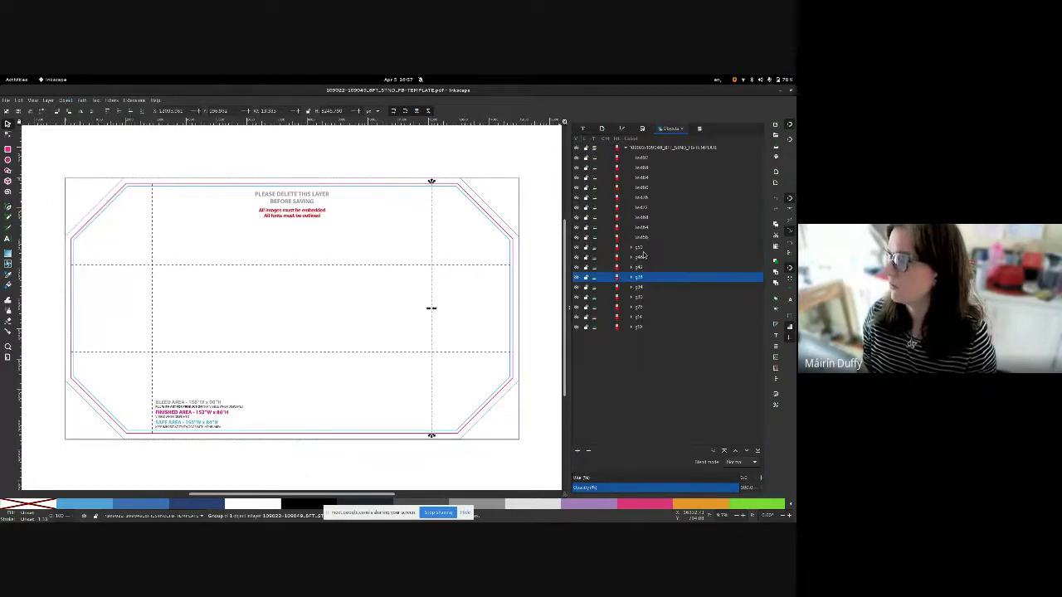
left_click(642, 238)
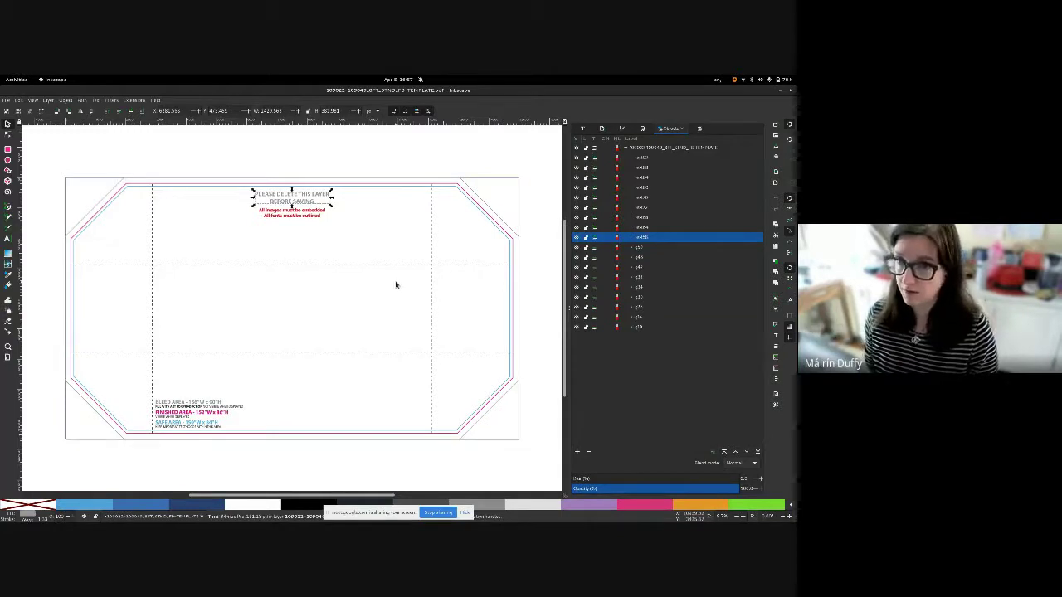
left_click(489, 210)
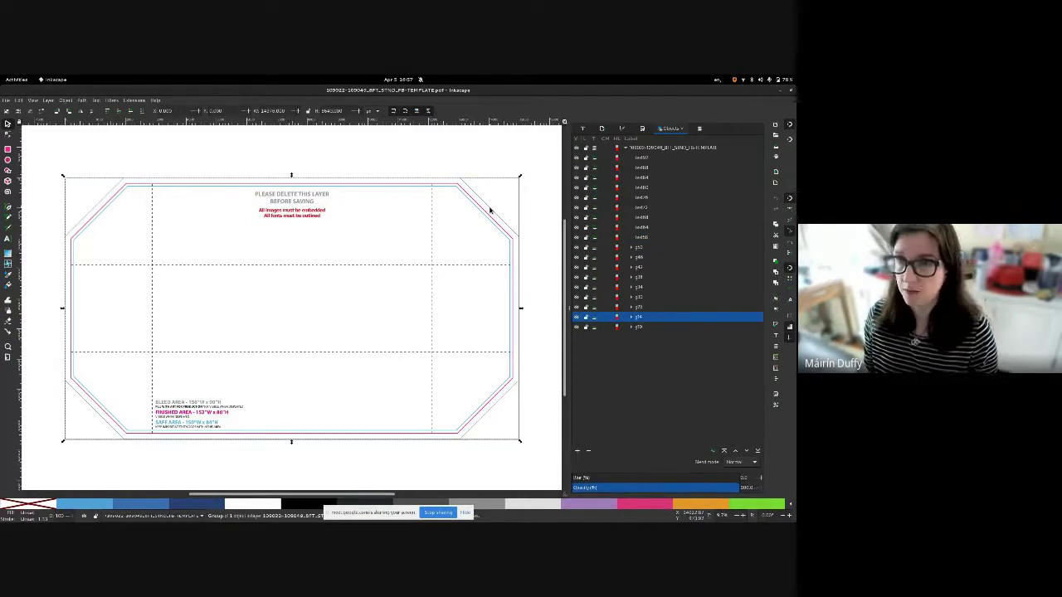
- Group the two horizontal and two vertical dashed fold lines of the template
left_click(431, 261)
left_click(418, 265)
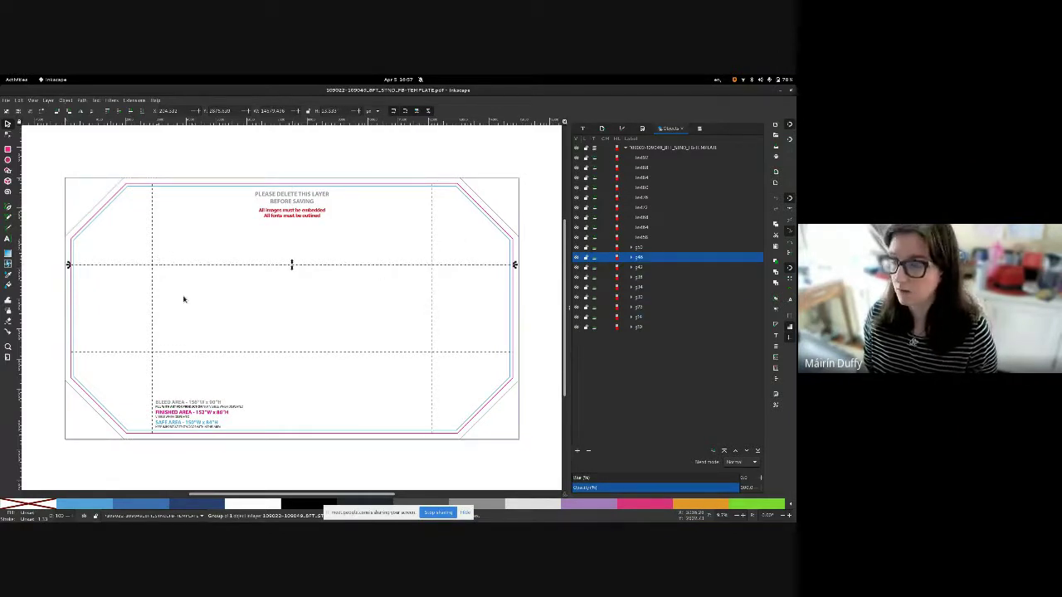
left_click(215, 353, "shift")
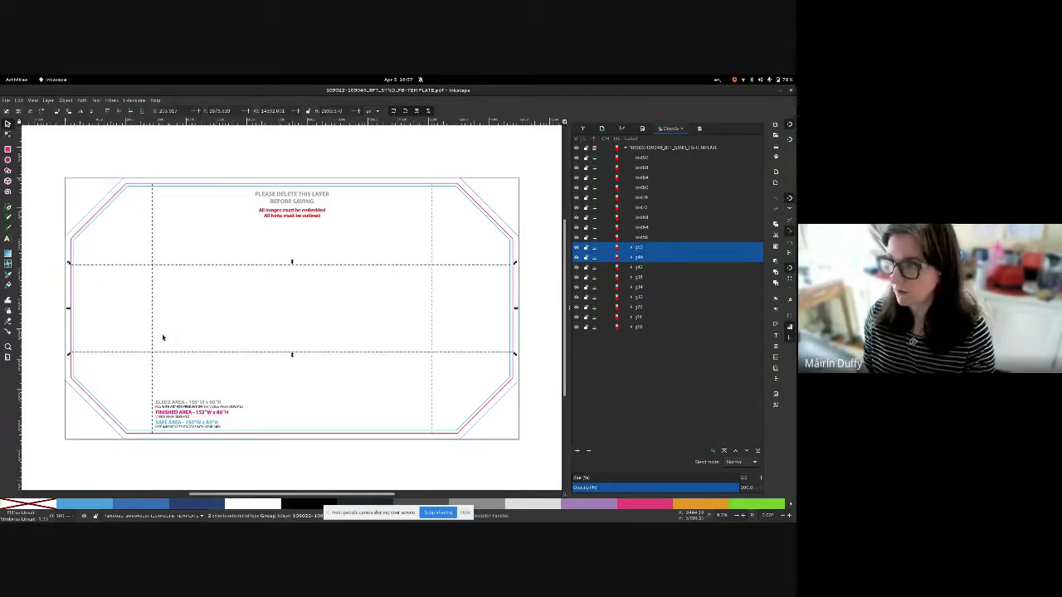
left_click(152, 337, "shift")
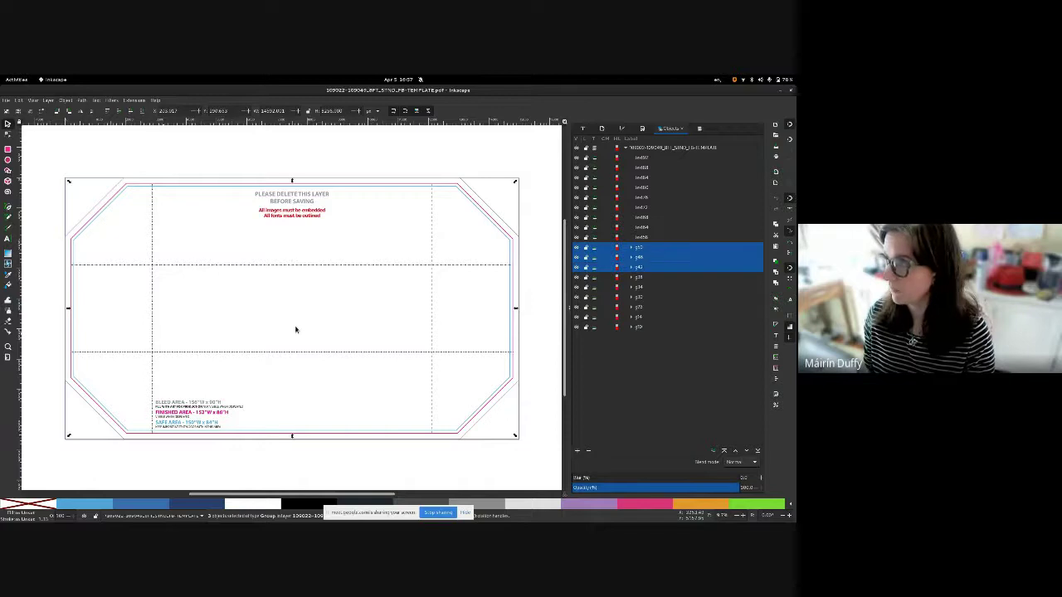
left_click(430, 323, "shift")
key("ctrl+g")
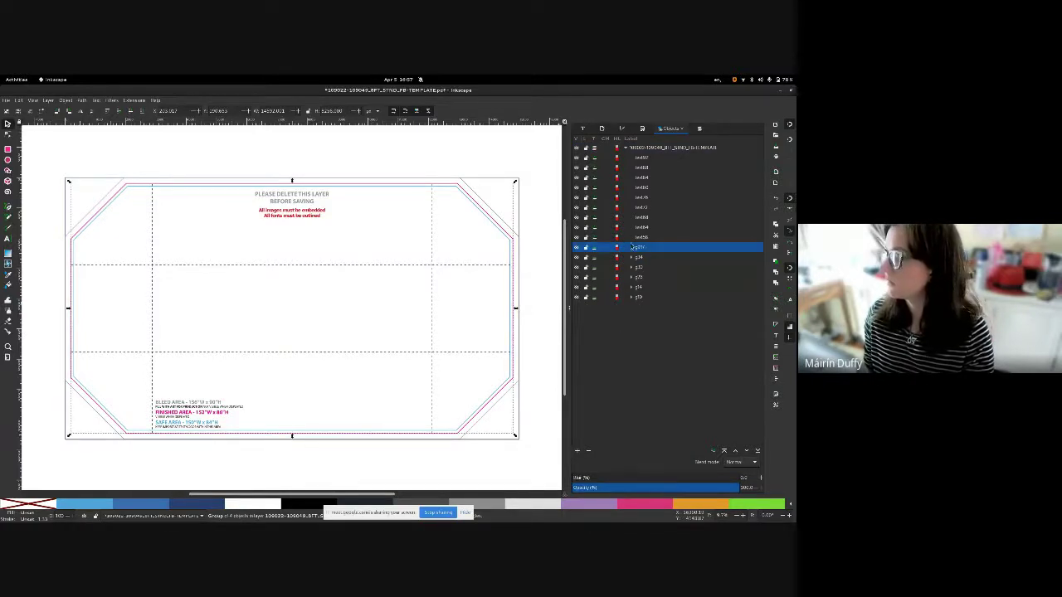
- Rename the group of dashed fold lines to "guides"
double_click(642, 247)
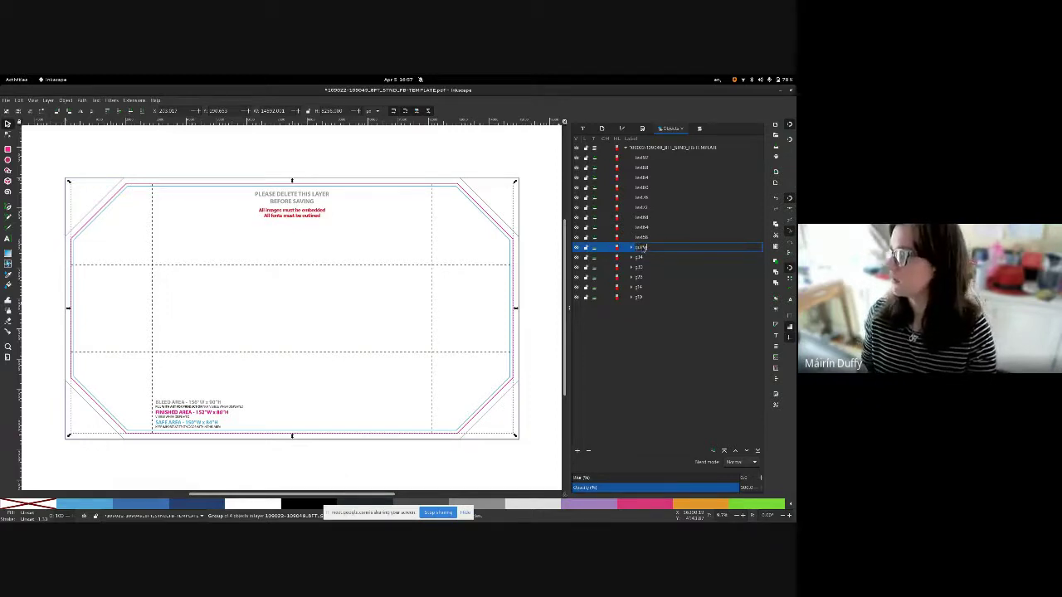
type("guides")
key("Return")
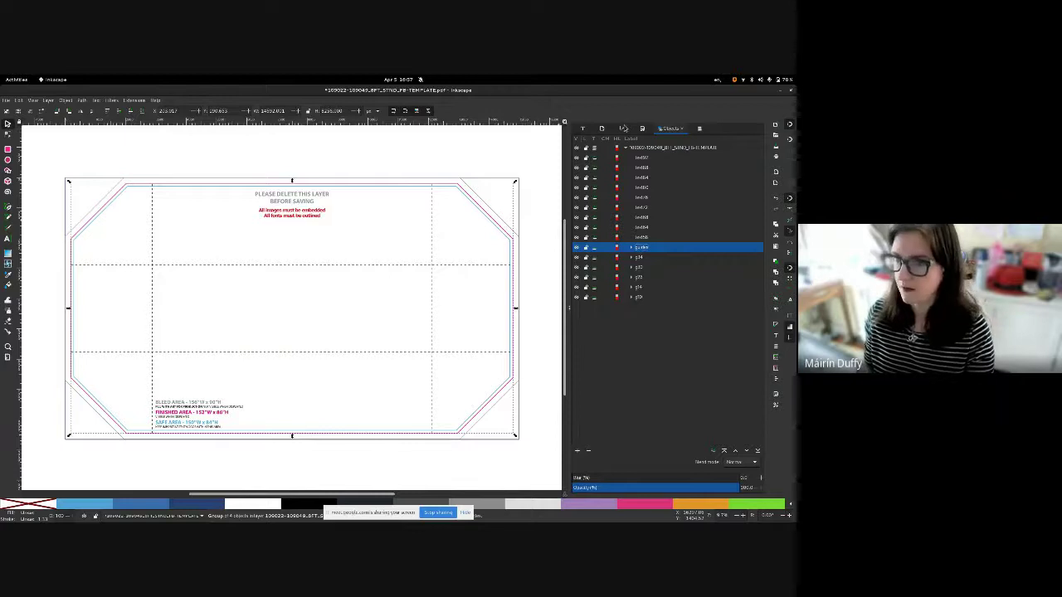
- Expand the outer bleed outline's nested groups down to its path and copy the outline
left_click(503, 218)
left_click(468, 191)
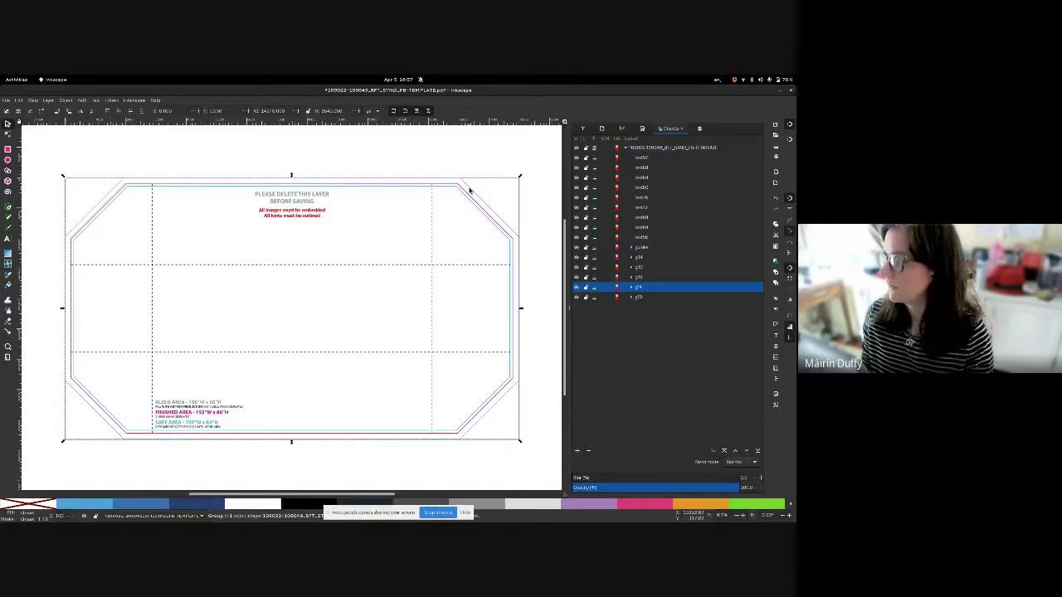
left_click(631, 287)
left_click(636, 297)
left_click(642, 308)
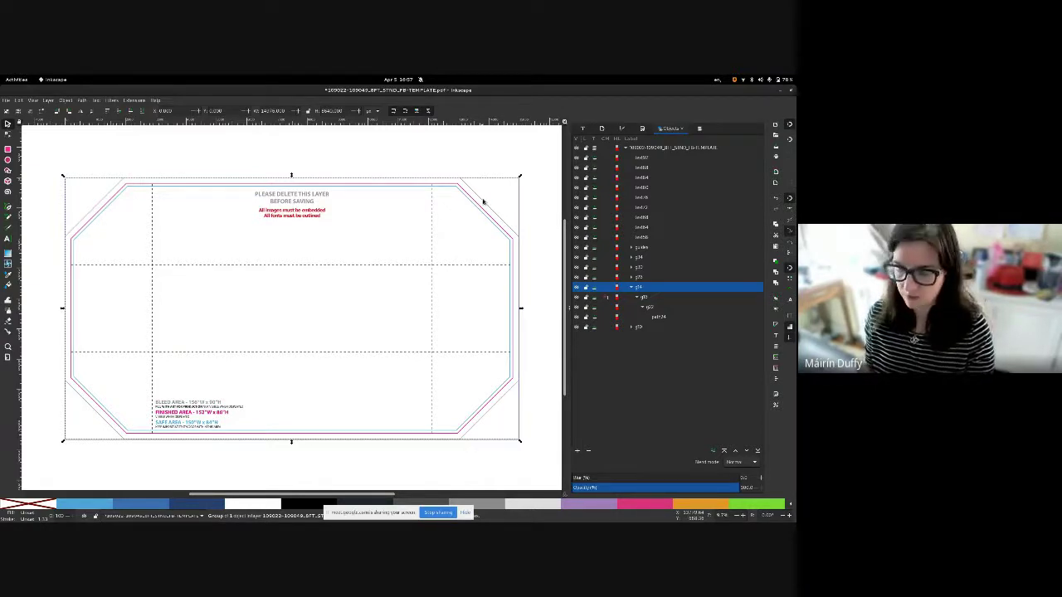
- Add a layer named "Artwork" and move it below the template layer
left_click(699, 129)
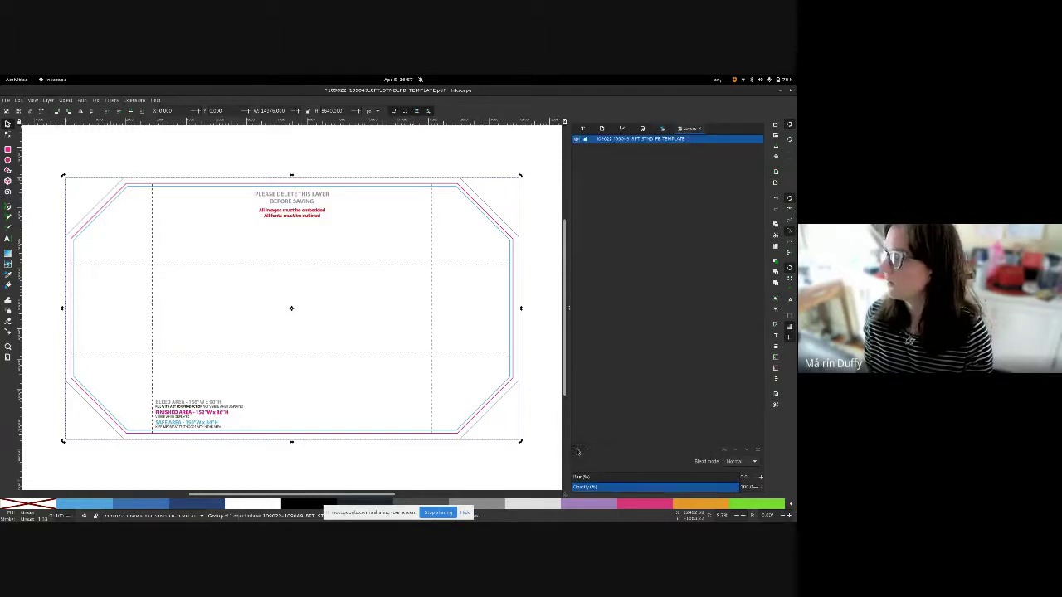
left_click(577, 450)
type("Ar")
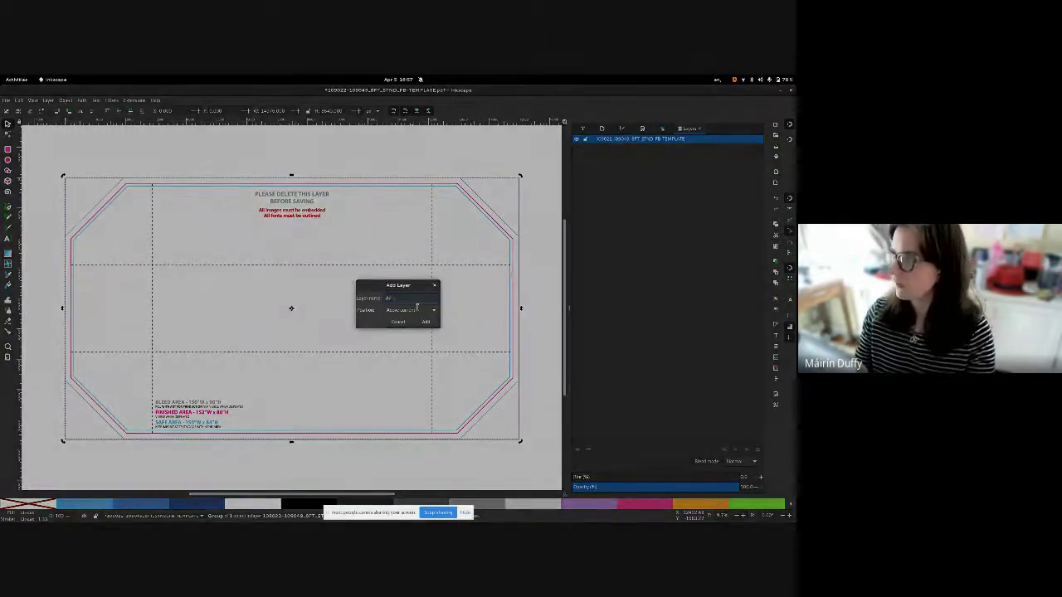
type("twork")
left_click(425, 321)
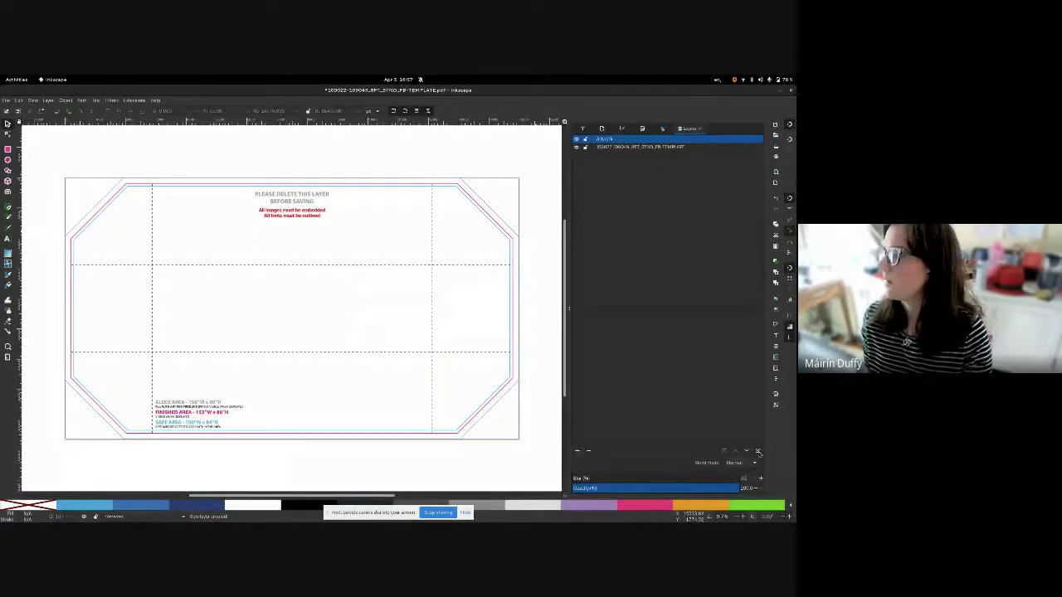
left_click(757, 452)
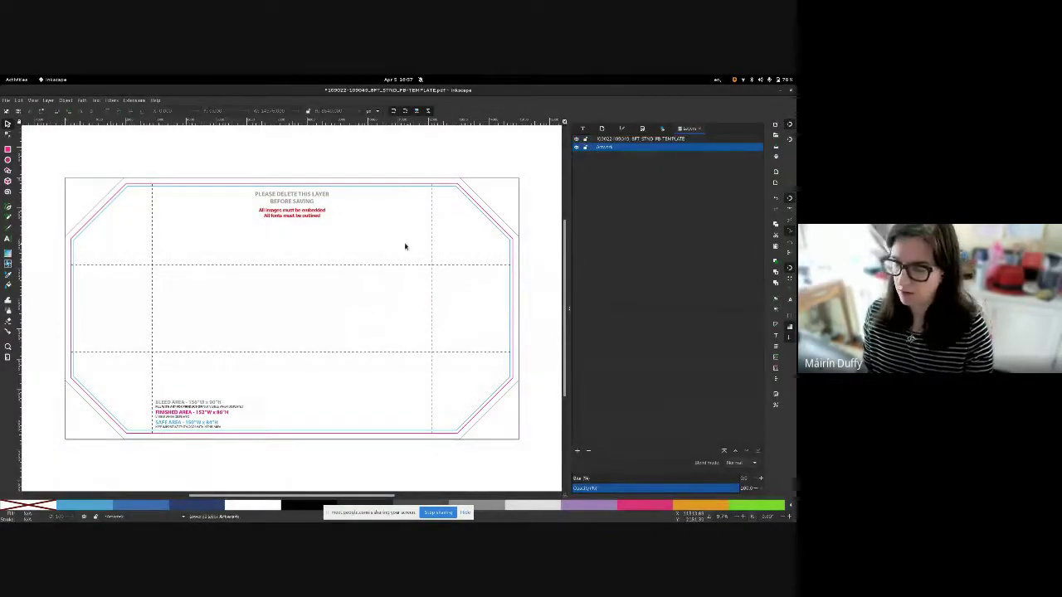
- Paste the outer bleed outline into the Artwork layer and align it with the original at X 0 and Y 0
key("ctrl+v")
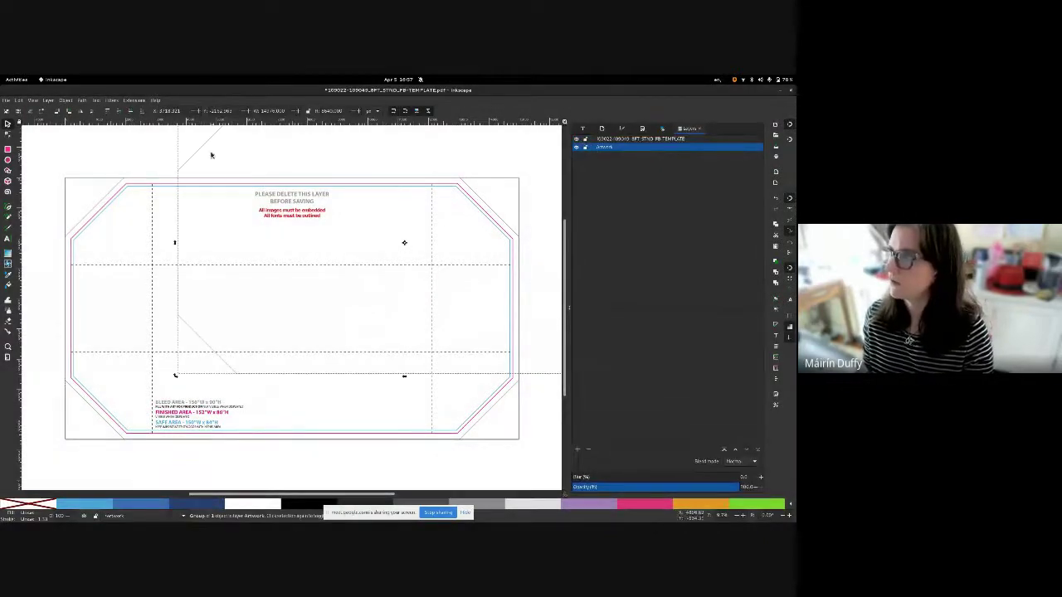
double_click(167, 112)
type("0")
key("Return")
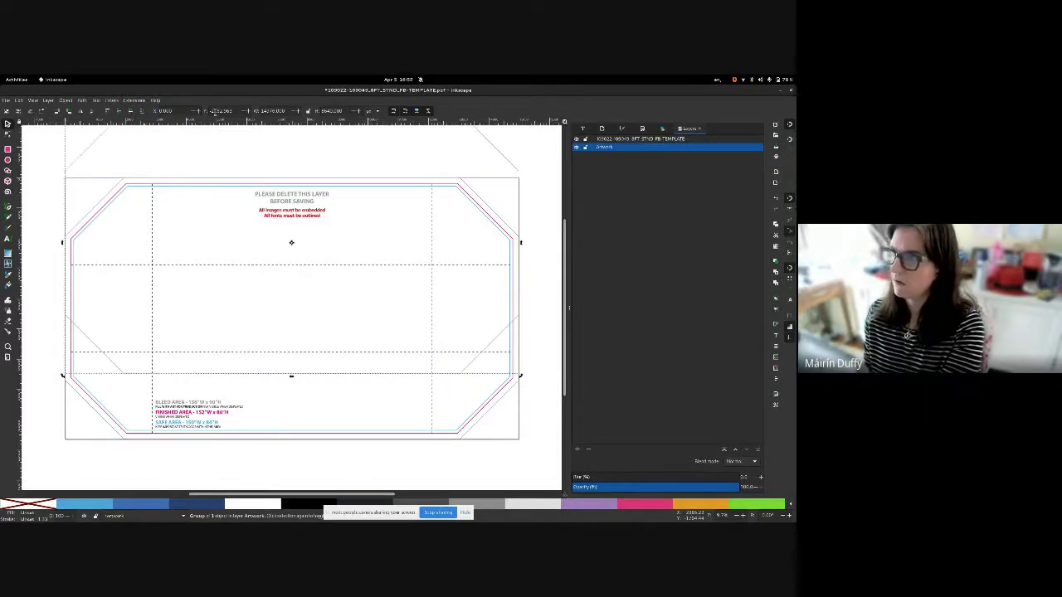
key("Delete")
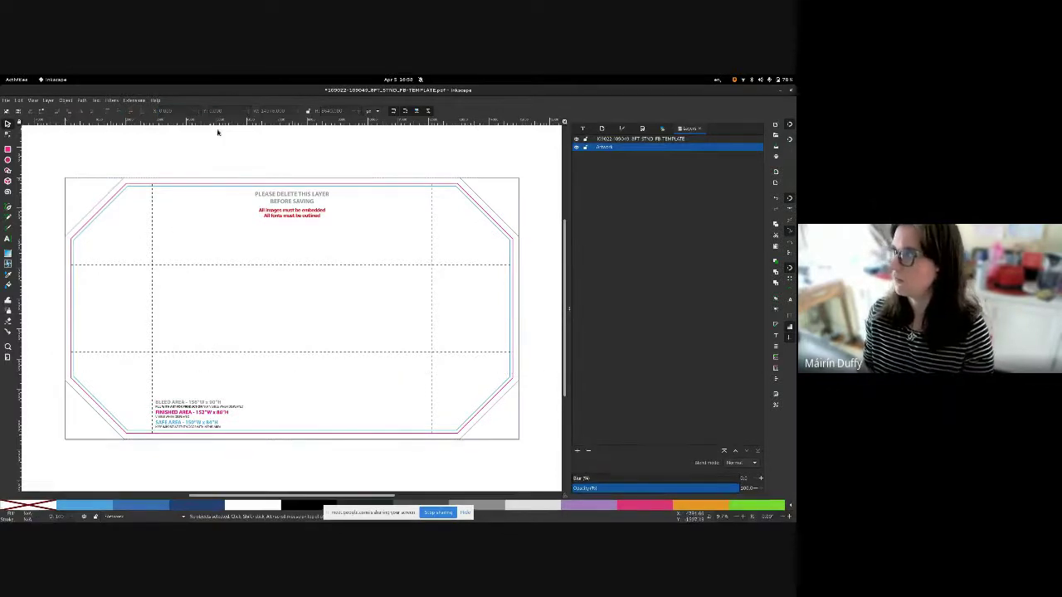
- Lock the Artwork layer and make the template layer the current one
left_click(634, 138)
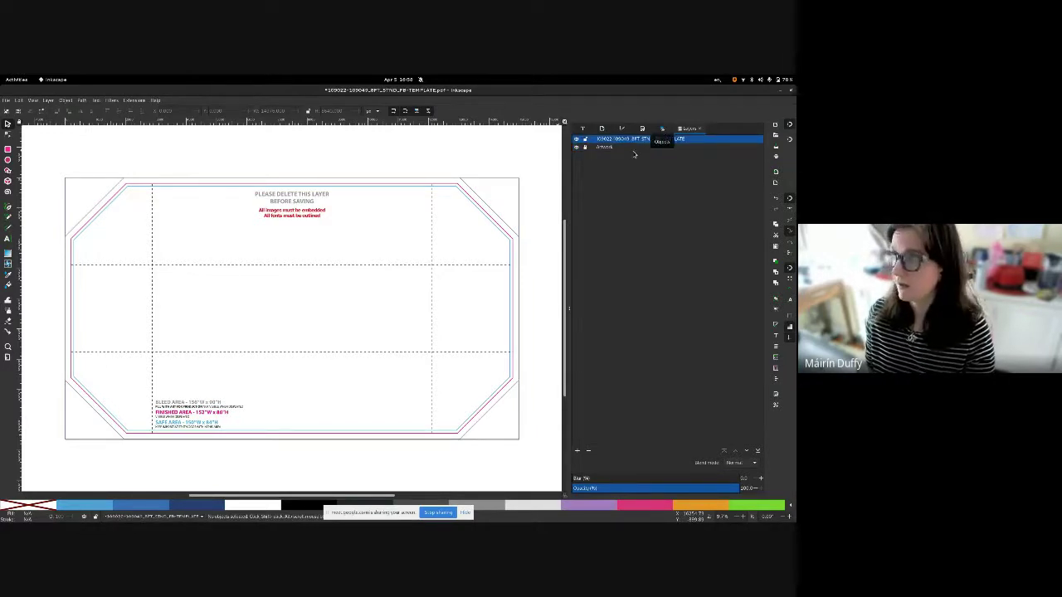
- Delete every object in the template layer except the guides group
left_click(661, 129)
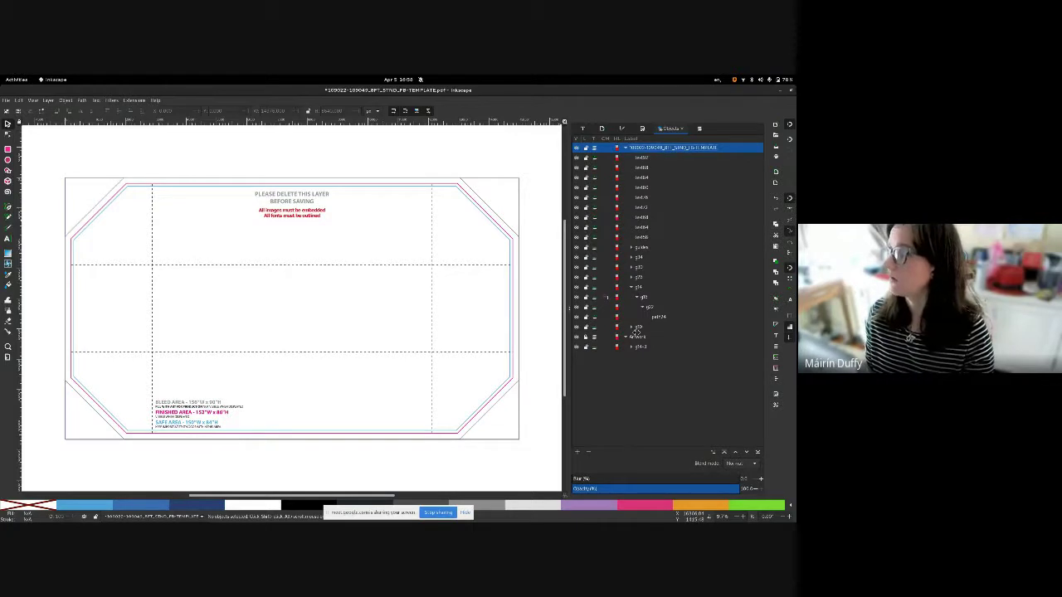
left_click(413, 266)
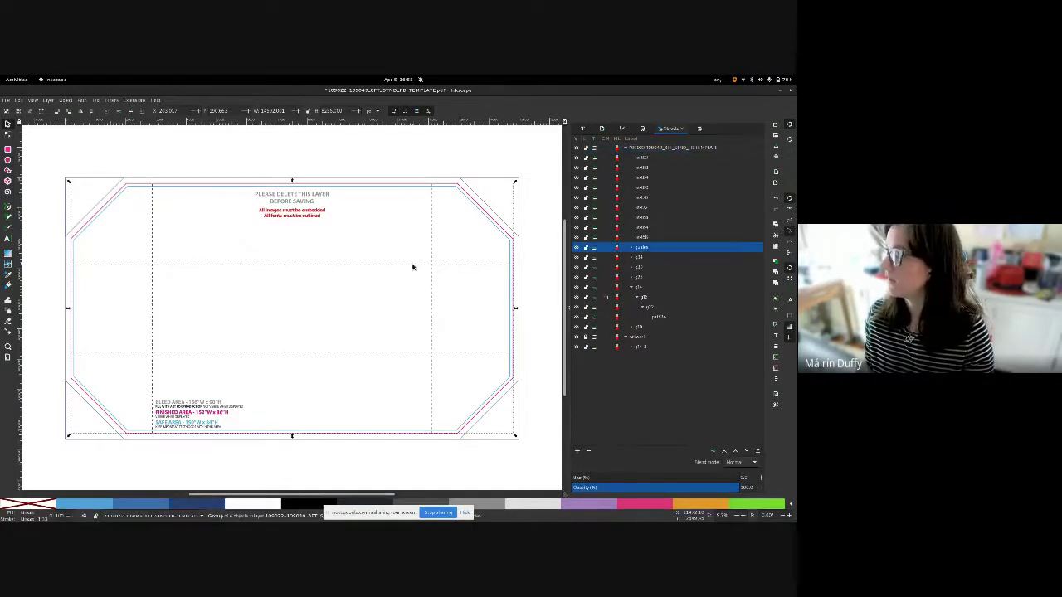
left_click(636, 238)
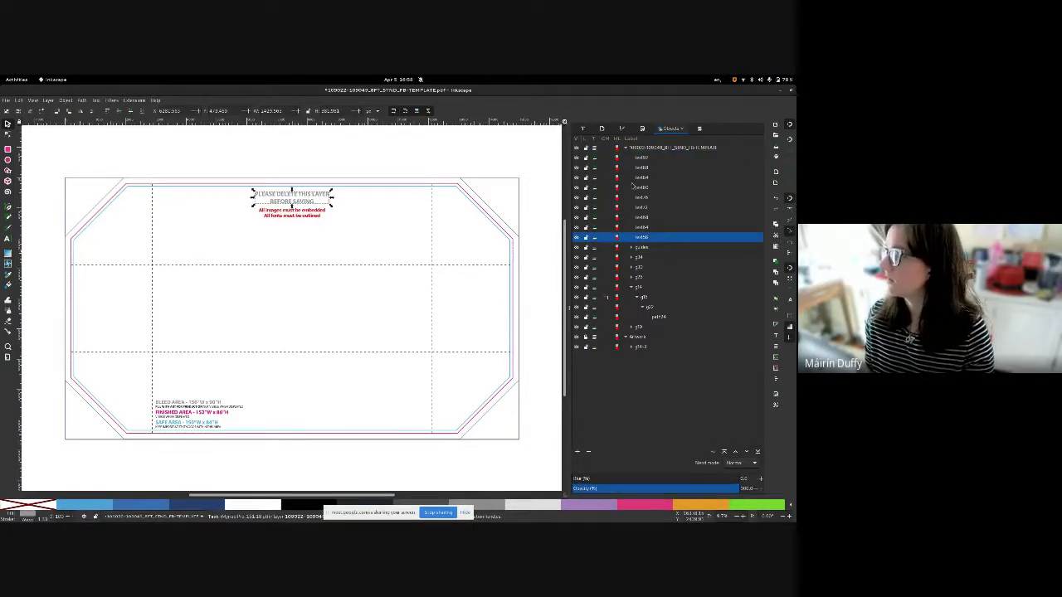
left_click(640, 158, "shift")
left_click(639, 257, "ctrl")
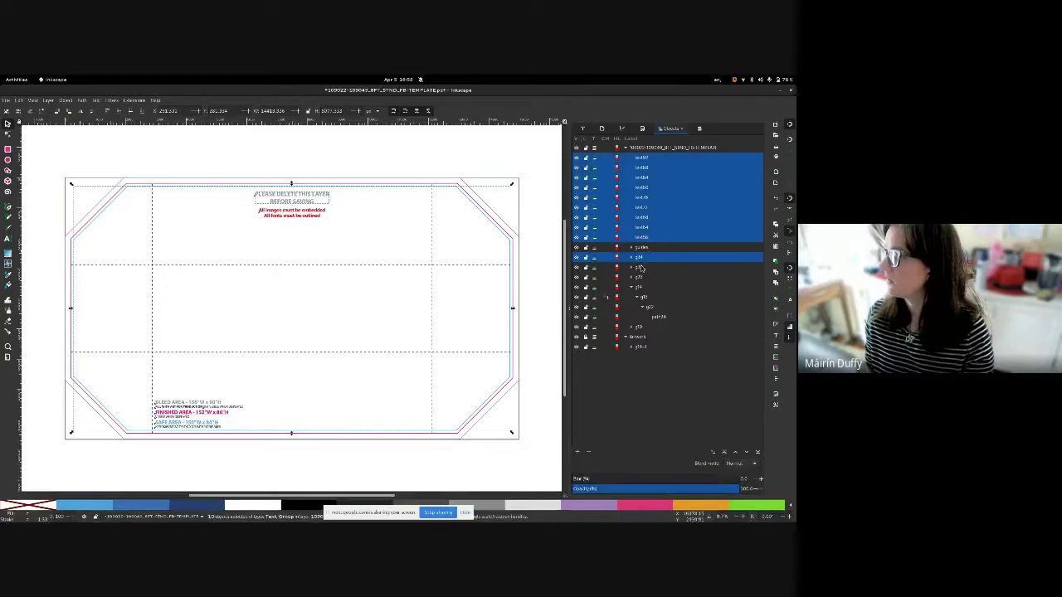
left_click(639, 267, "ctrl")
left_click(640, 277, "ctrl")
left_click(642, 287, "ctrl")
left_click(646, 297, "ctrl")
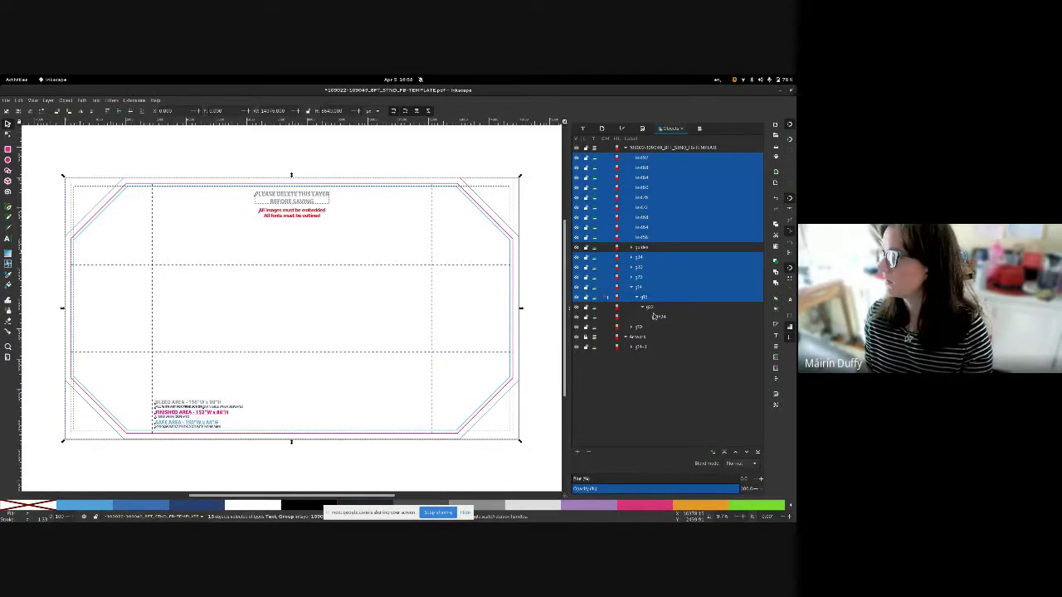
left_click(651, 307, "ctrl")
left_click(656, 318, "ctrl")
left_click(647, 328, "ctrl")
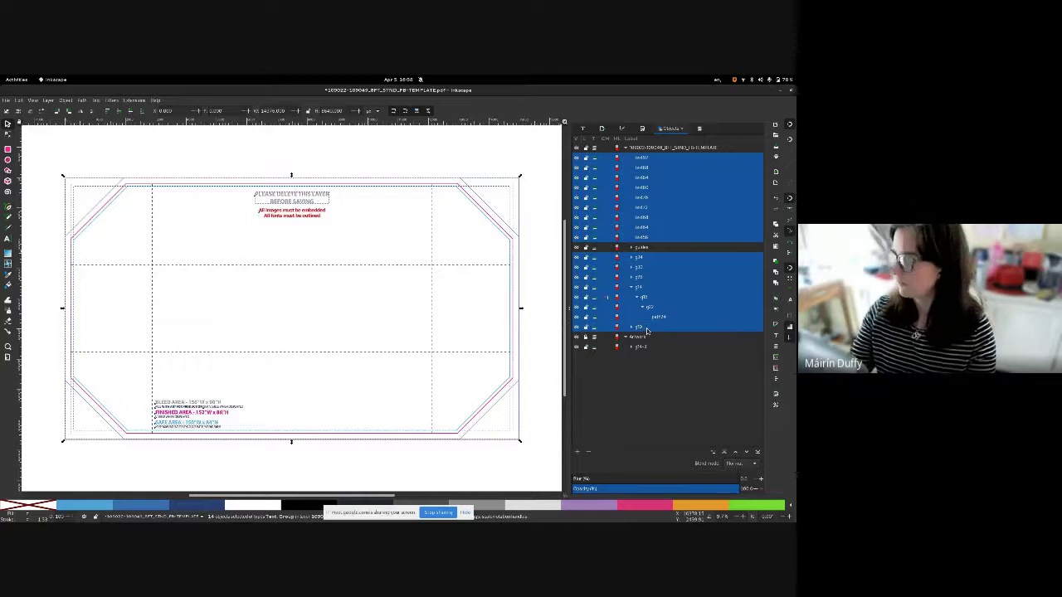
key("Delete")
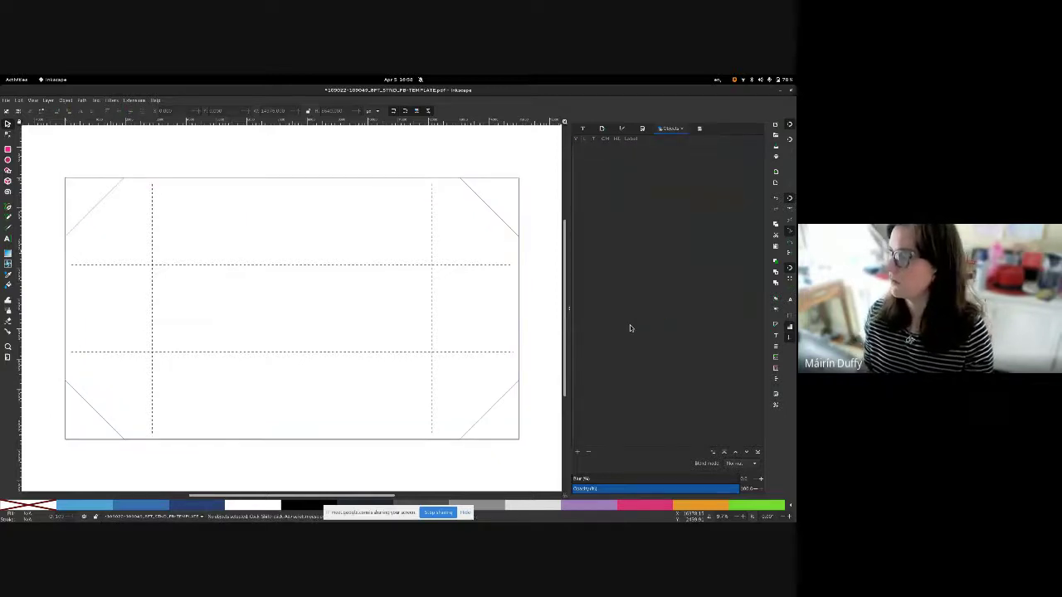
- With the template layer locked and the Artwork layer unlocked and current, fill the bleed outline with the palette's light blue
left_click(701, 130)
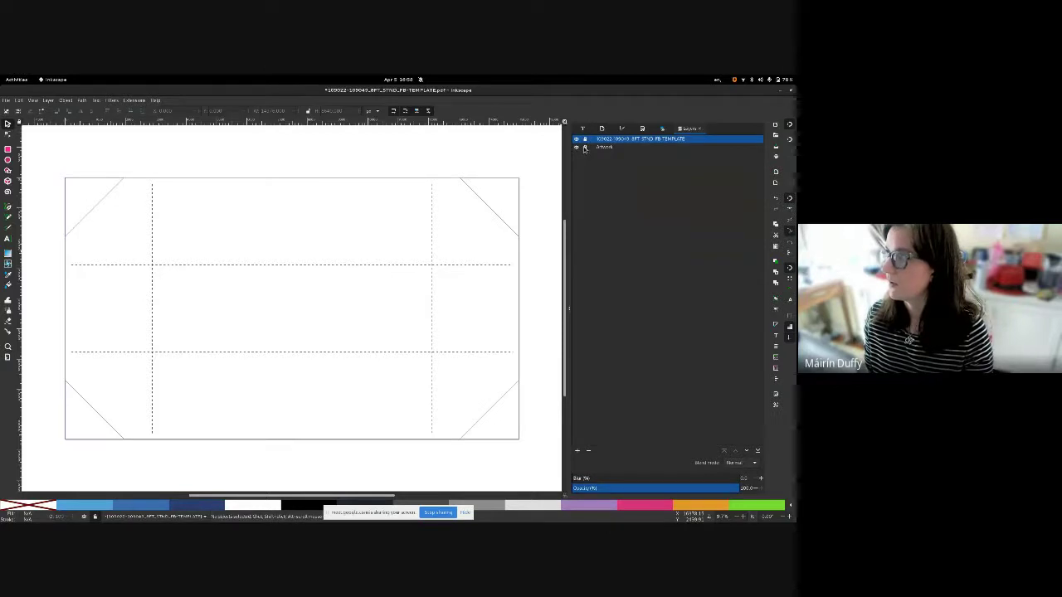
left_click(605, 147)
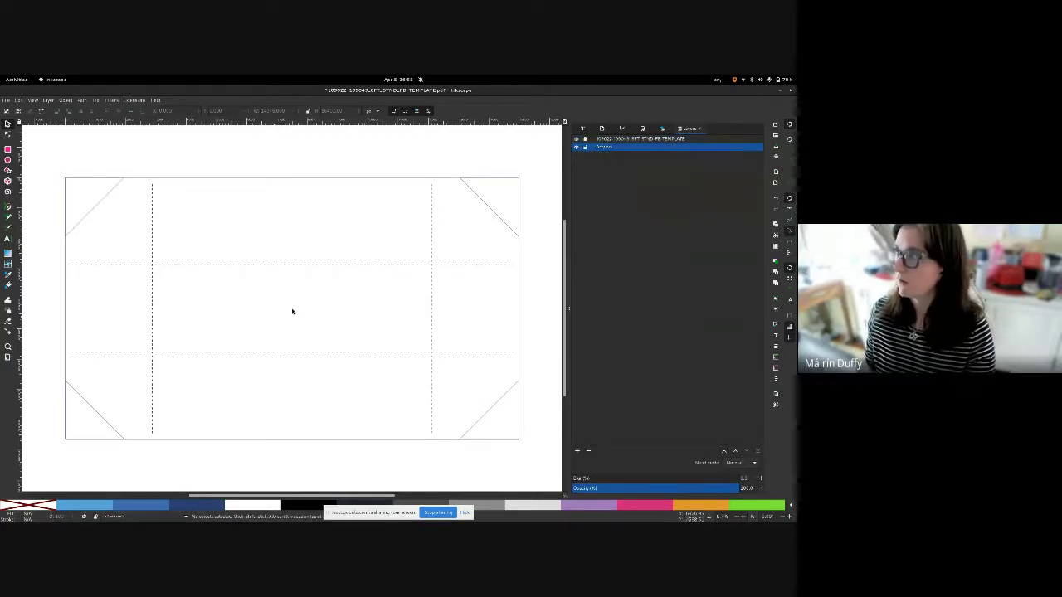
left_click(494, 213)
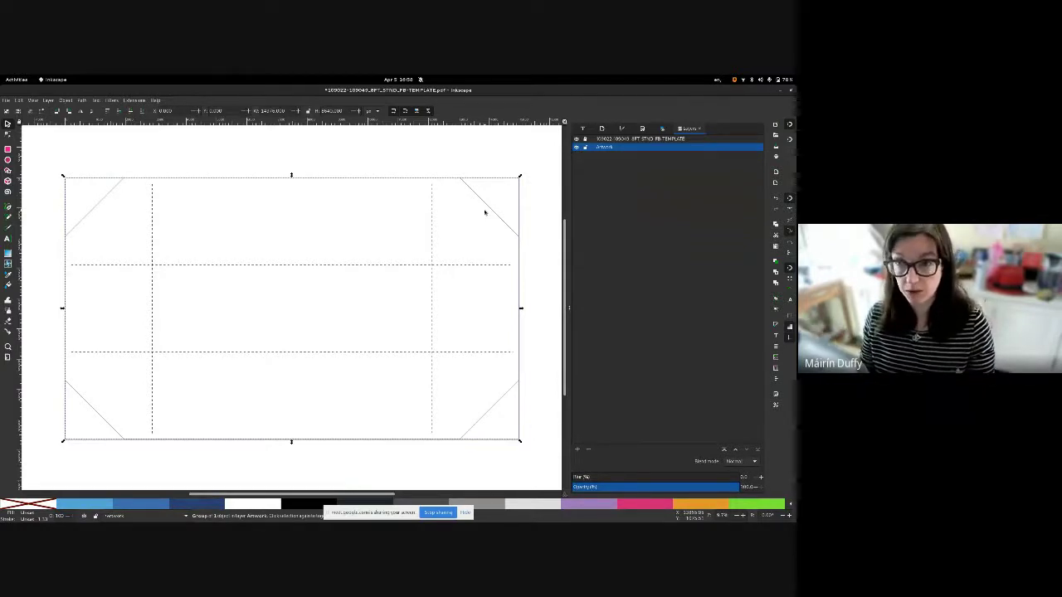
left_click(85, 508)
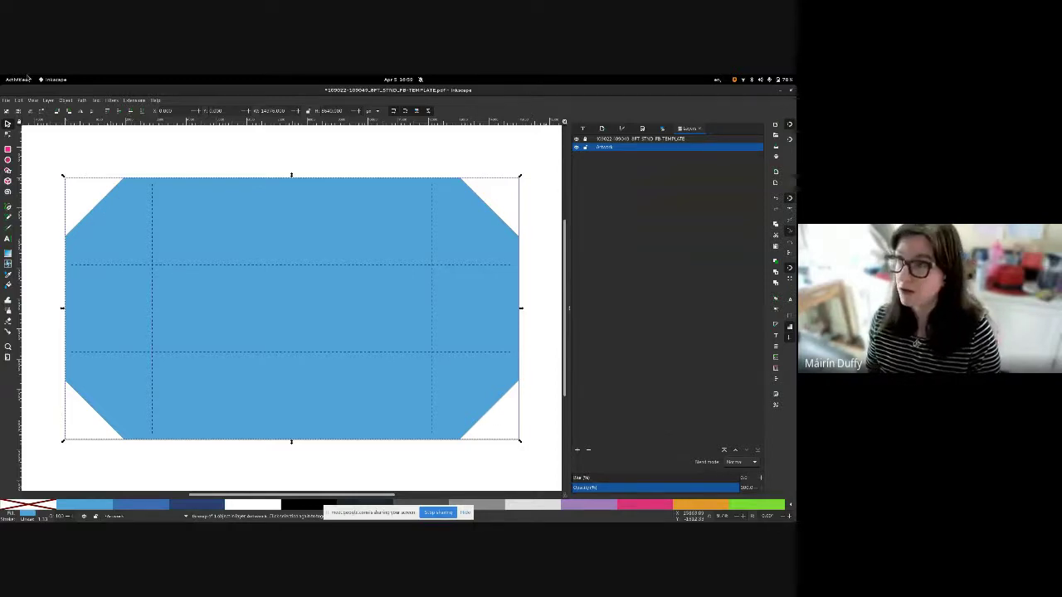
- Switch to the Swatch app, look over the Fedora Color Palette, and close the app
mouse_move(1, 76)
type("swat")
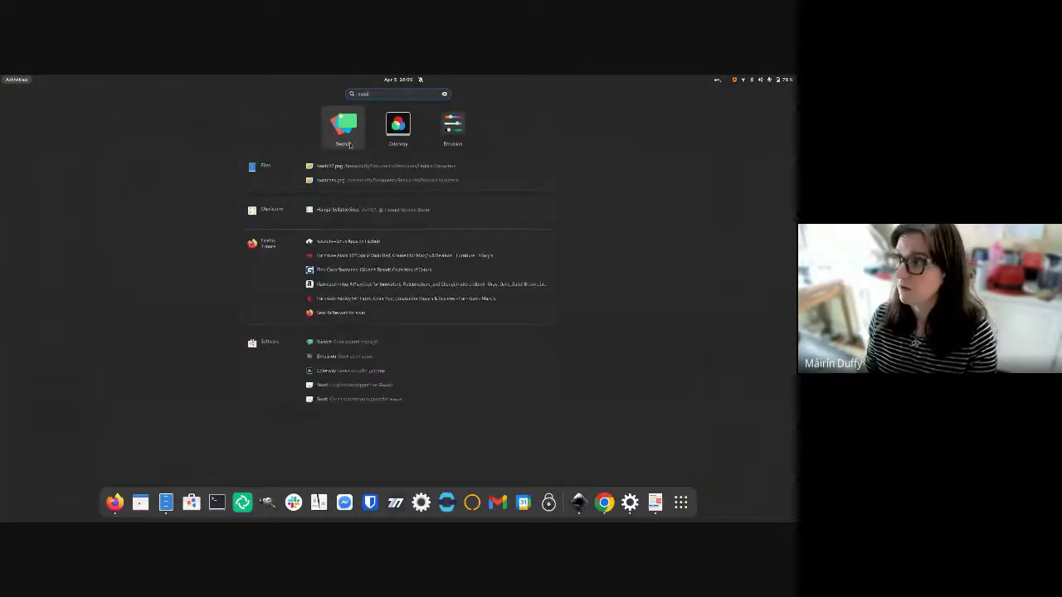
left_click(349, 144)
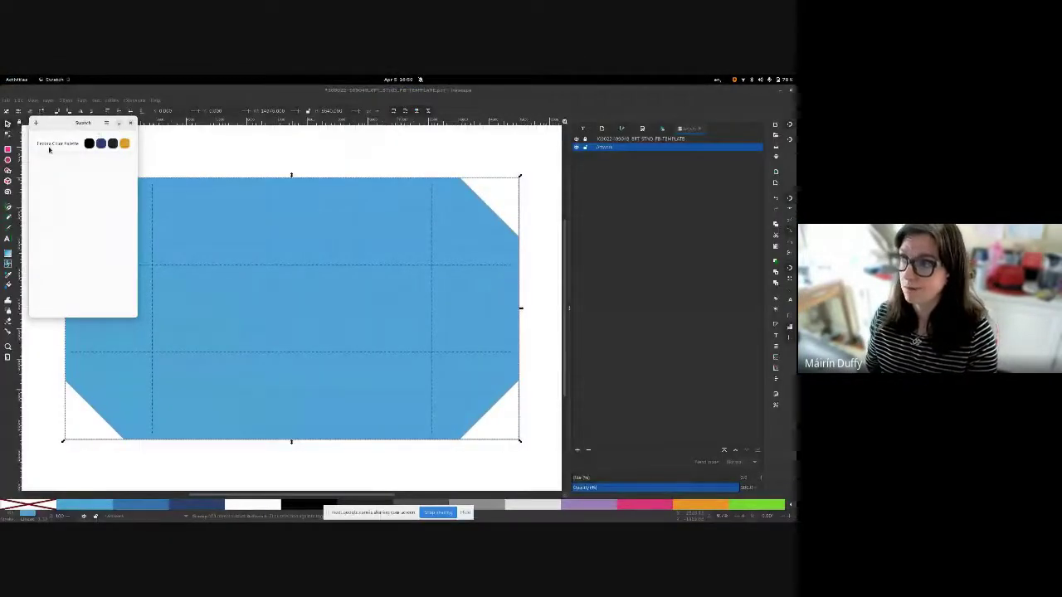
left_click(49, 148)
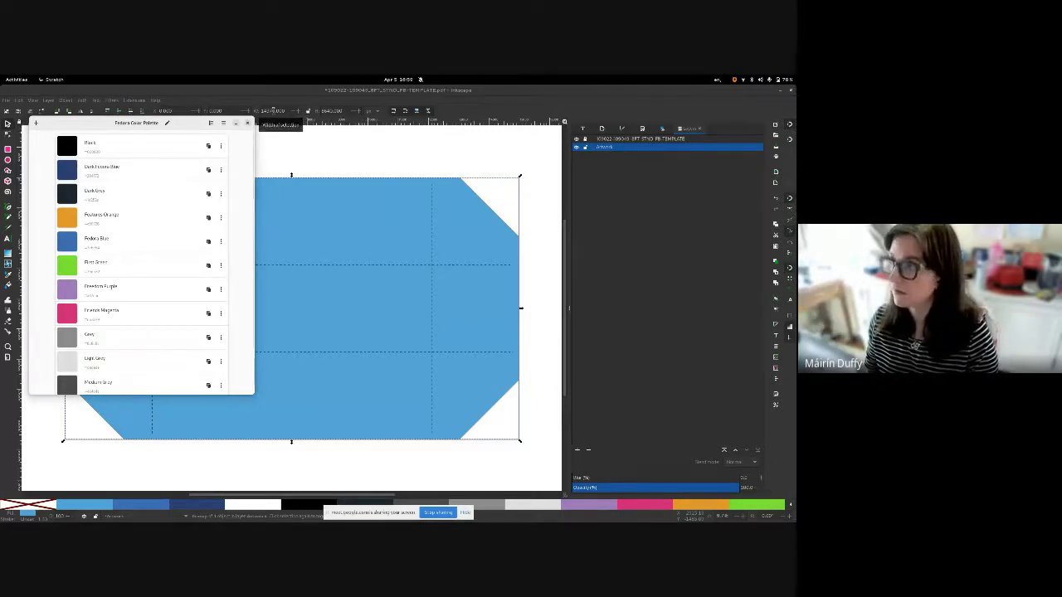
left_click(247, 124)
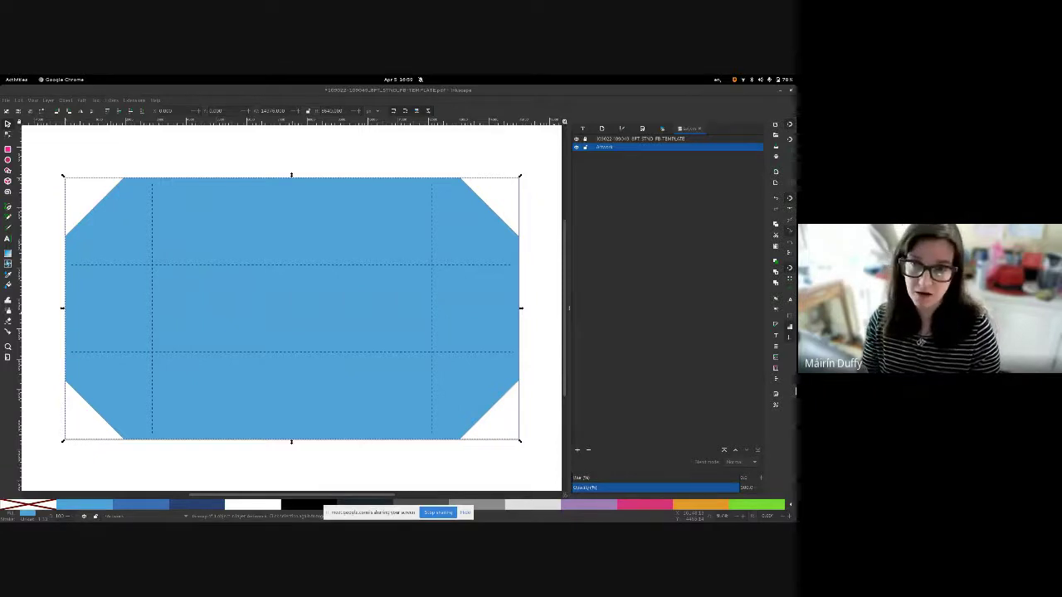
- Choose the Fedora Brand palette and apply a mesh gradient with 4 rows and 4 columns to the blue outline shape
left_click(790, 505)
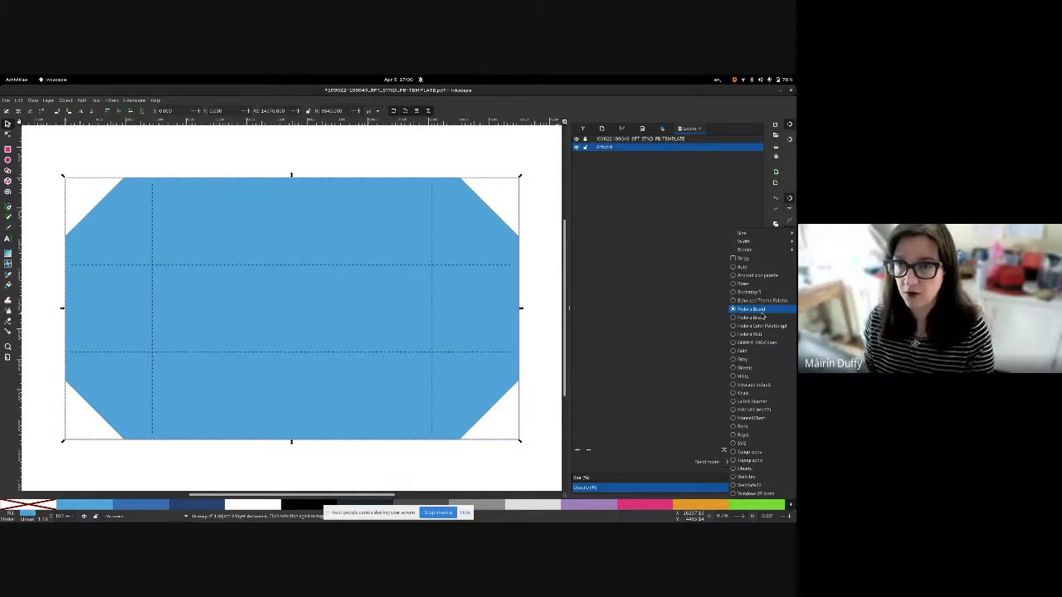
left_click(762, 312)
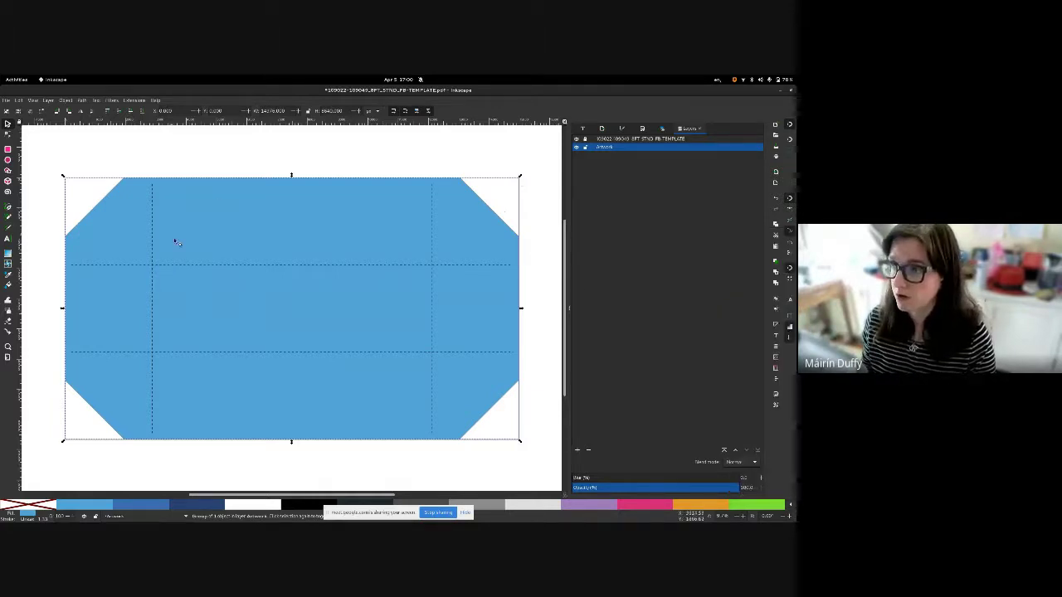
left_click(9, 264)
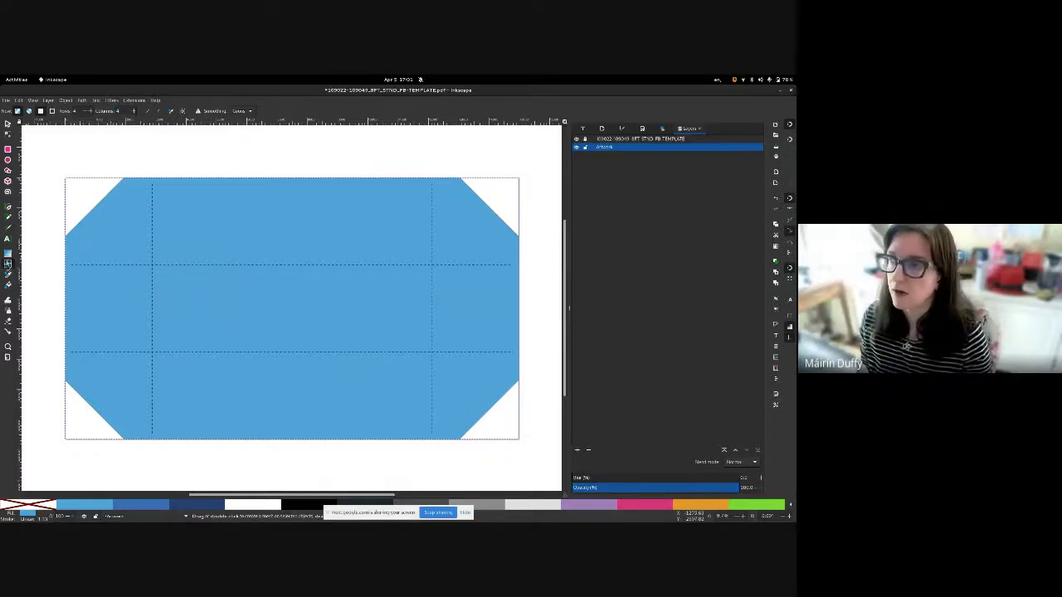
double_click(276, 290)
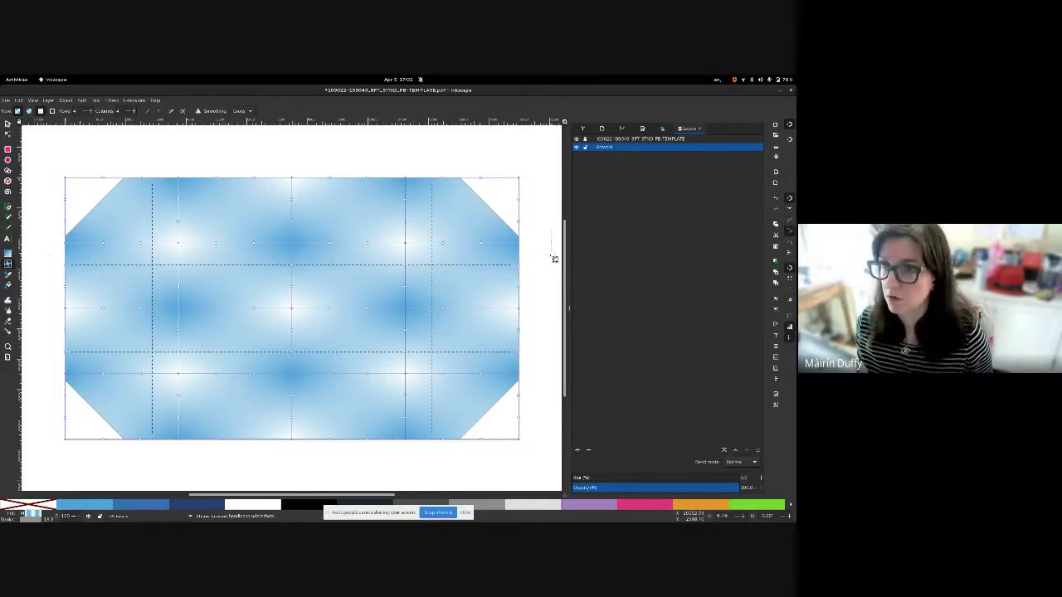
- Move the second row of mesh nodes from the top down onto the upper horizontal dashed guide
left_click_drag(552, 256, 551, 255)
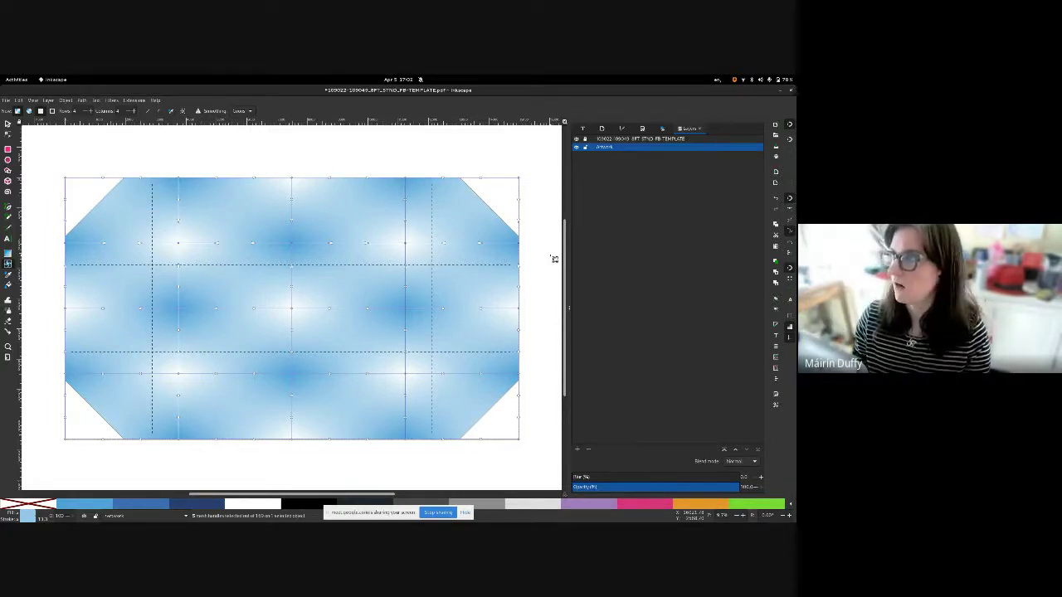
key("shift+Down")
key("shift+Down")
key("shift+Down")
key("shift+Down")
key("shift+Down")
key("shift+Down")
key("shift+Down")
key("shift+Down")
key("shift+Down")
key("shift+Down")
key("shift+Down")
key("shift+Down")
key("shift+Down")
key("shift+Down")
key("shift+Down")
key("shift+Down")
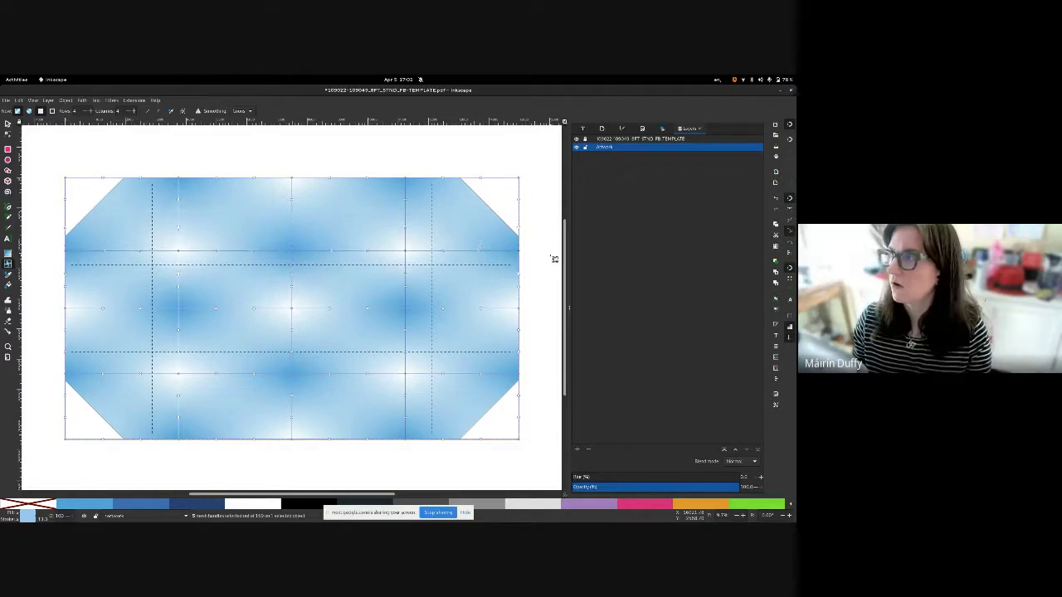
key("shift+Down")
key("shift+Down")
key("shift+Down")
key("shift+Down")
key("shift+Down")
key("shift+Down")
key("shift+Down")
key("shift+Down")
key("shift+Down")
key("shift+Down")
key("shift+Down")
key("shift+Down")
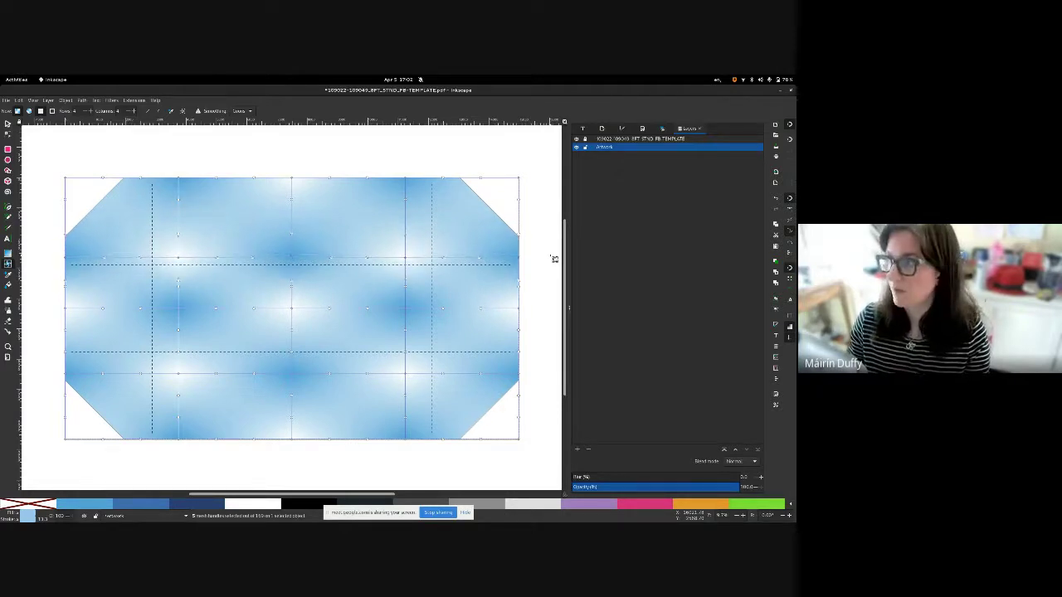
key("shift+Down")
key("shift+Down")
key("shift+Down")
key("shift+Down")
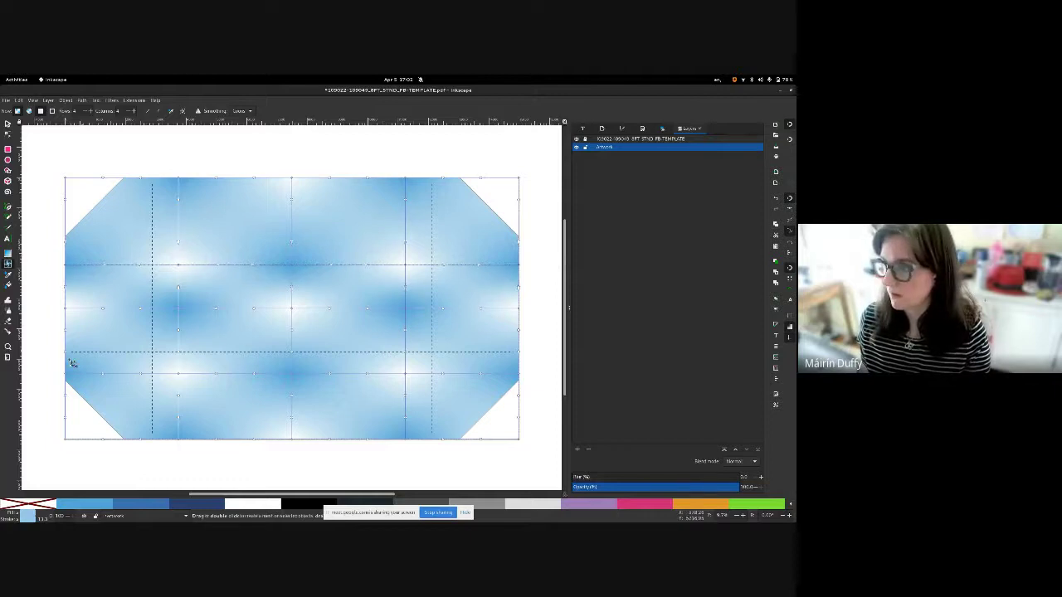
- Move the second row of mesh nodes from the bottom up onto the lower horizontal dashed guide
left_click_drag(52, 360, 543, 391)
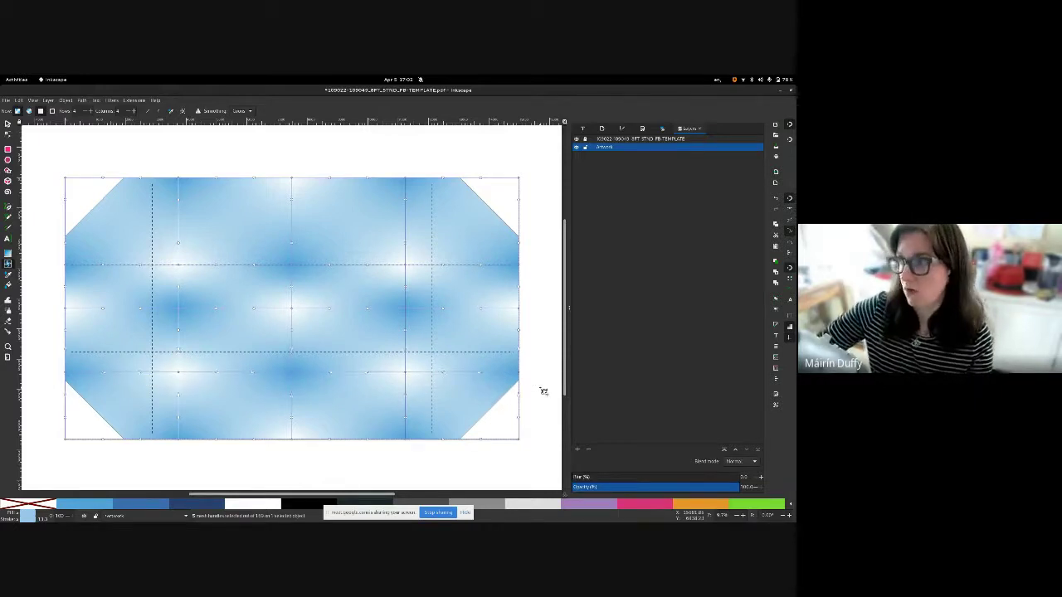
key("shift+Up")
key("shift+Up")
key("shift+Up")
key("shift+Up")
key("shift+Up")
key("shift+Up")
key("shift+Up")
key("shift+Up")
key("shift+Up")
key("shift+Up")
key("shift+Up")
key("shift+Up")
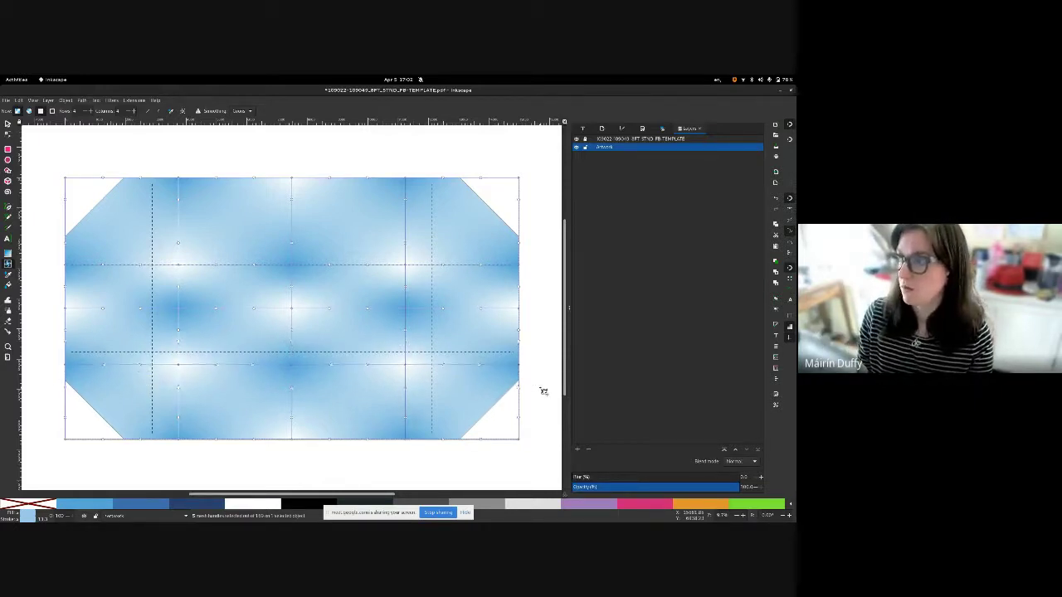
key("shift+Up")
key("shift+Up")
key("shift+Up")
key("shift+Up")
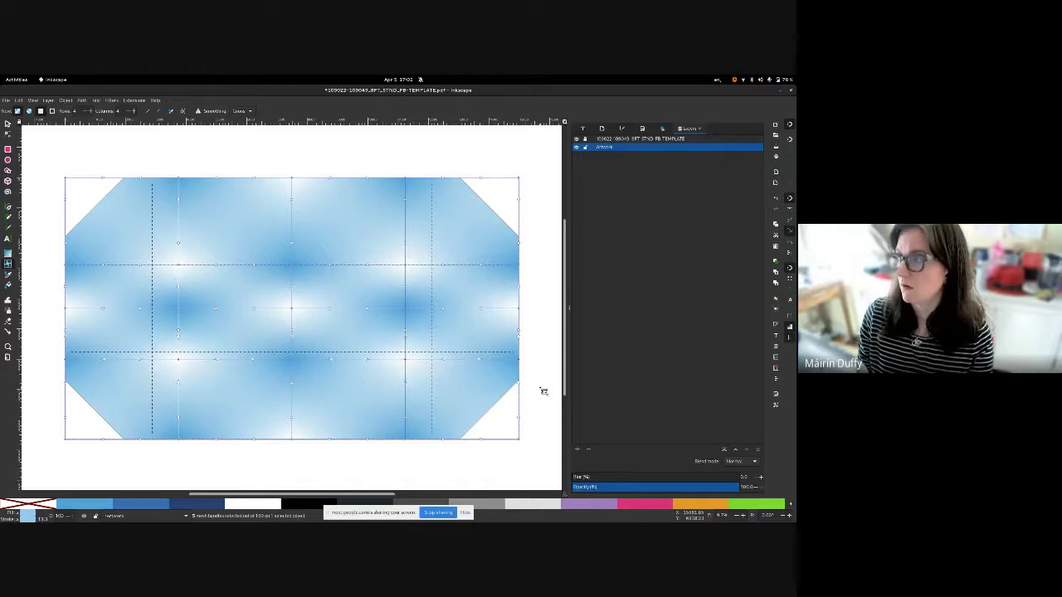
key("shift+Up")
key("shift+Up")
key("shift+Up")
key("shift+Up")
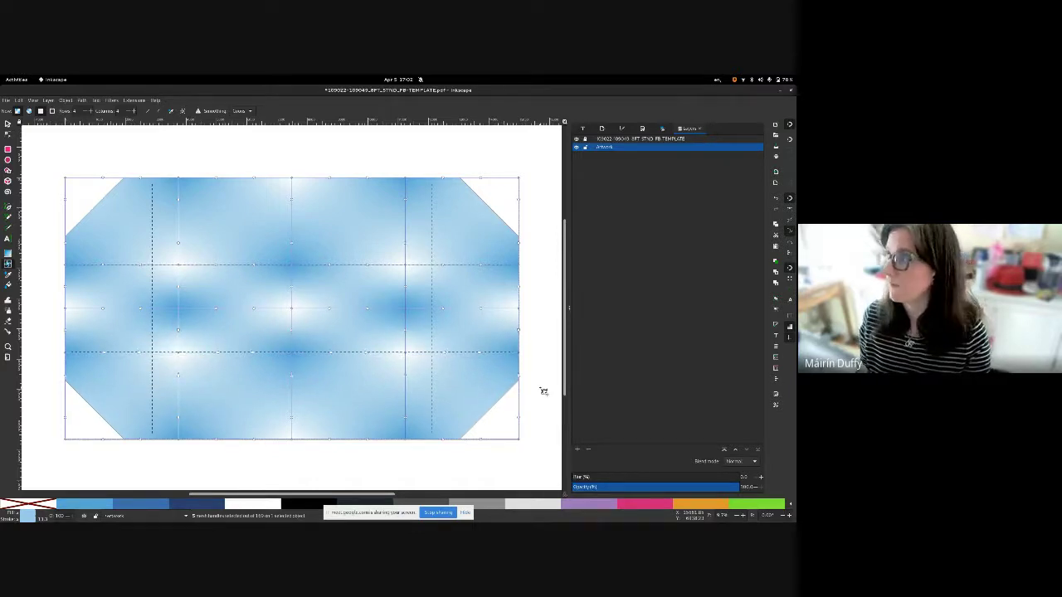
- Move the mesh node column nearest the right vertical dashed guide rightward onto that guide
mouse_move(427, 153)
left_mouse_down()
mouse_move(462, 372)
mouse_move(462, 480)
left_mouse_up()
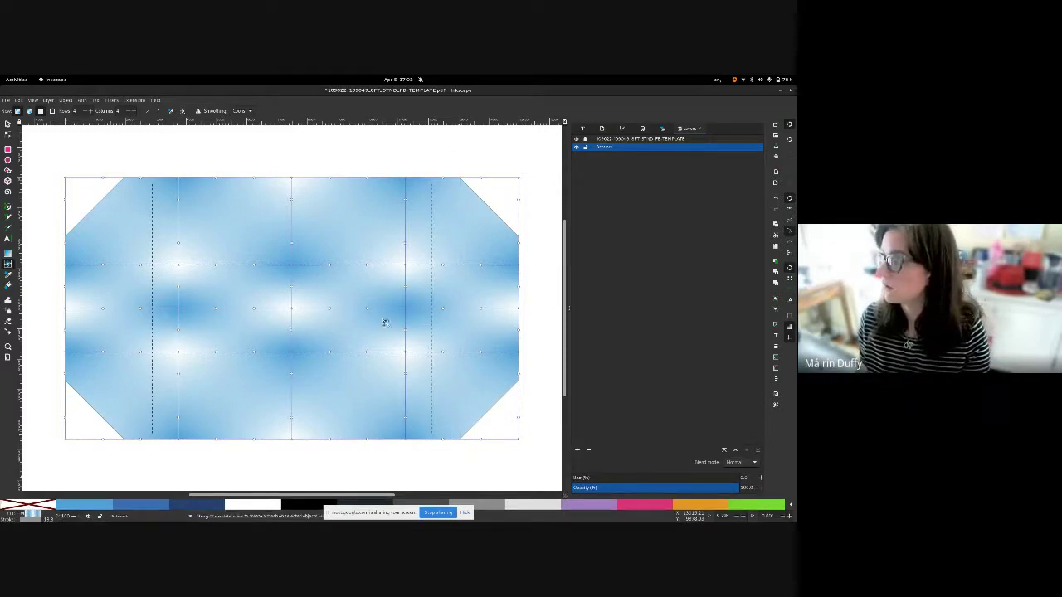
mouse_move(393, 168)
left_mouse_down()
mouse_move(434, 464)
mouse_move(424, 494)
left_mouse_up()
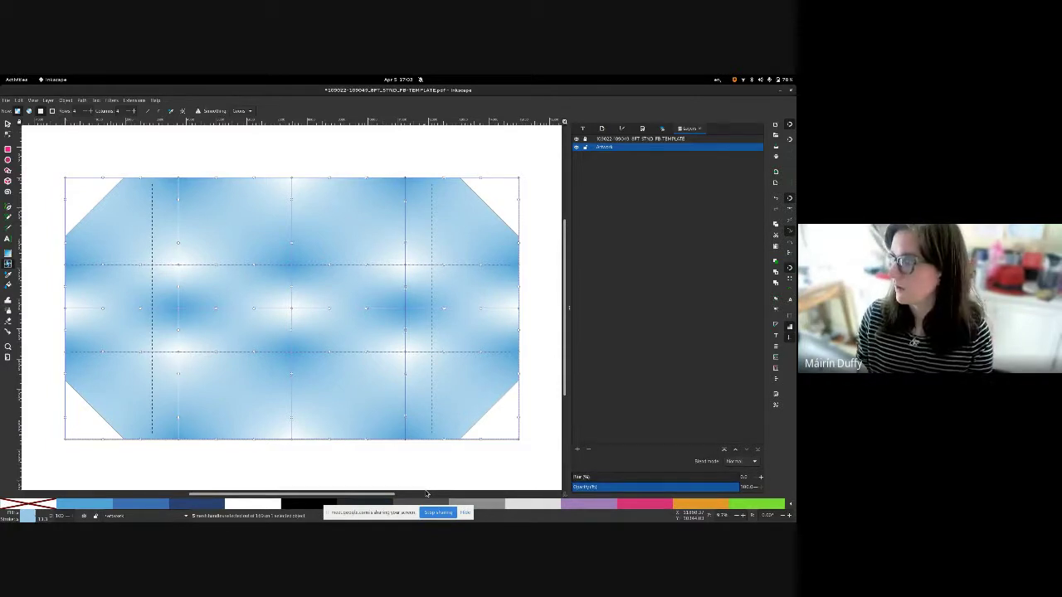
key("shift+Right")
key("shift+Right")
key("shift+Right")
key("shift+Right")
key("shift+Right")
key("shift+Right")
key("shift+Right")
key("shift+Right")
key("shift+Right")
key("shift+Right")
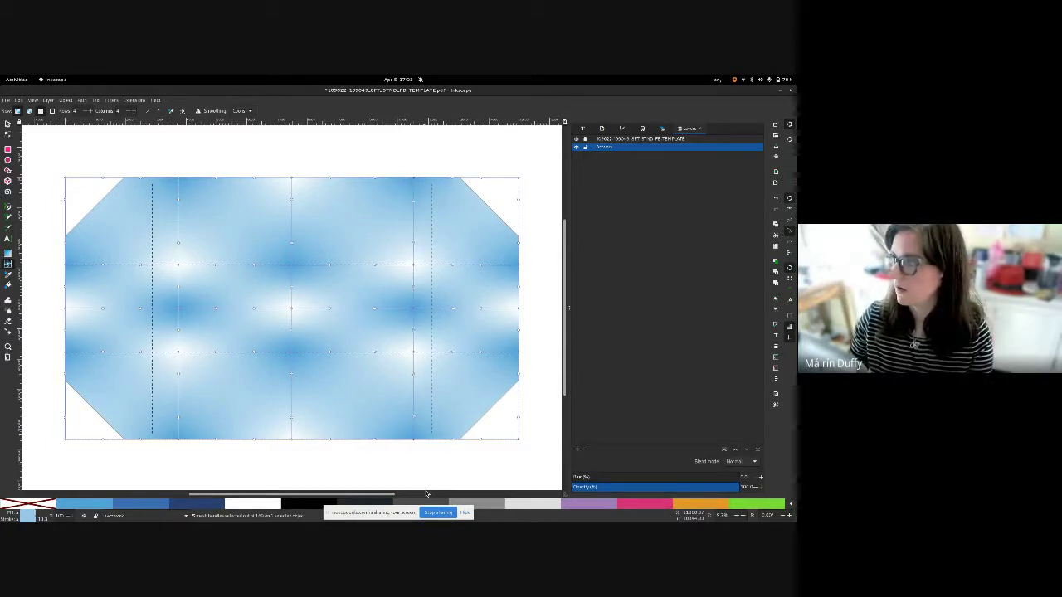
key("shift+Right")
key("shift+Right")
key("shift+Right")
key("shift+Right")
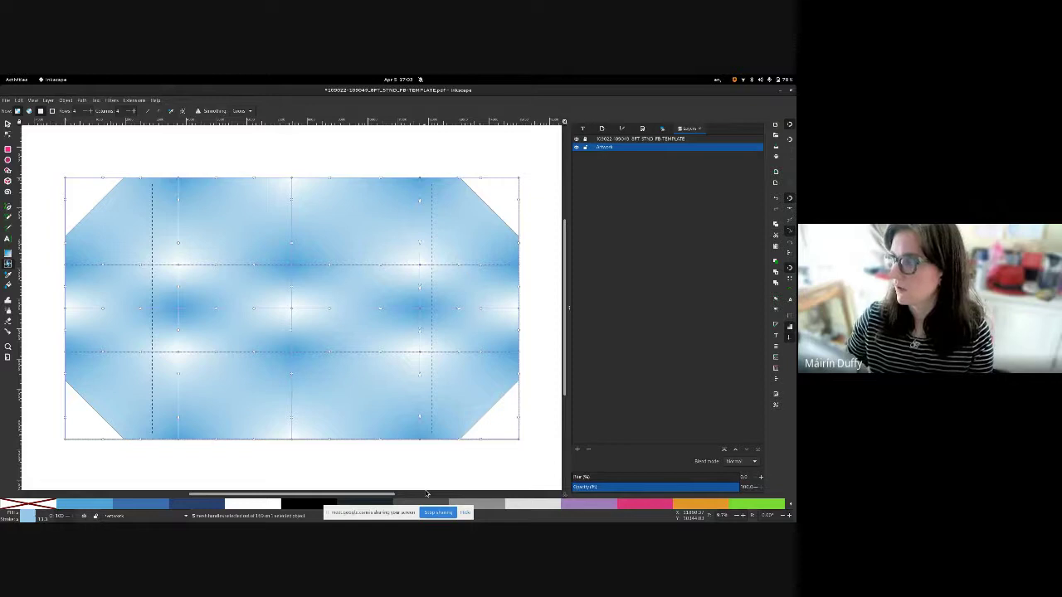
key("shift+Right")
key("shift+Right")
key("shift+Right")
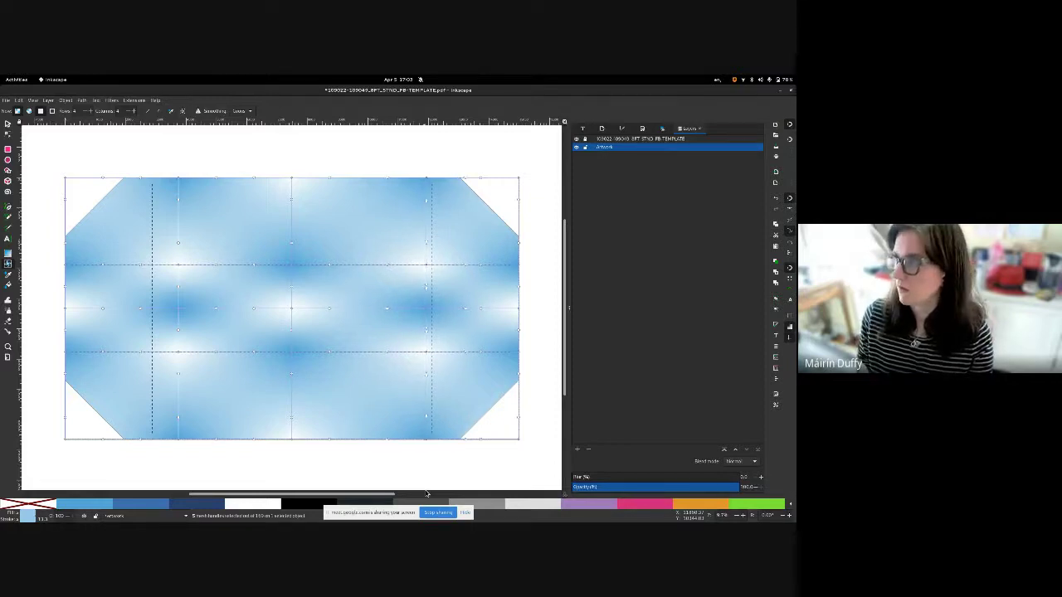
key("shift+Right")
key("shift+Right")
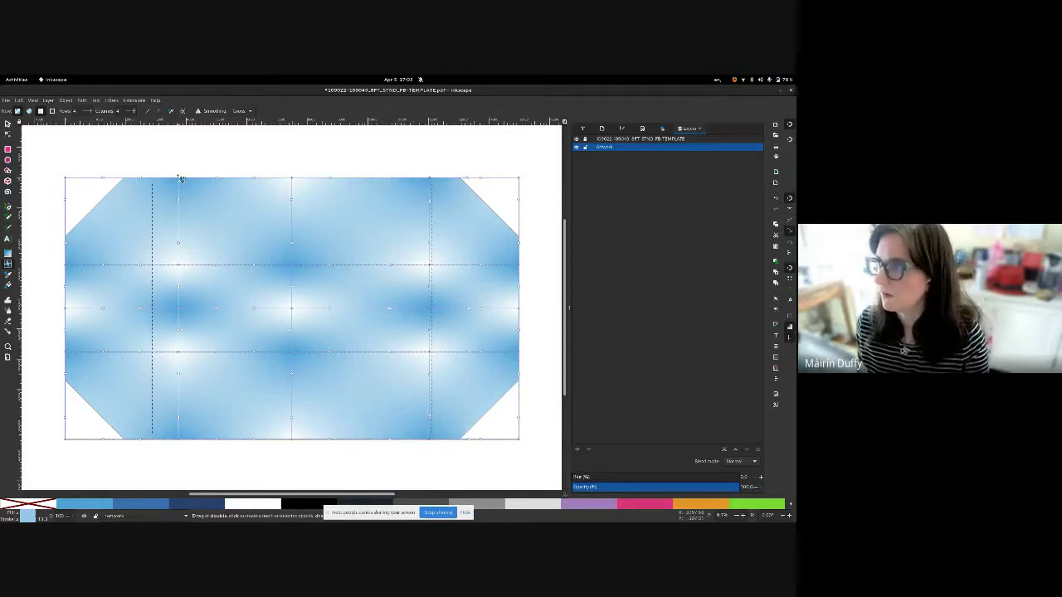
- Move the mesh node column near the left vertical dashed guide onto it, and align the right-hand column with its guide
left_click_drag(174, 159, 192, 470)
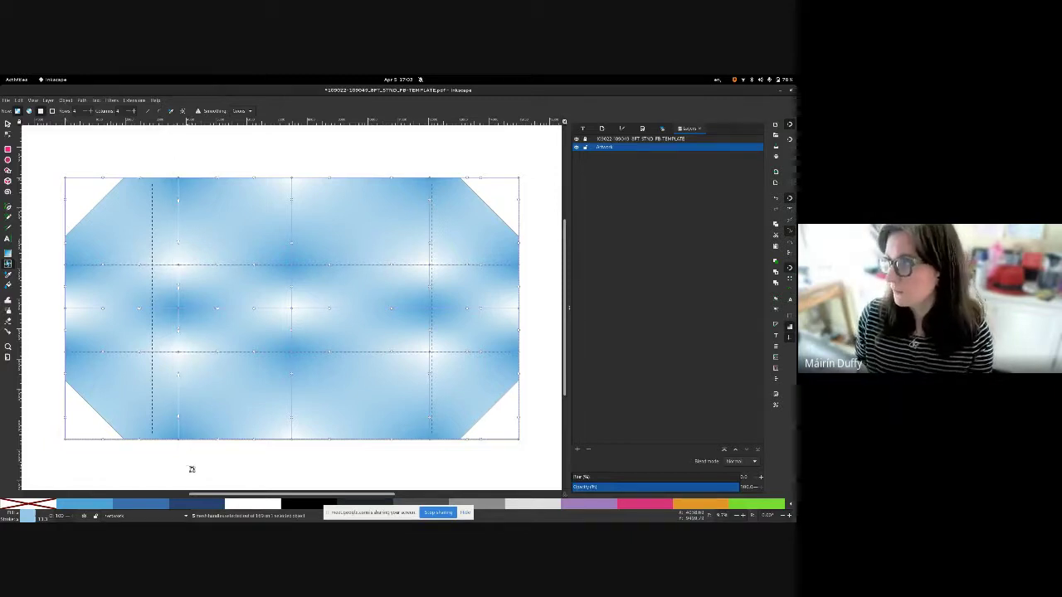
key("shift+Left")
key("shift+Left")
key("shift+Left")
key("shift+Left")
key("shift+Left")
key("shift+Left")
key("shift+Left")
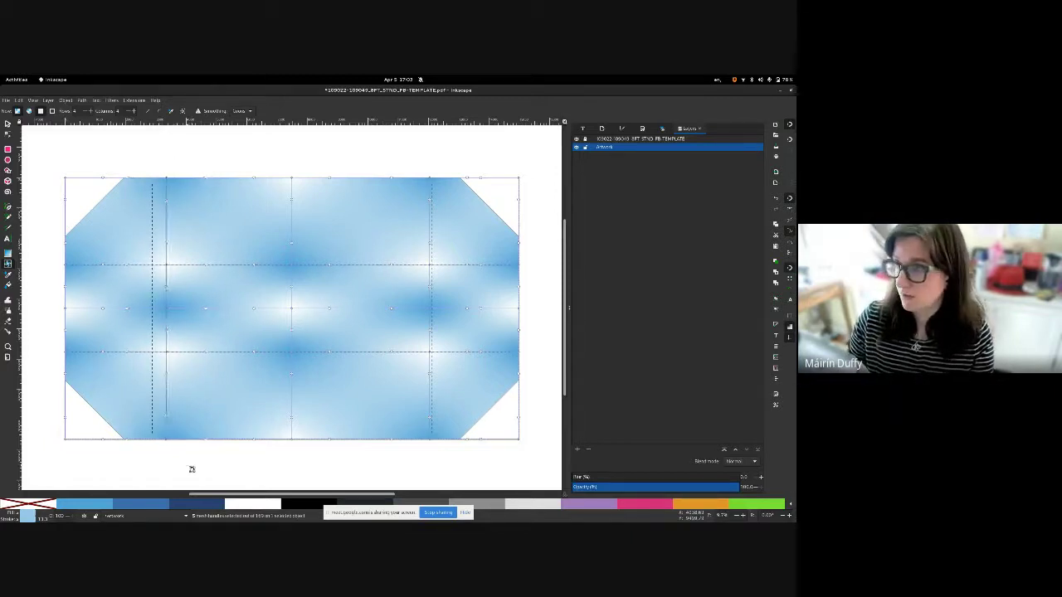
key("shift+Left")
key("shift+Left")
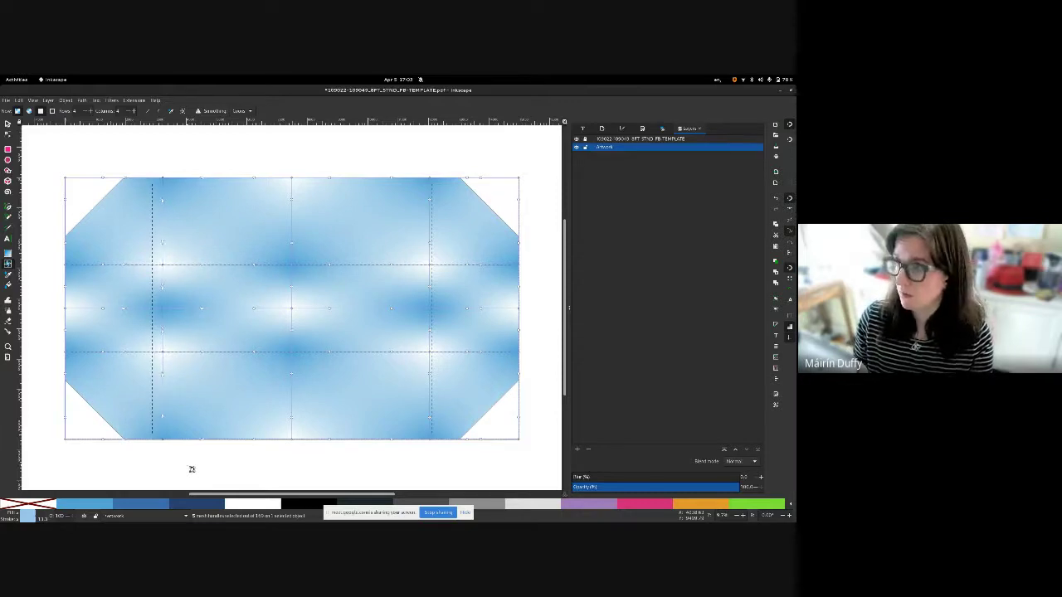
key("shift+Left")
key("shift+Left")
key("shift+Left")
key("shift+Left")
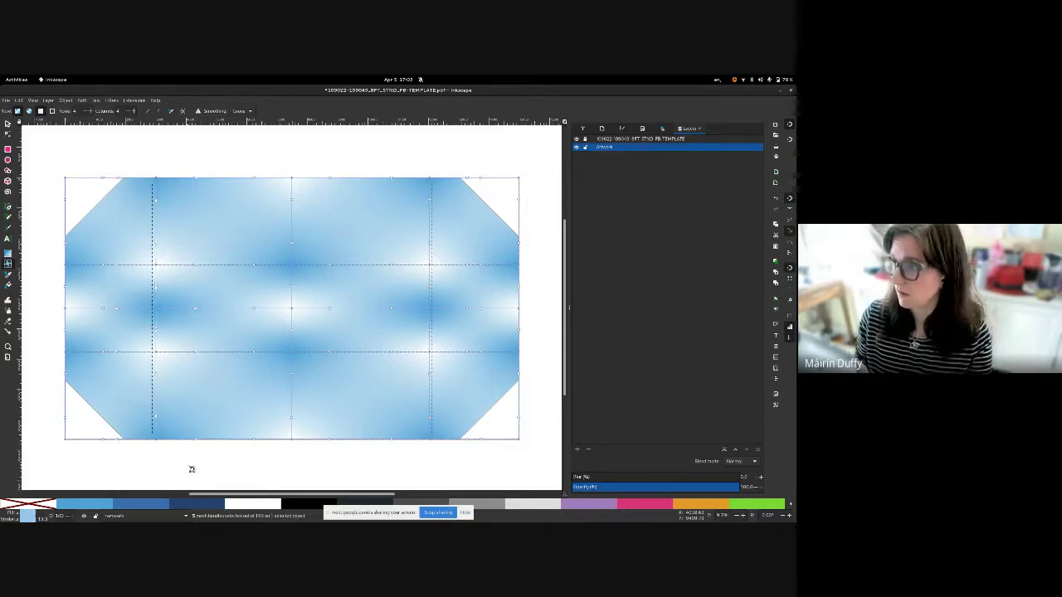
key("shift+Left")
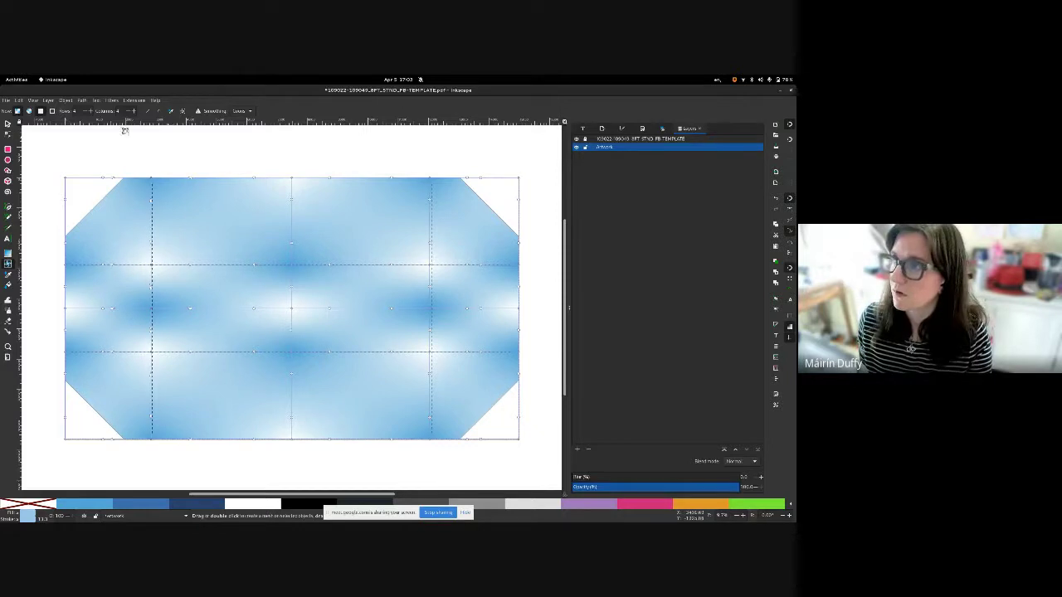
left_click_drag(418, 168, 445, 461)
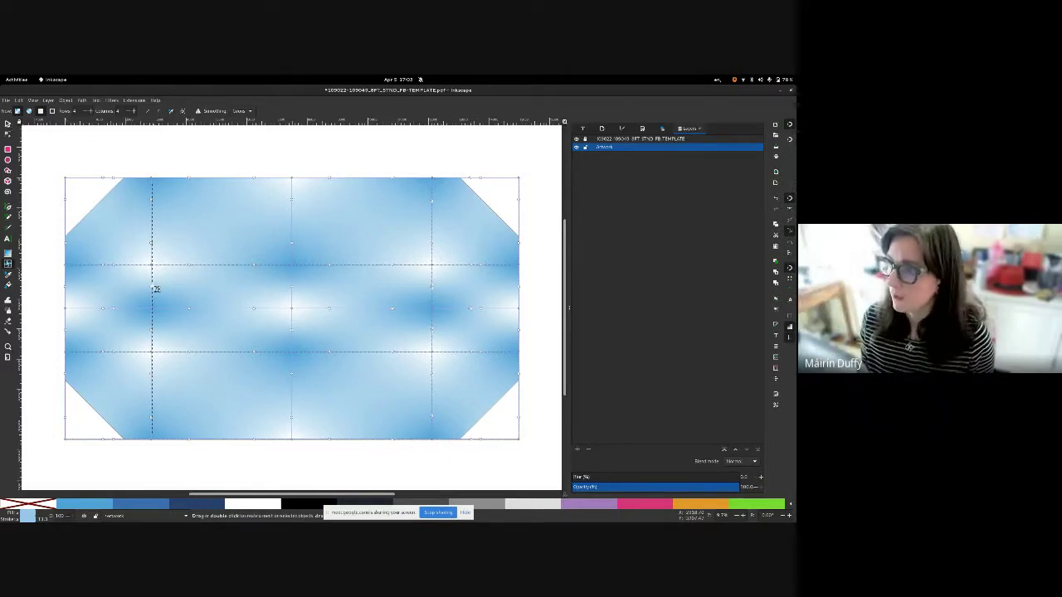
- Color the nine inner mesh nodes around the dashed guide intersections Fedora Blue
mouse_move(143, 254)
left_mouse_down()
mouse_move(254, 330)
mouse_move(465, 391)
mouse_move(455, 379)
left_mouse_up()
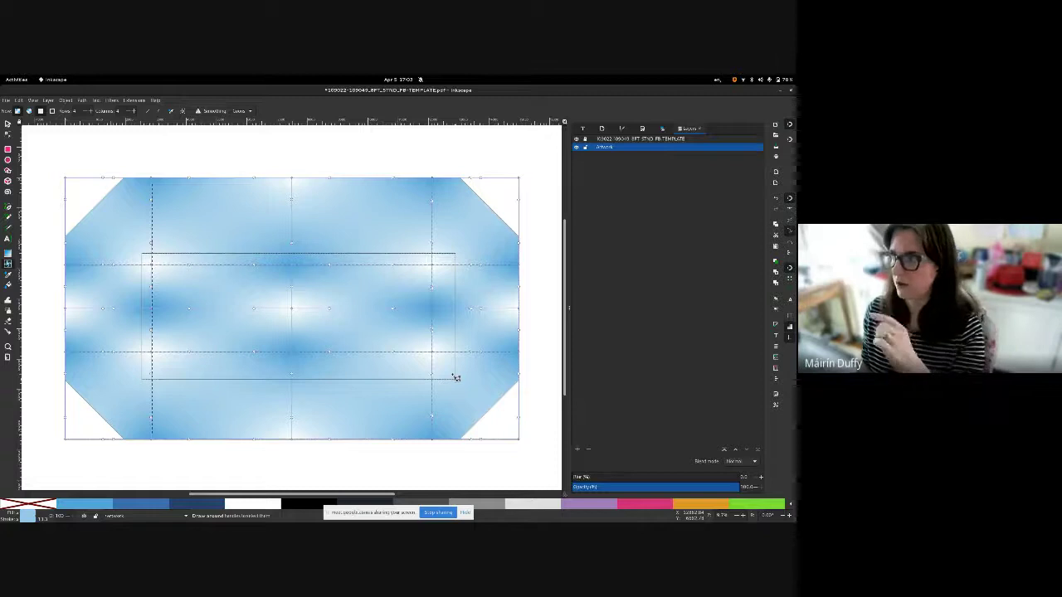
left_click_drag(456, 378, 454, 378)
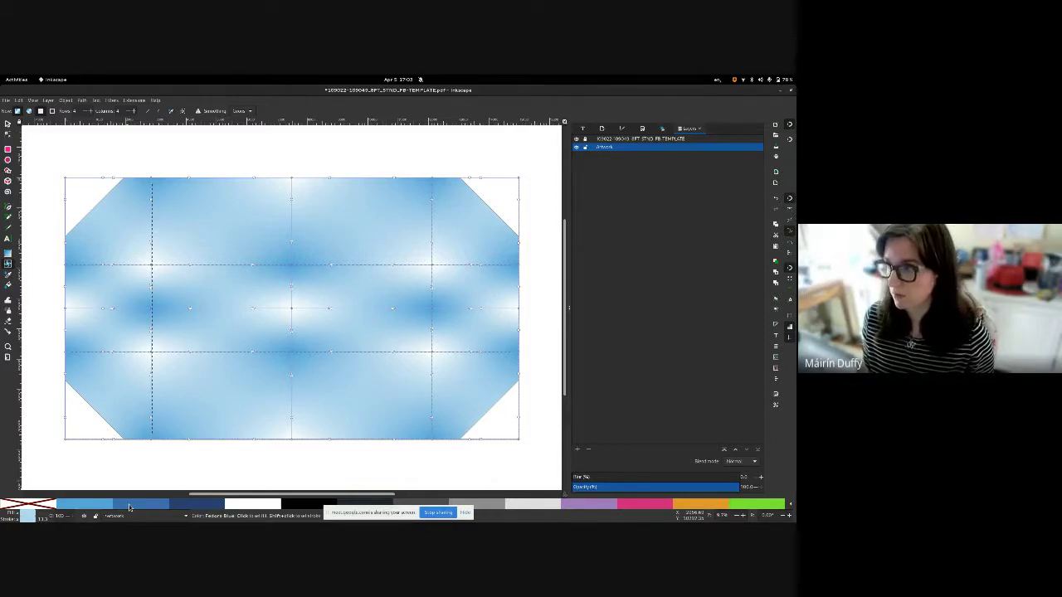
left_click(128, 505)
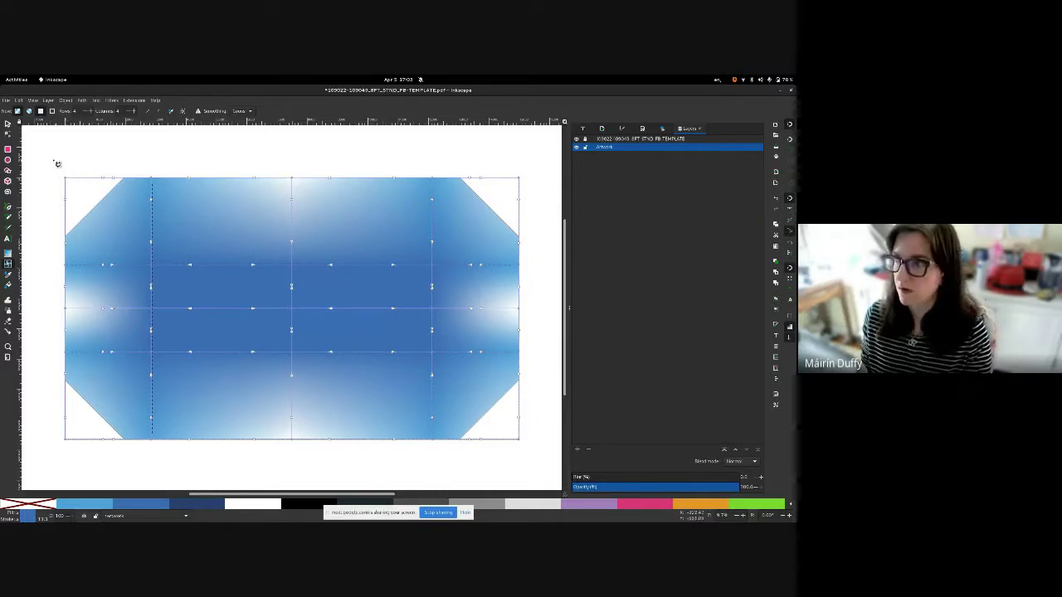
- Select the mesh nodes along all four outer edges and apply the lighter blue from the Fedora palette
left_click_drag(50, 158, 88, 457)
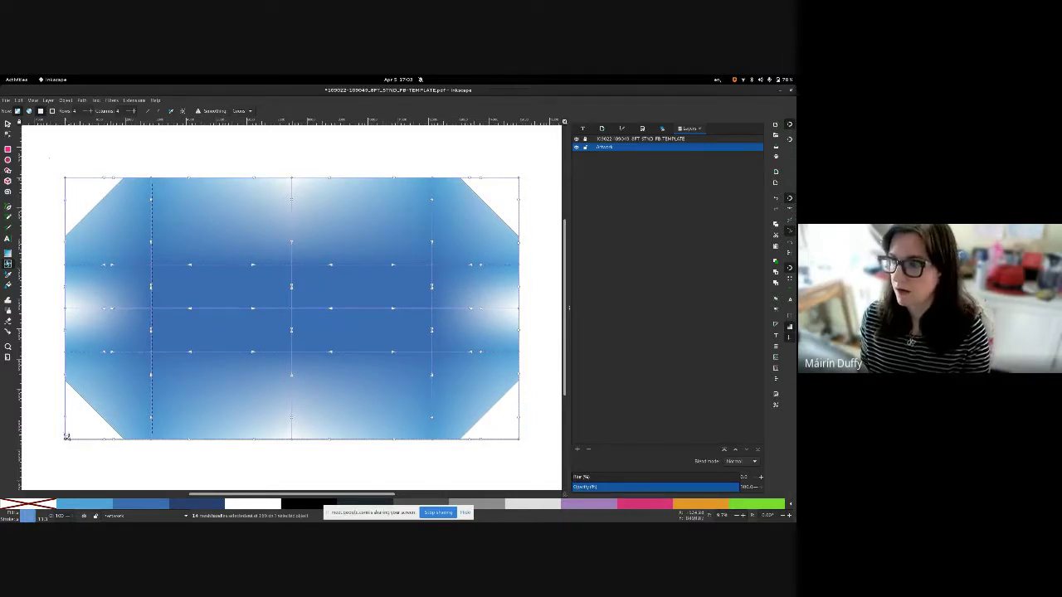
left_click_drag(48, 429, 542, 464)
left_click_drag(548, 465, 501, 154)
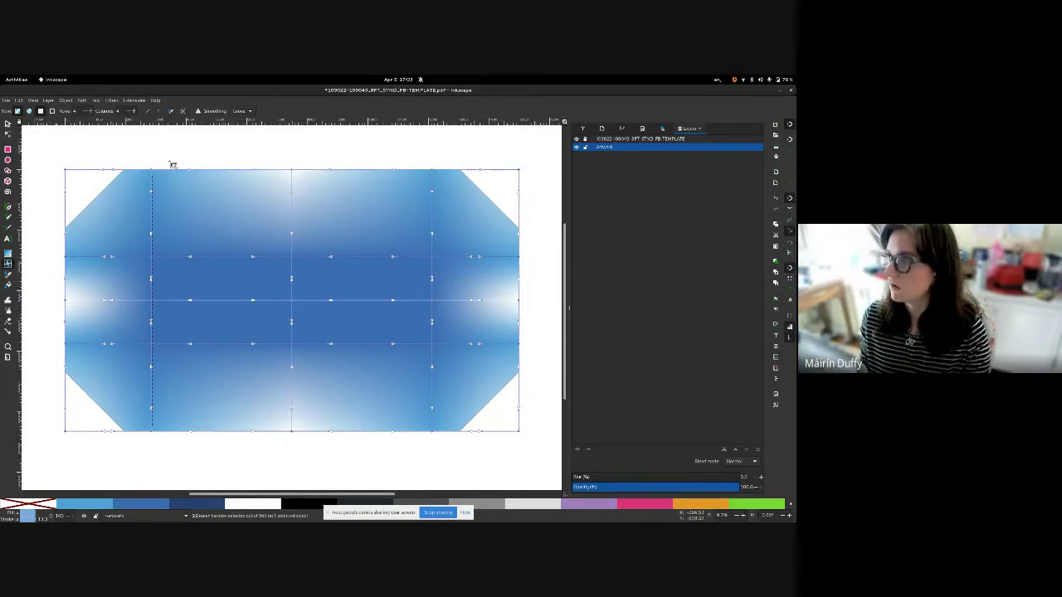
left_click(99, 507)
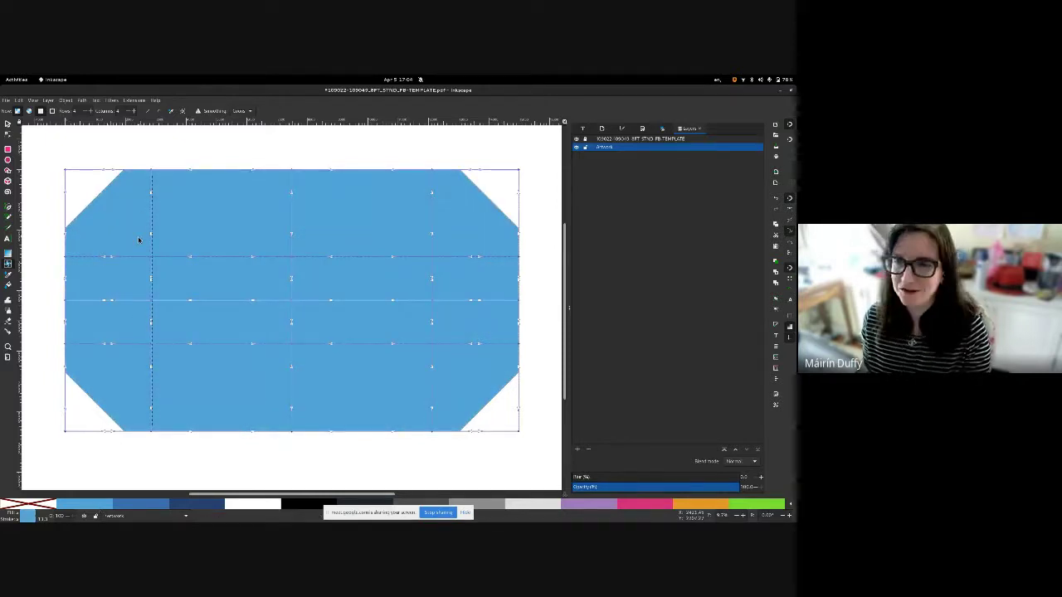
- Clear the node selection, select only the nine inner mesh nodes and recolor them with the darker Fedora Blue
left_click(126, 145)
left_click_drag(130, 249, 440, 368)
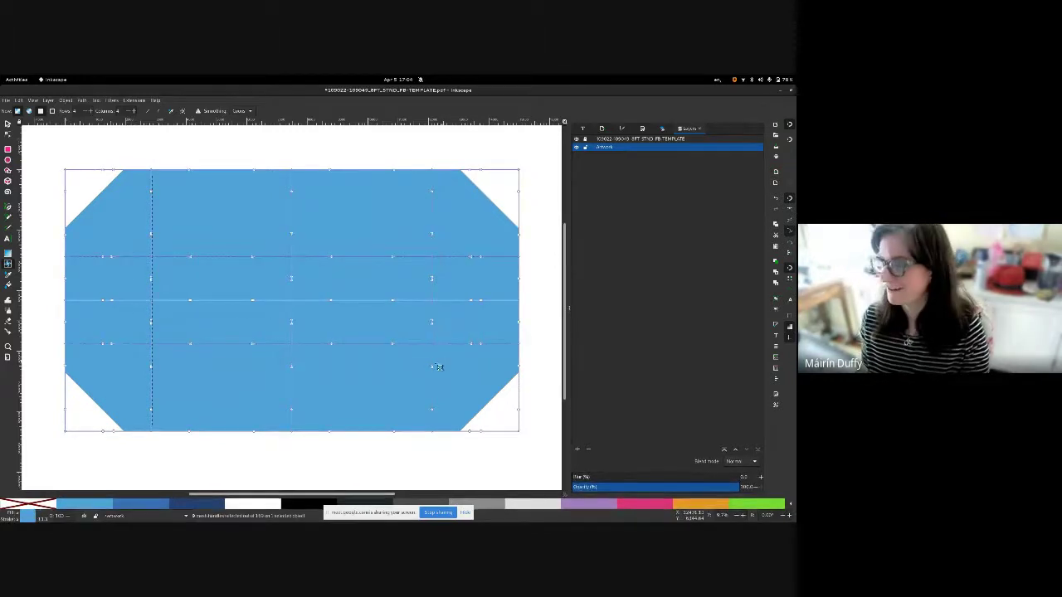
left_click(151, 505)
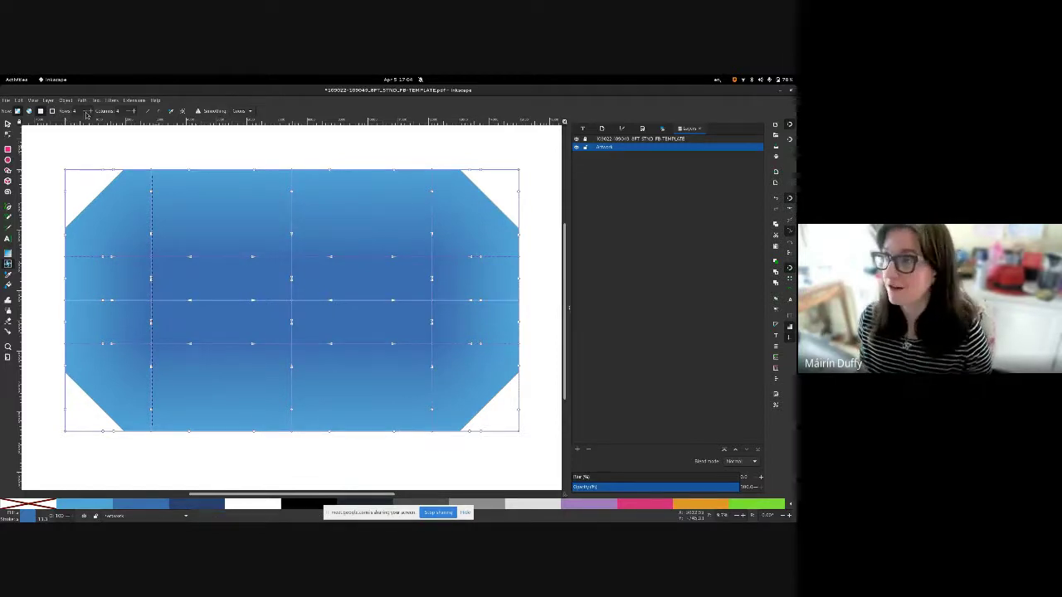
- Deselect the mesh shape and delete the printer's template layer, keeping the Artwork layer
left_click(9, 124)
left_click(29, 137)
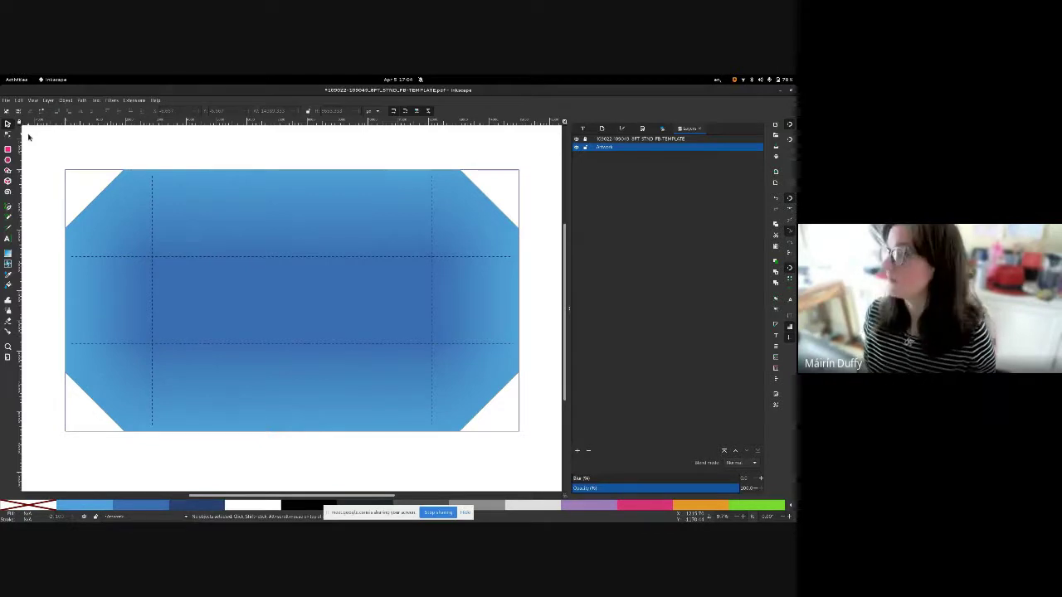
left_click(597, 140)
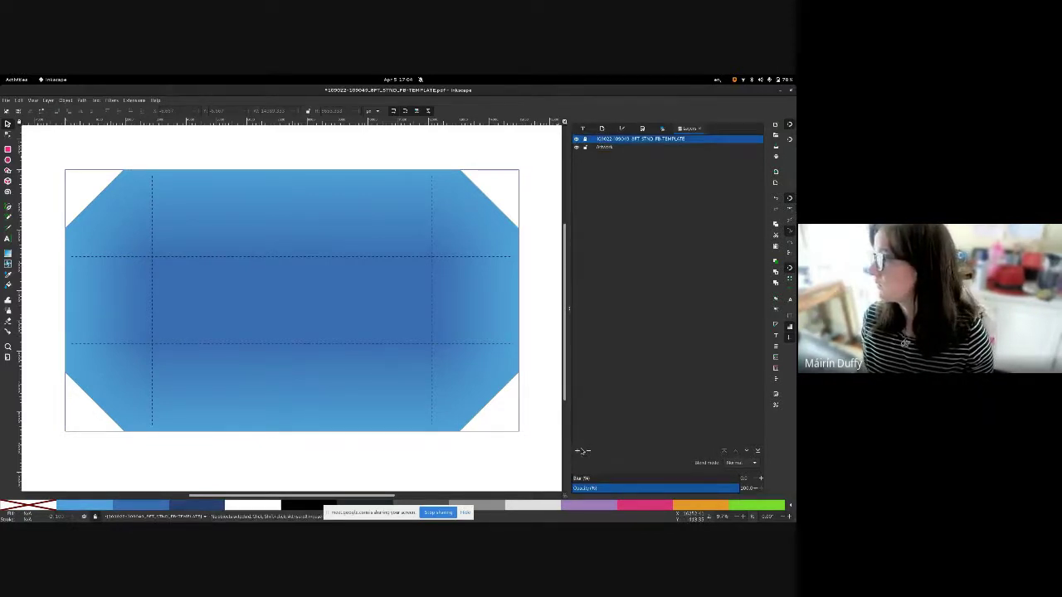
left_click(588, 450)
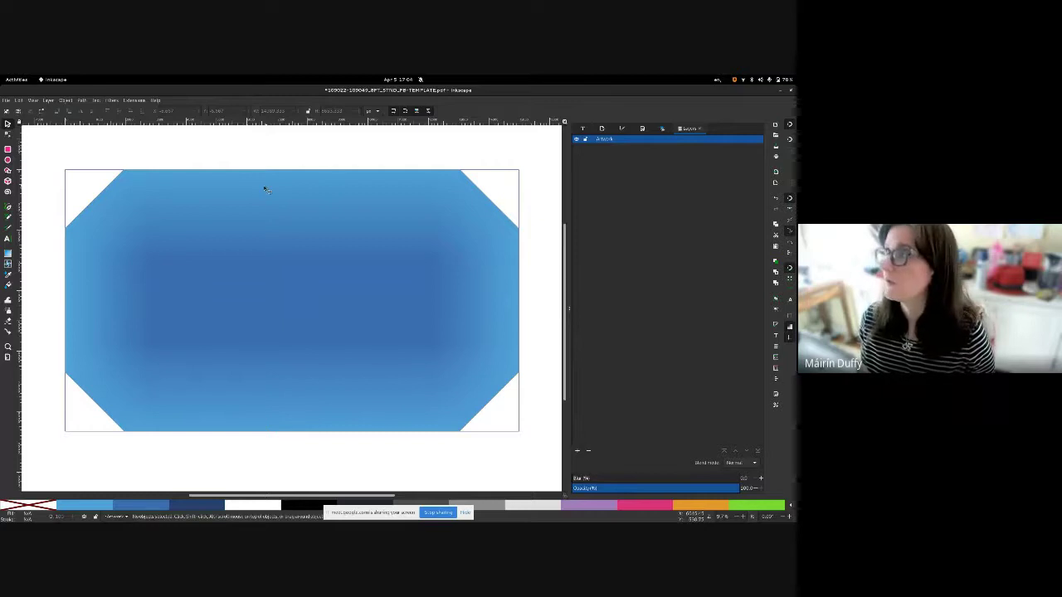
- Save the artwork as 8ft-mesh.pdf in the Print Ready folder with the default PDF options, replacing the existing file
left_click(6, 100)
left_click(26, 159)
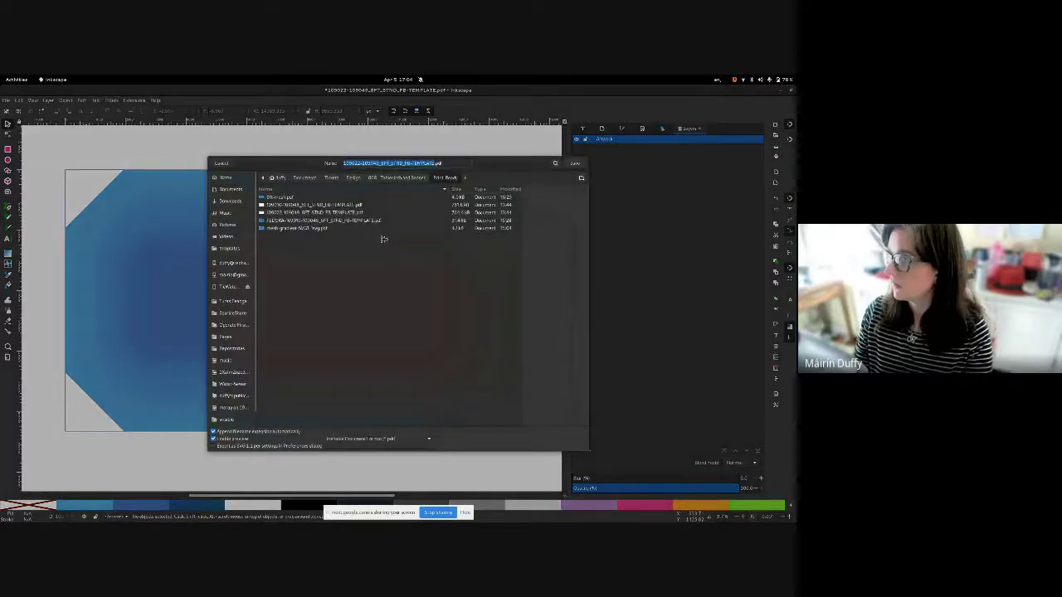
left_click(282, 197)
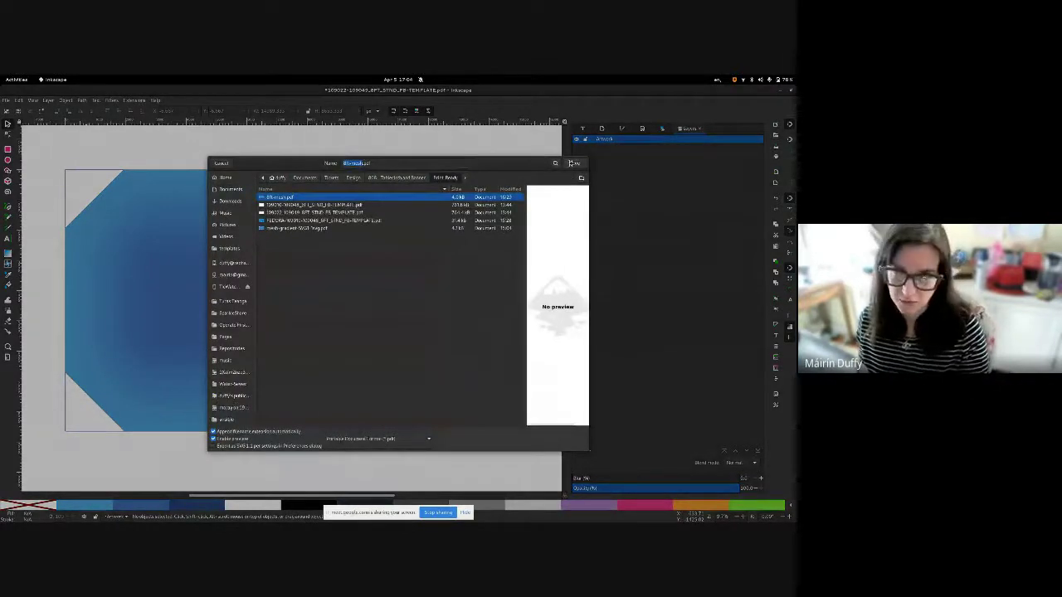
left_click(572, 164)
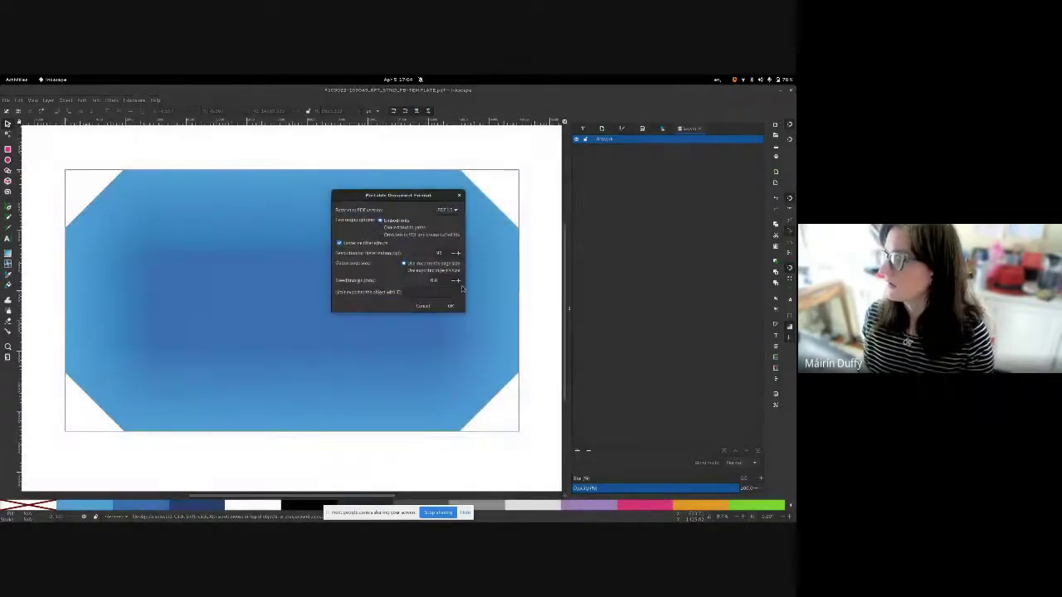
left_click(451, 306)
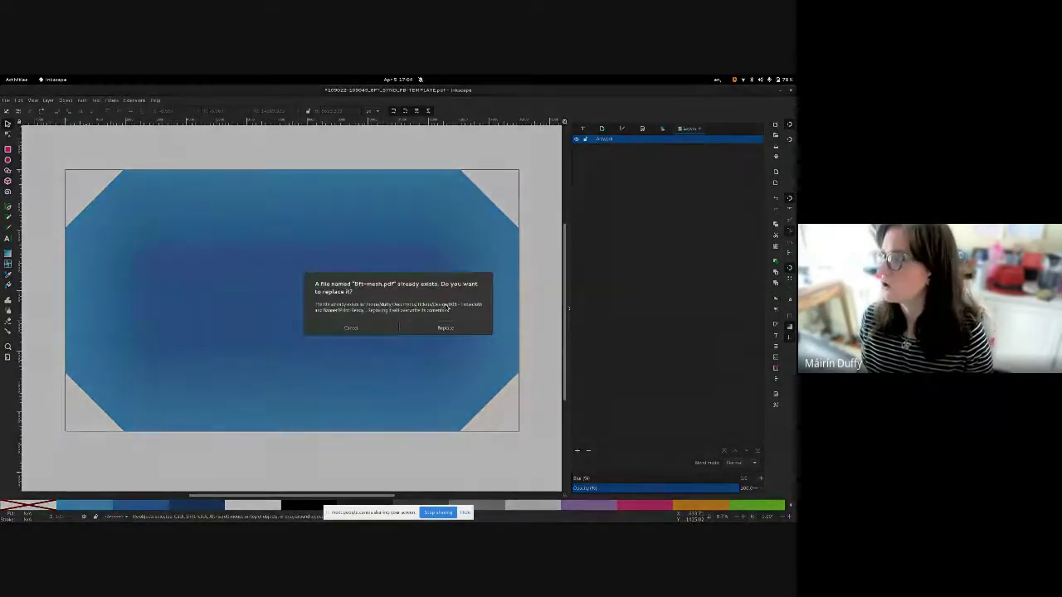
left_click(447, 327)
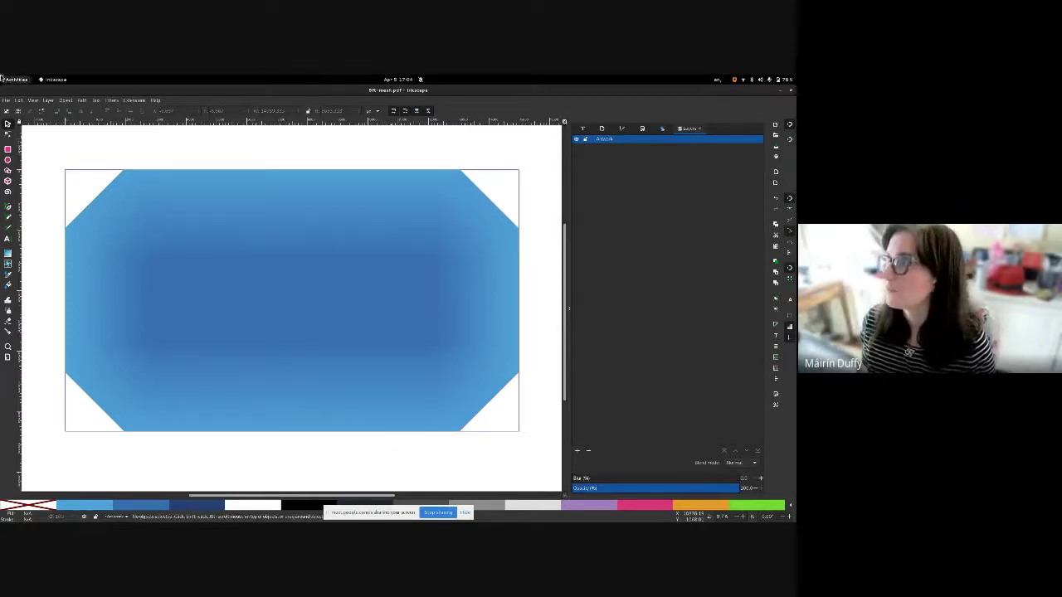
- Switch to Files and open the 8 ft template PDF in Scribus, importing all pages with text as vectors
key("super")
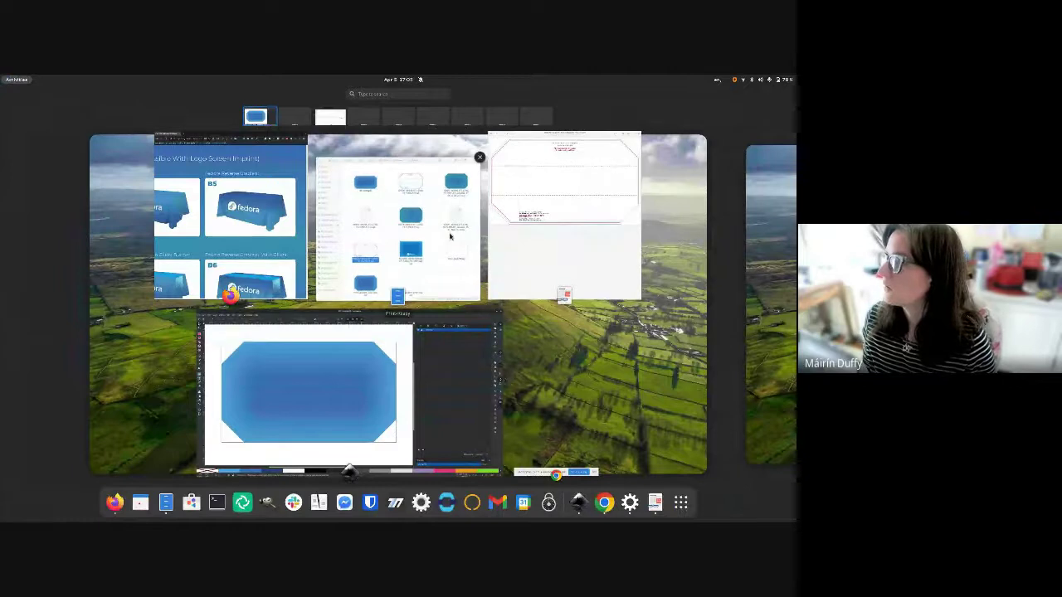
left_click(454, 159)
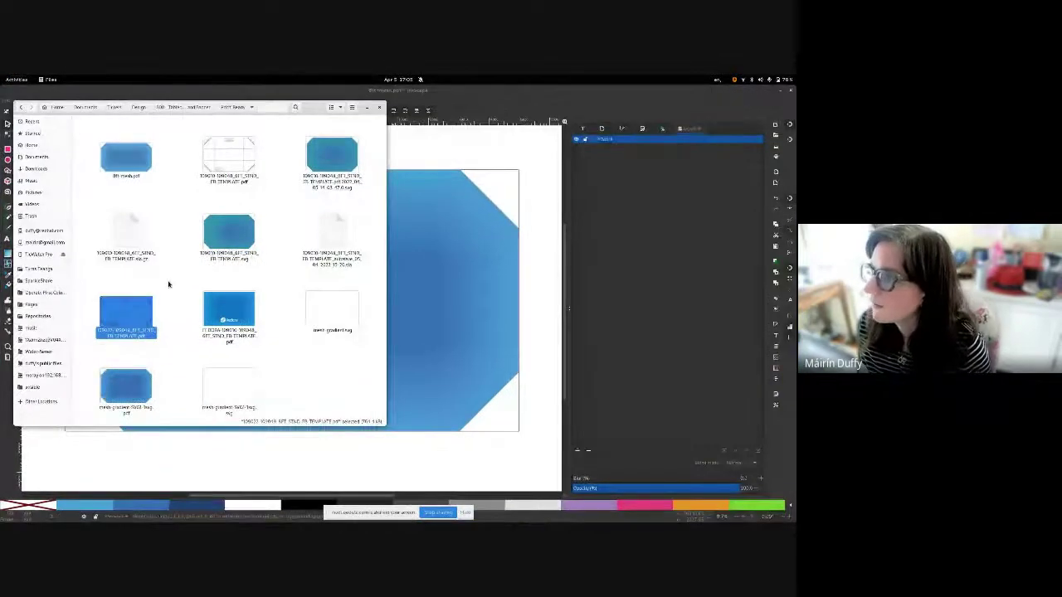
right_click(120, 313)
left_click(137, 329)
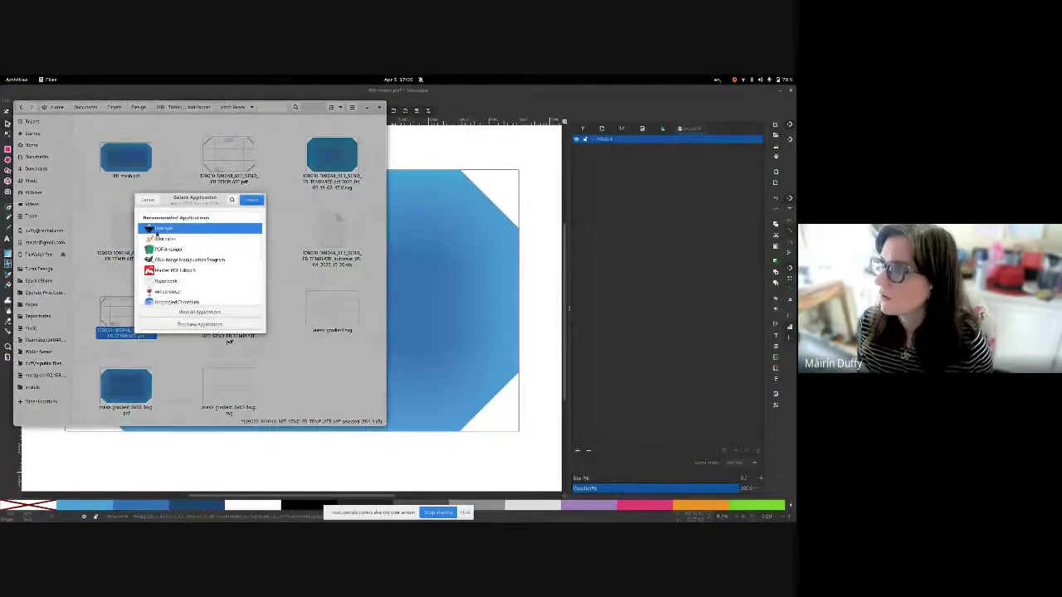
left_click(160, 312)
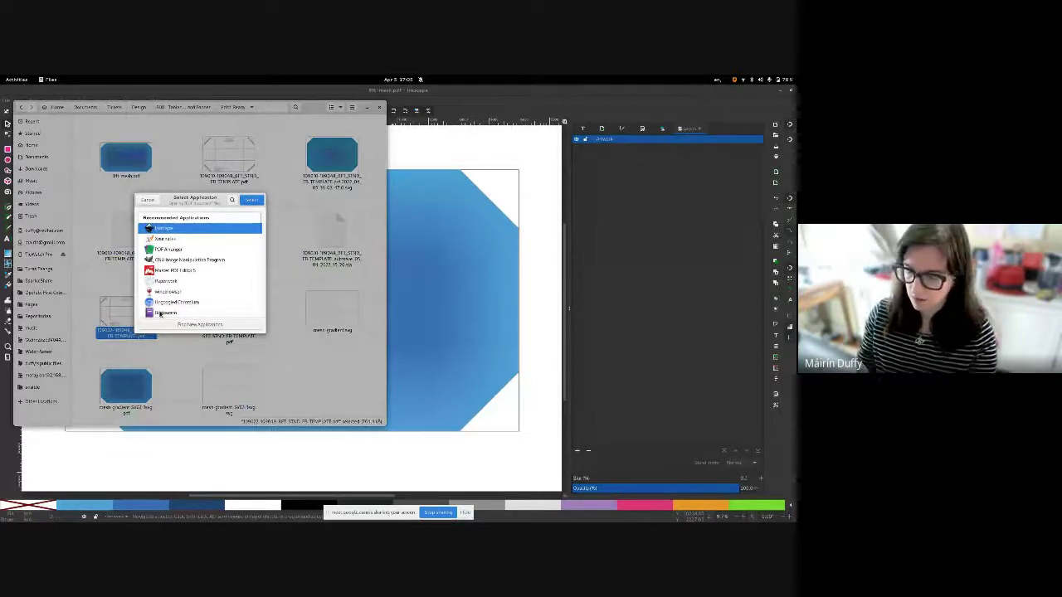
type("scri")
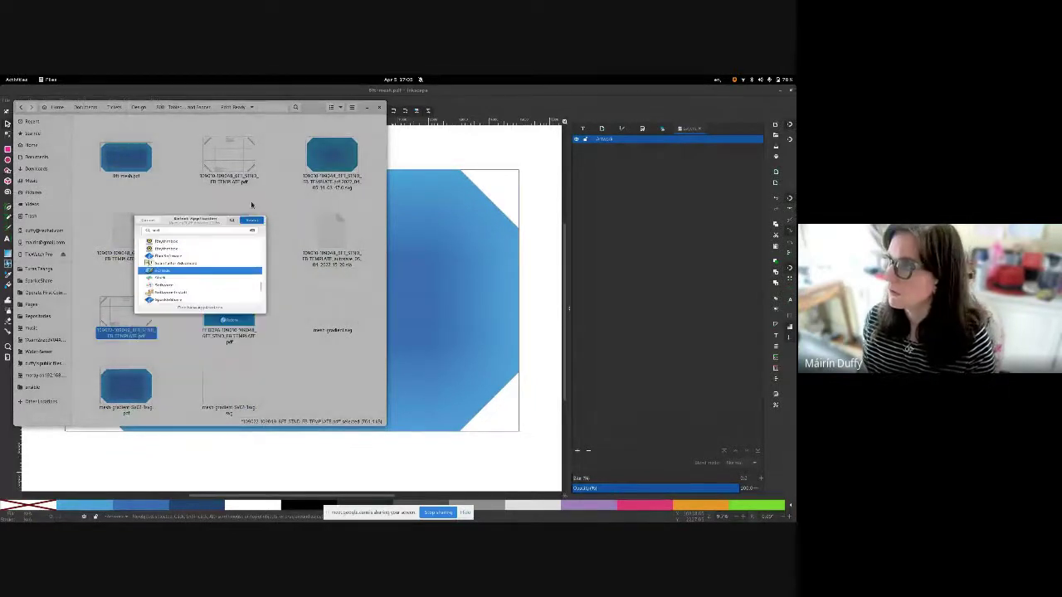
left_click(248, 201)
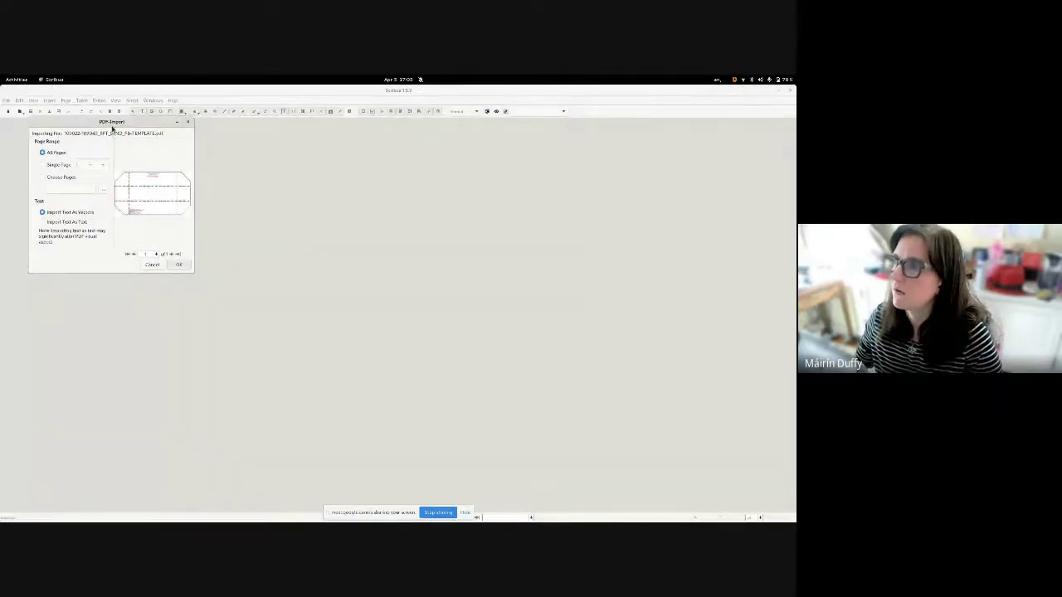
left_click_drag(111, 125, 319, 211)
left_click(384, 352)
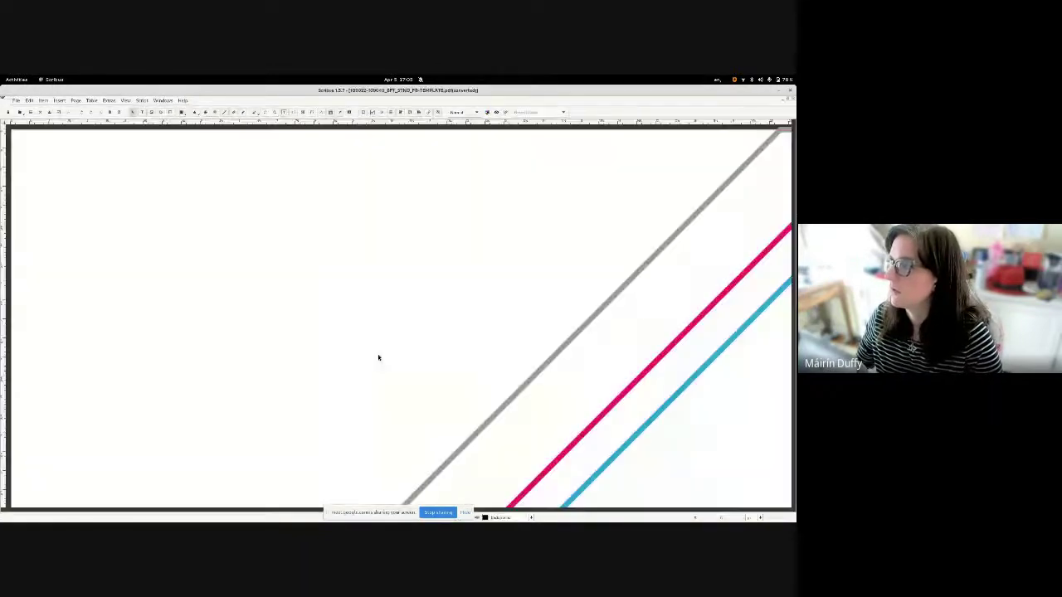
- Bring the whole template page into view, show the document Outline and expand the document and page entries to list the layers
scroll(272, 363, "down", 10)
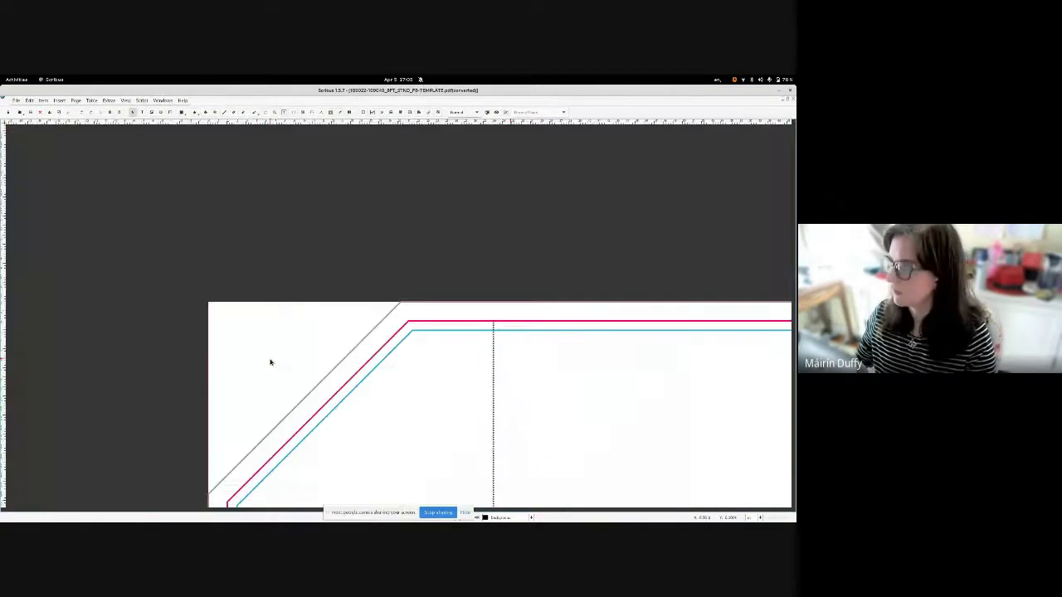
scroll(340, 352, "down", 3)
scroll(338, 353, "down", 2)
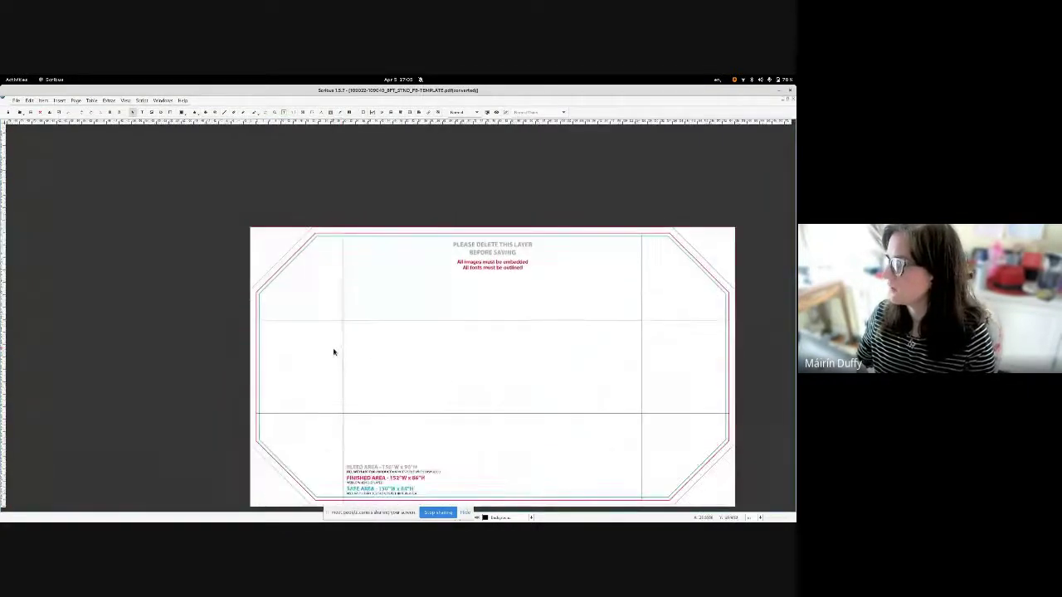
scroll(334, 353, "right", 3)
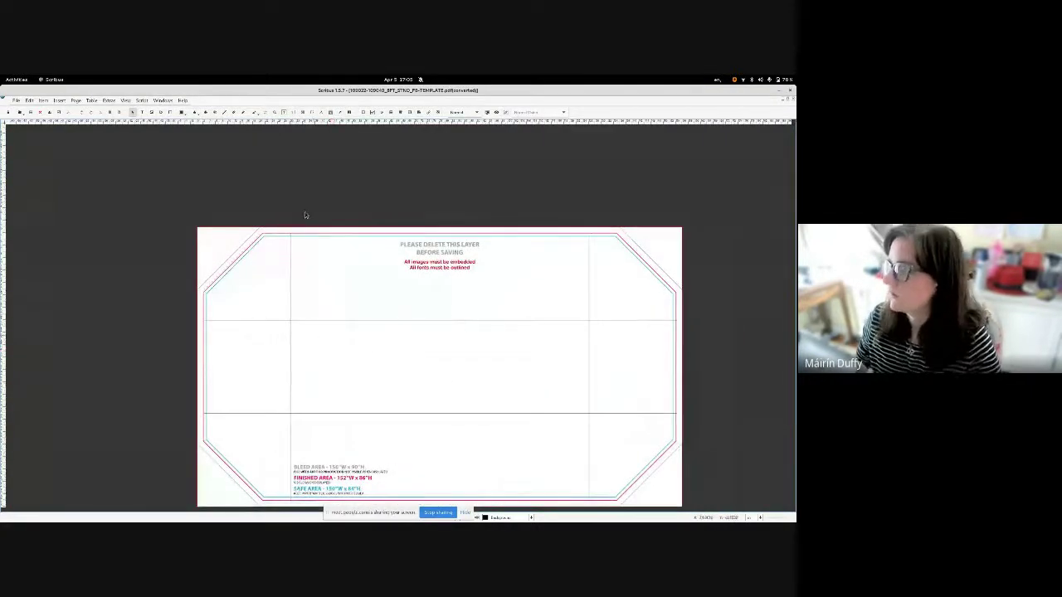
left_click(166, 101)
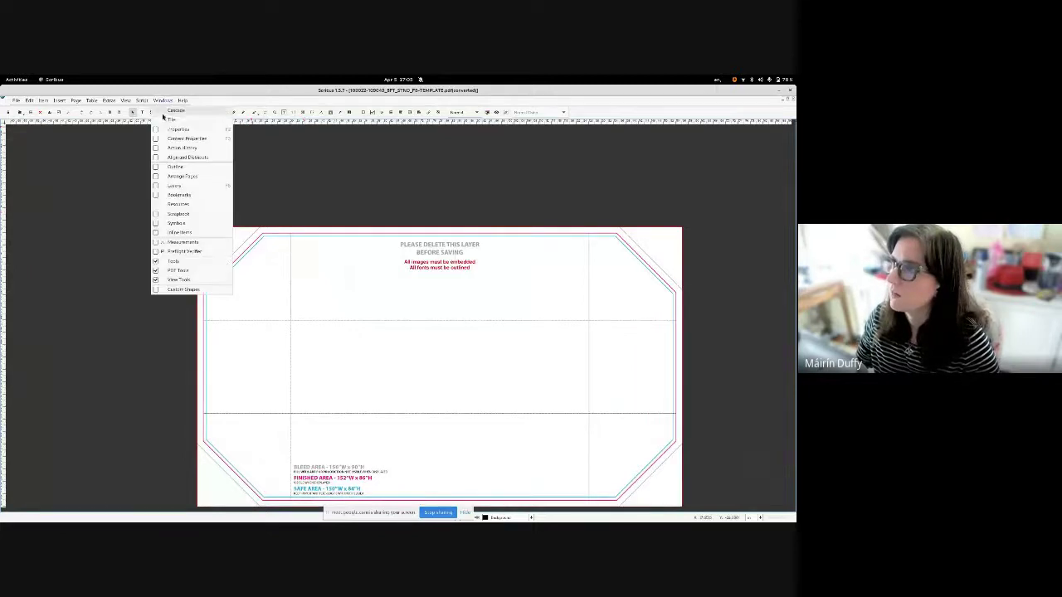
left_click(175, 166)
left_click_drag(64, 124, 46, 141)
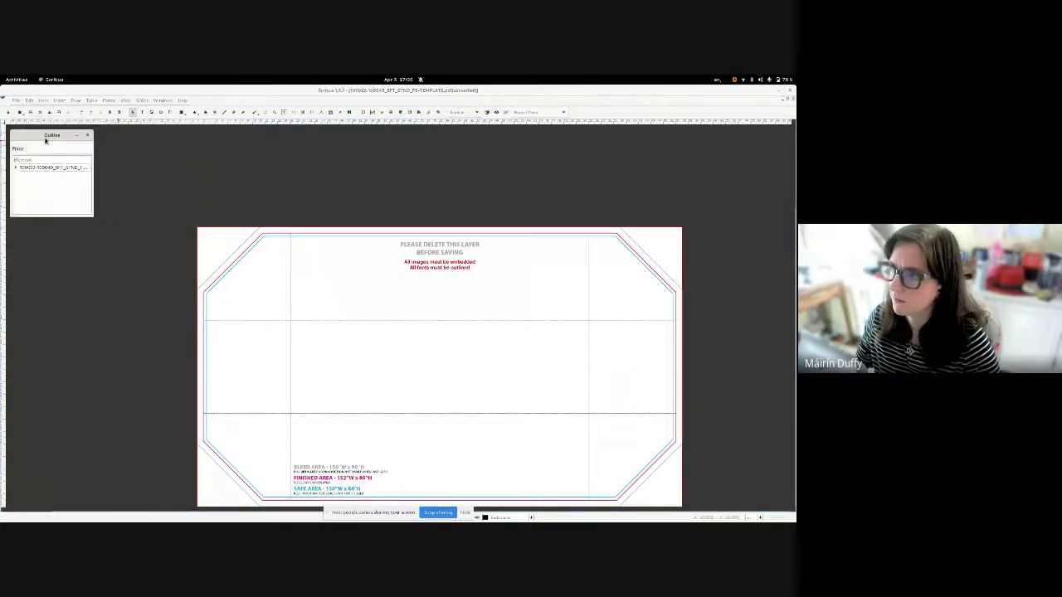
left_click(15, 169)
left_click(22, 183)
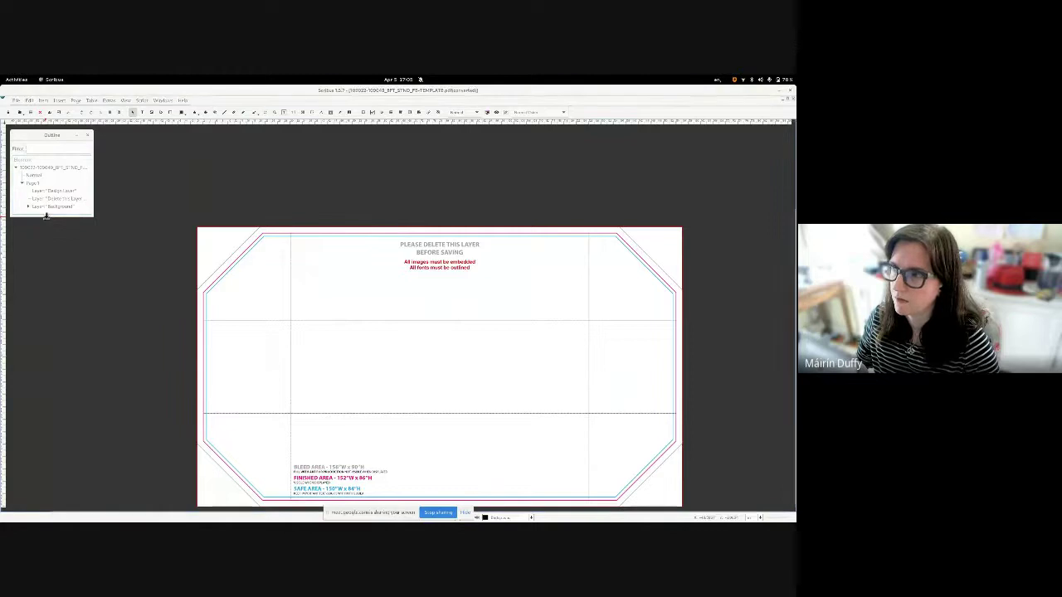
- Lengthen the Outline palette, show the Layers palette in the empty area above the page's far corner, and select the Background layer
left_click_drag(46, 216, 47, 438)
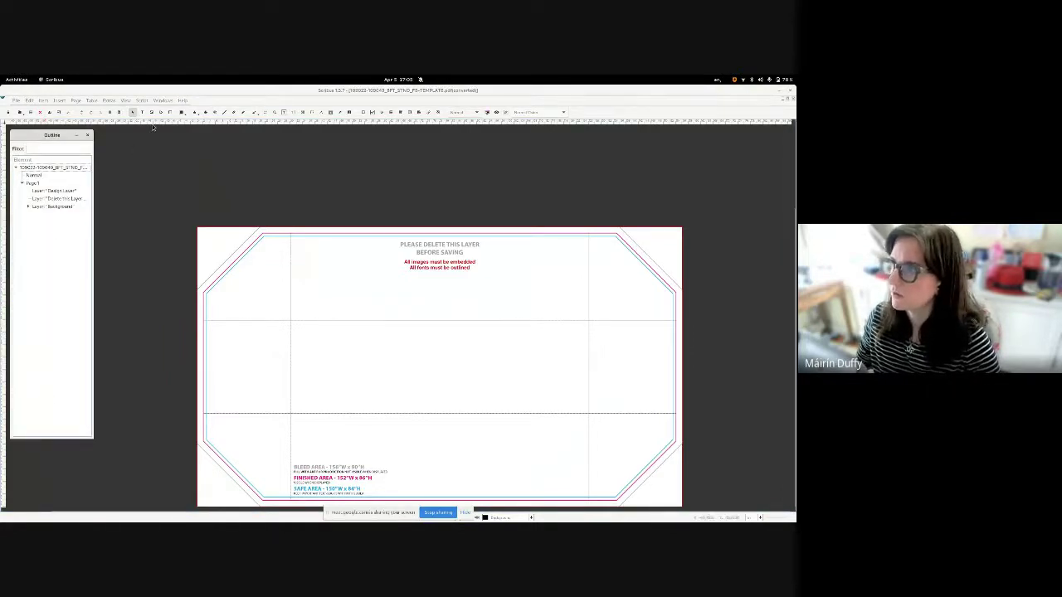
left_click(163, 101)
left_click(177, 185)
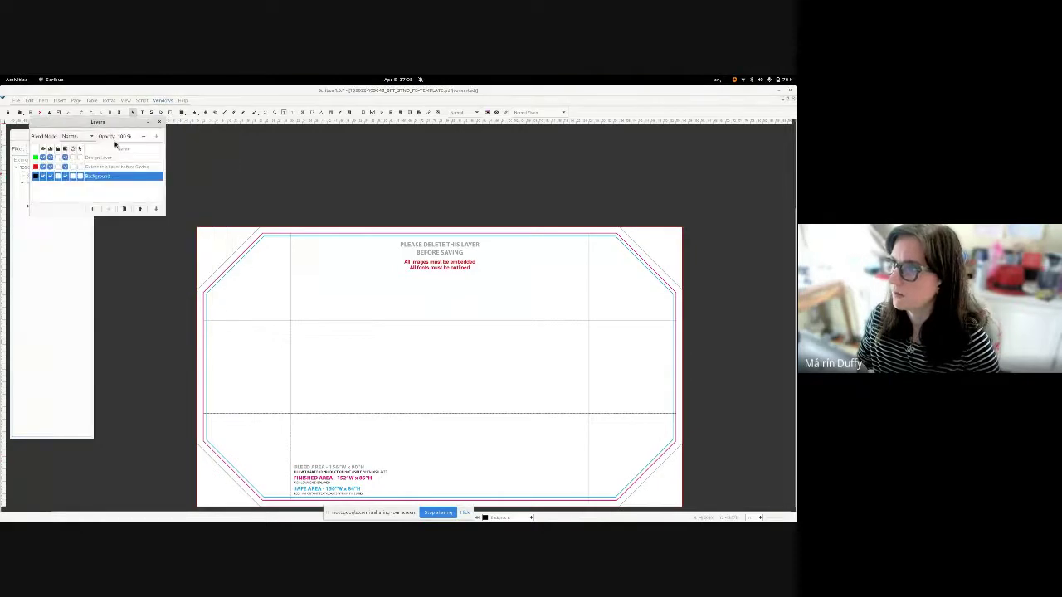
left_click_drag(86, 124, 699, 131)
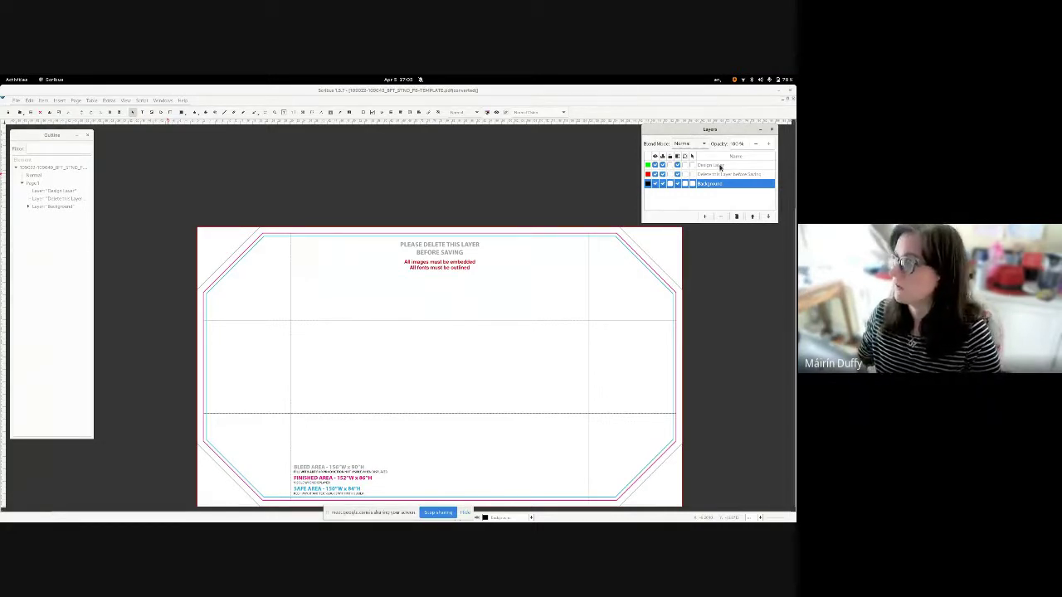
left_click(713, 169)
left_click(706, 184)
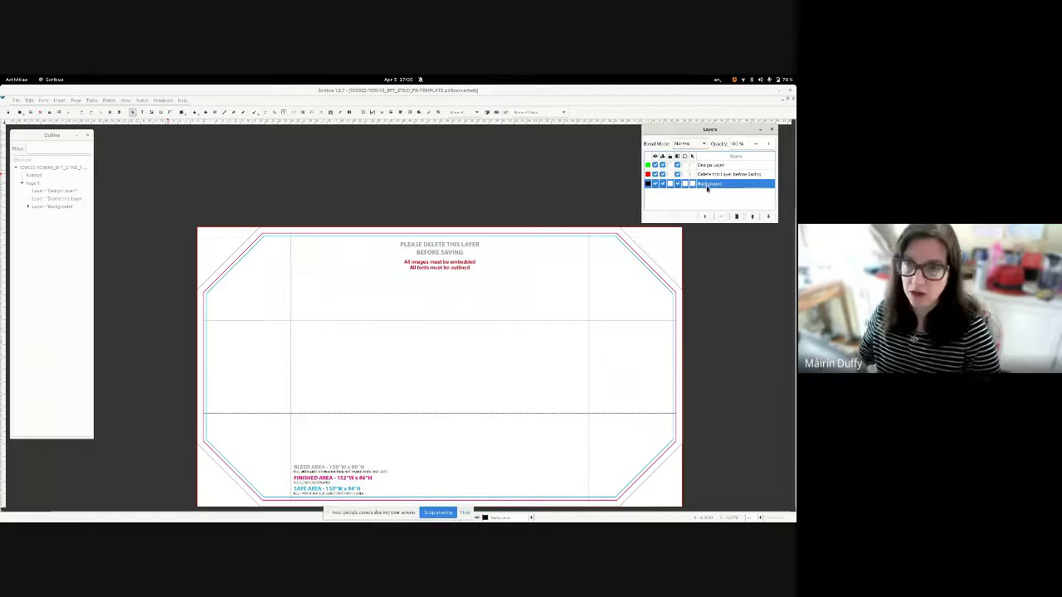
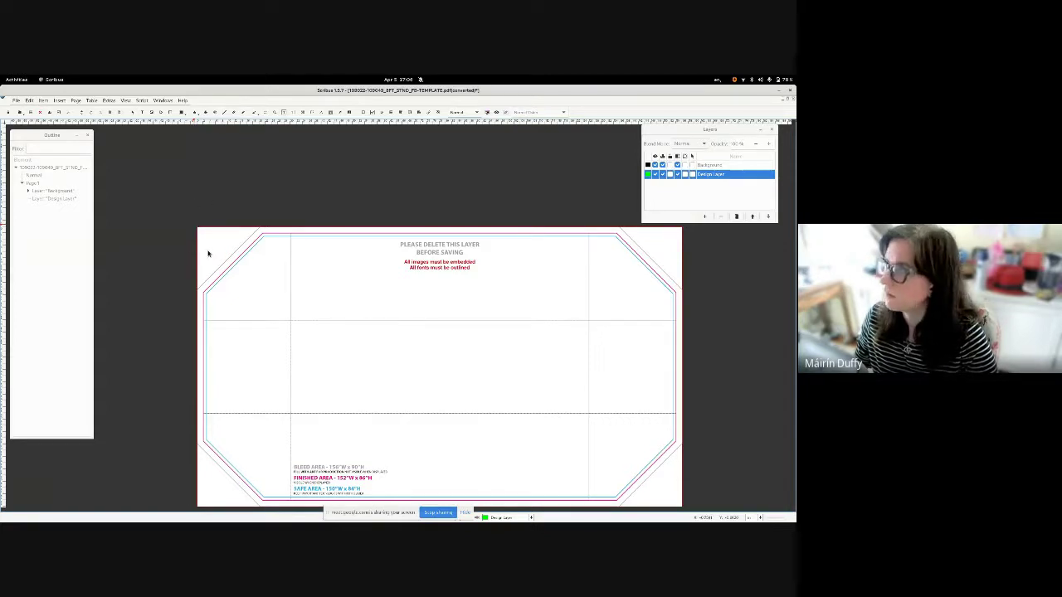
- Place the imported mesh artwork near the page's upper-left corner on the Design Layer, and show its Properties in an enlarged palette clear of the Outline
left_click(258, 243)
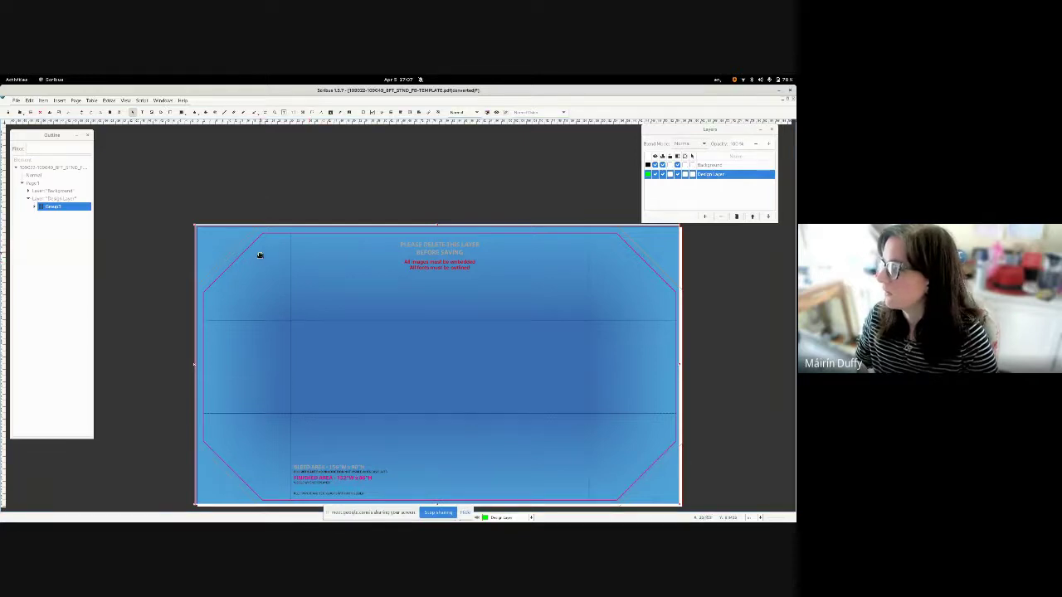
left_click_drag(370, 516, 50, 504)
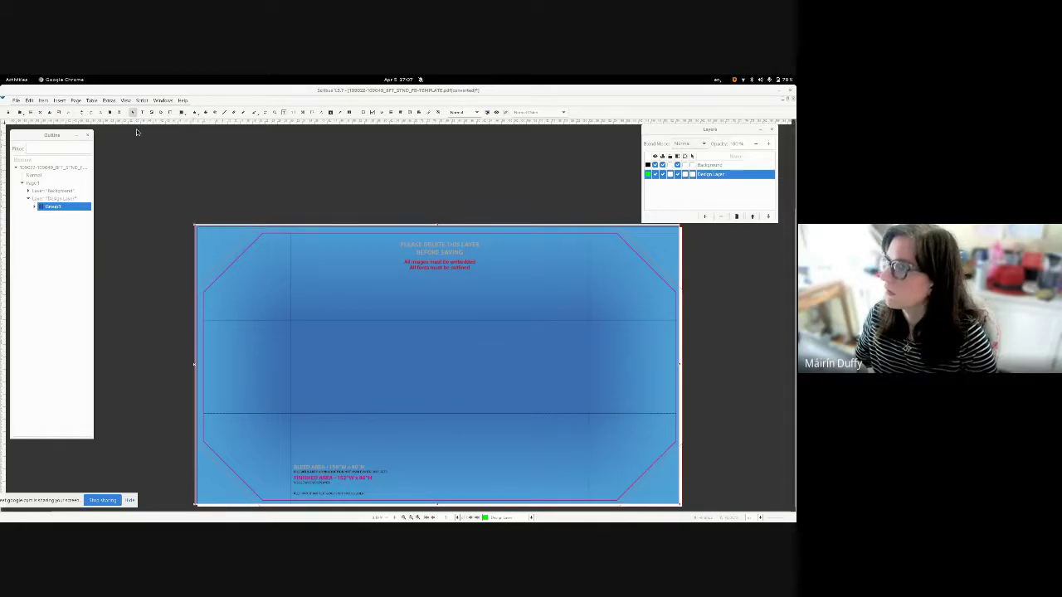
left_click(109, 99)
mouse_move(163, 99)
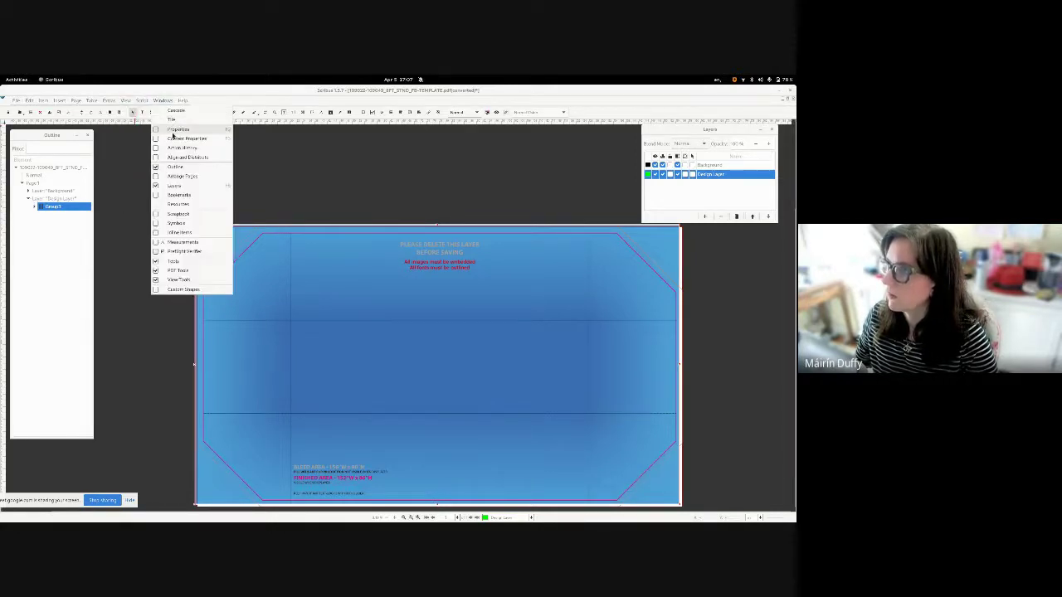
left_click(171, 131)
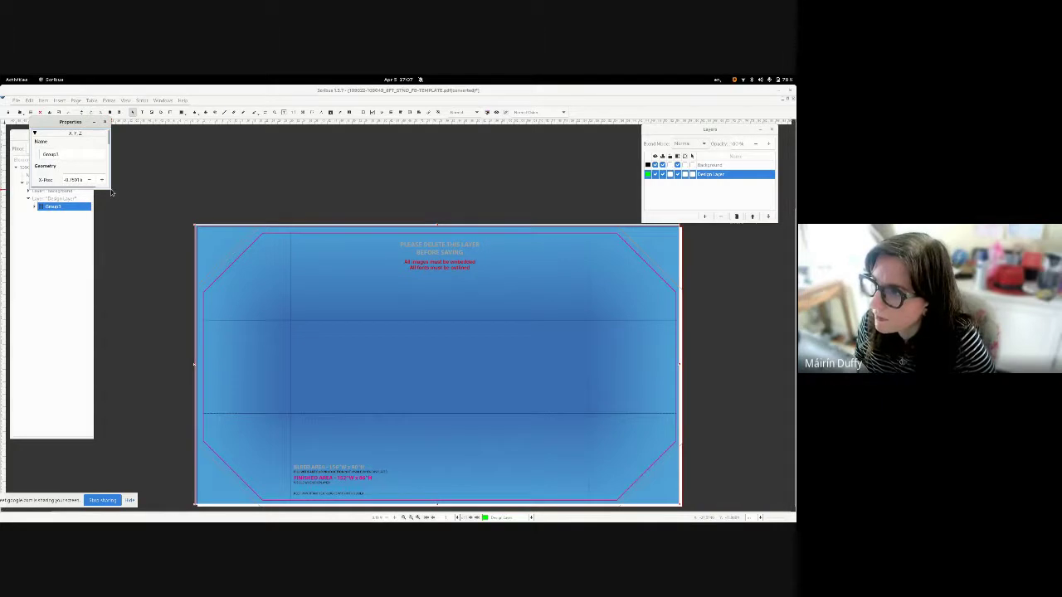
left_click_drag(111, 187, 154, 192)
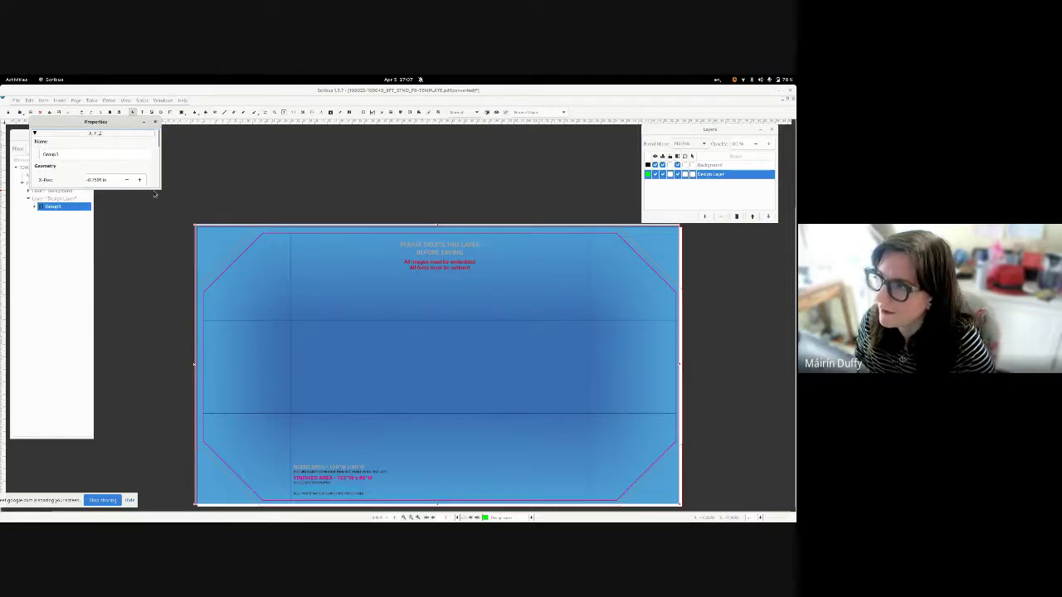
left_click_drag(153, 189, 157, 411)
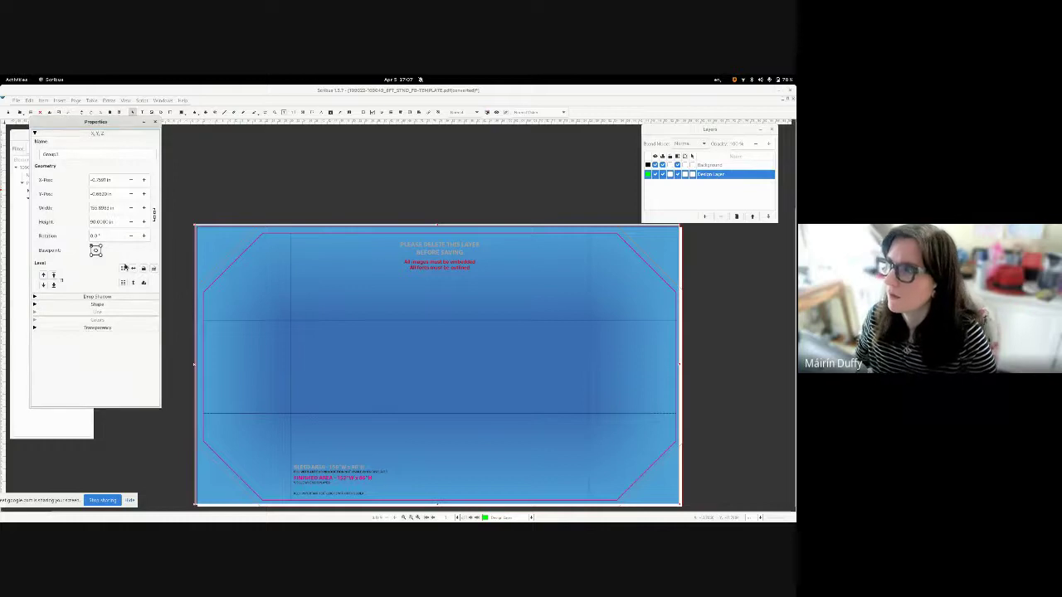
left_click_drag(114, 135, 122, 221)
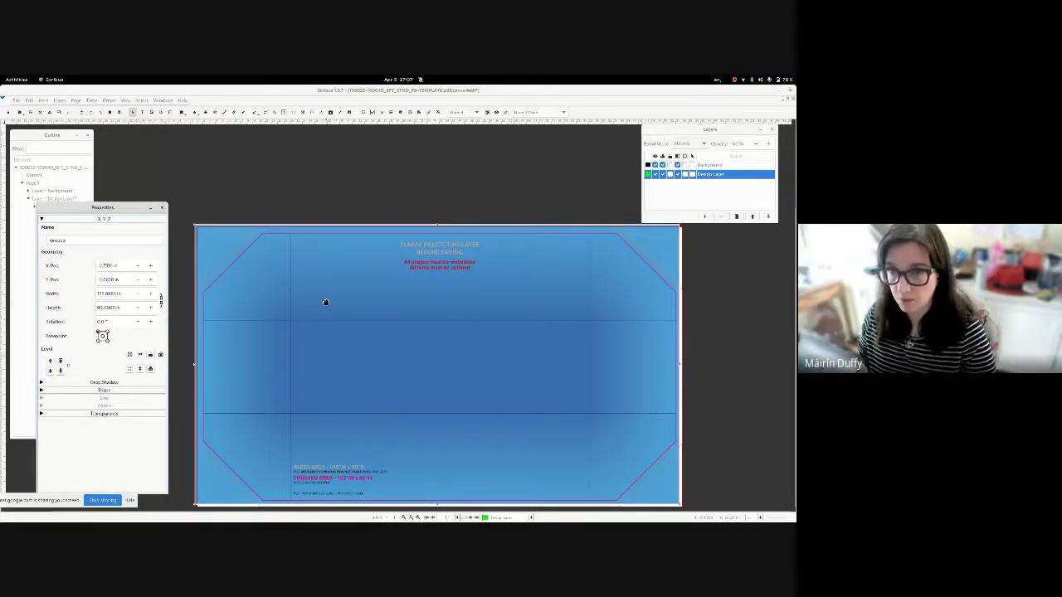
- Set the mesh group's X and Y positions to 0 in, waiting whenever Scribus stops responding, and uncover the Outline entries
double_click(106, 266)
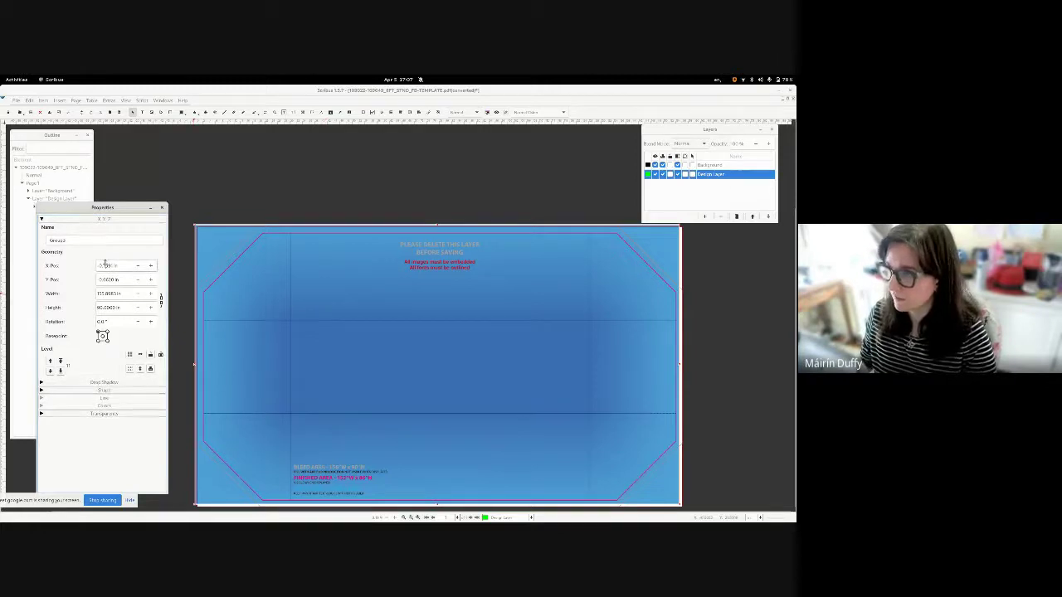
type("0")
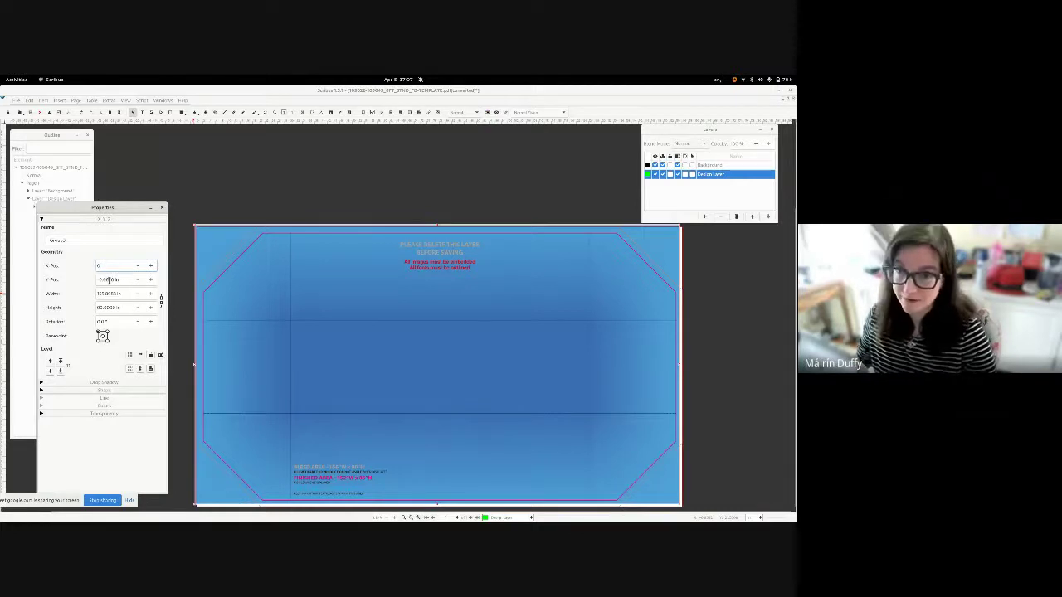
key("Return")
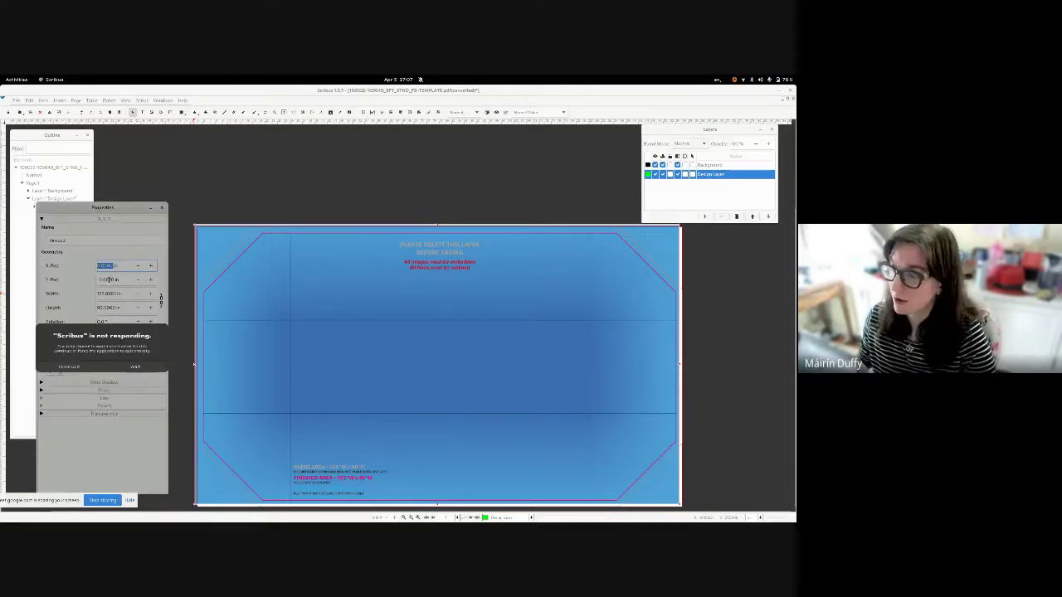
left_click(149, 370)
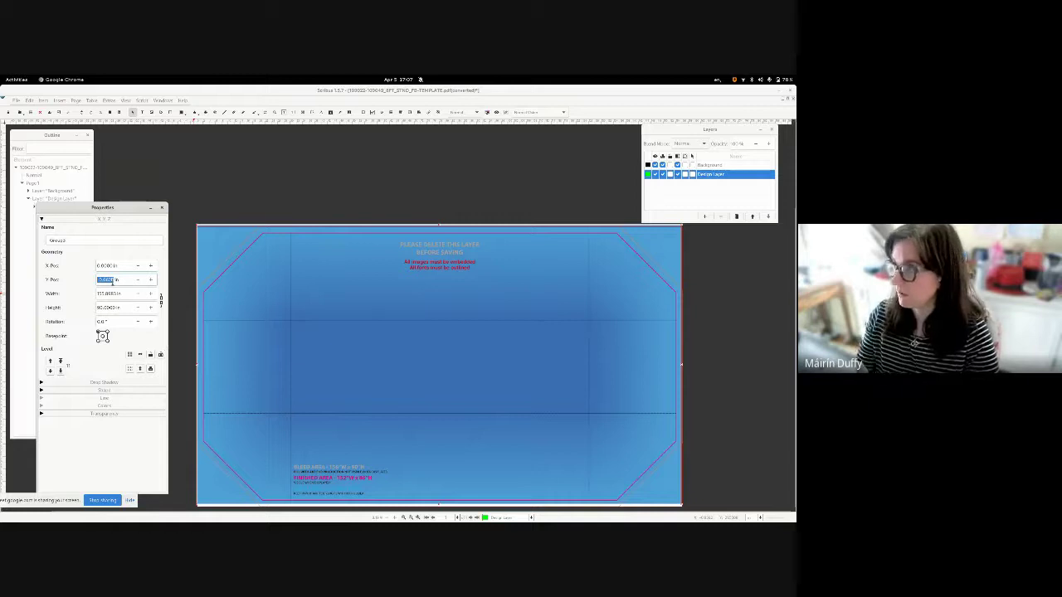
left_click(113, 281)
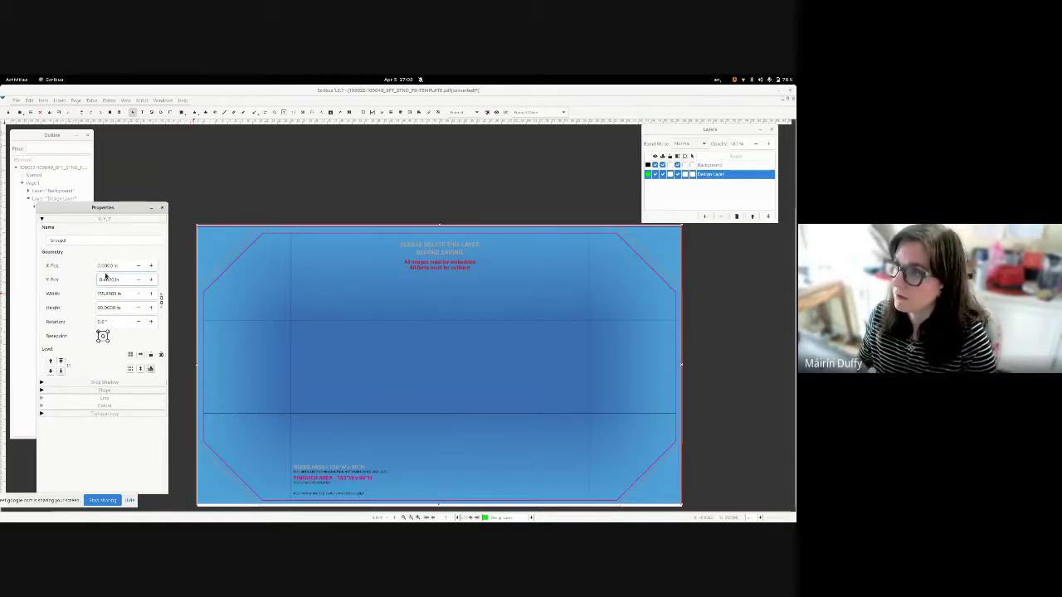
left_click_drag(113, 281, 94, 280)
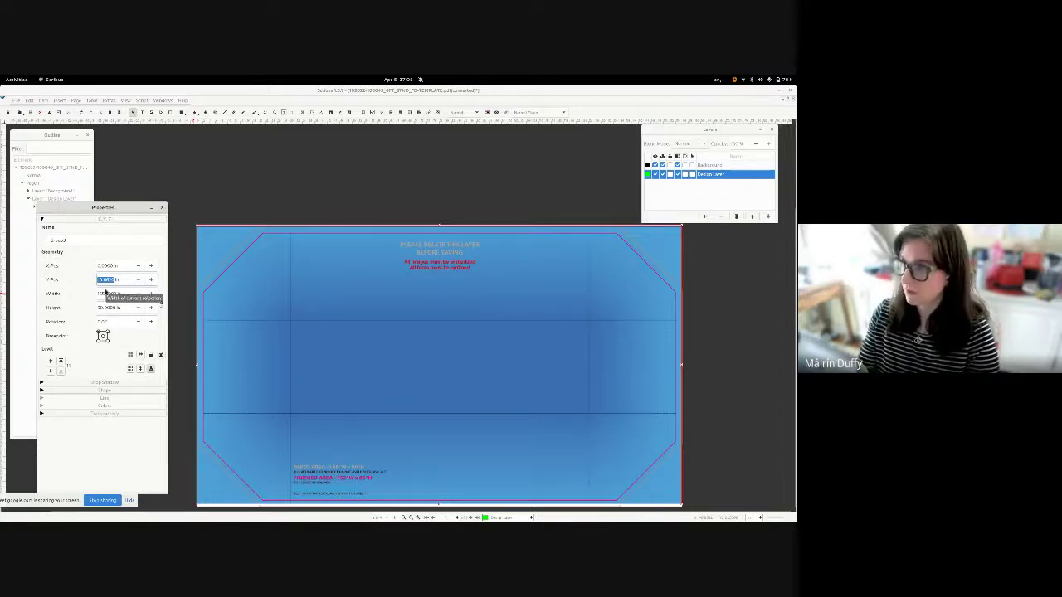
type("0")
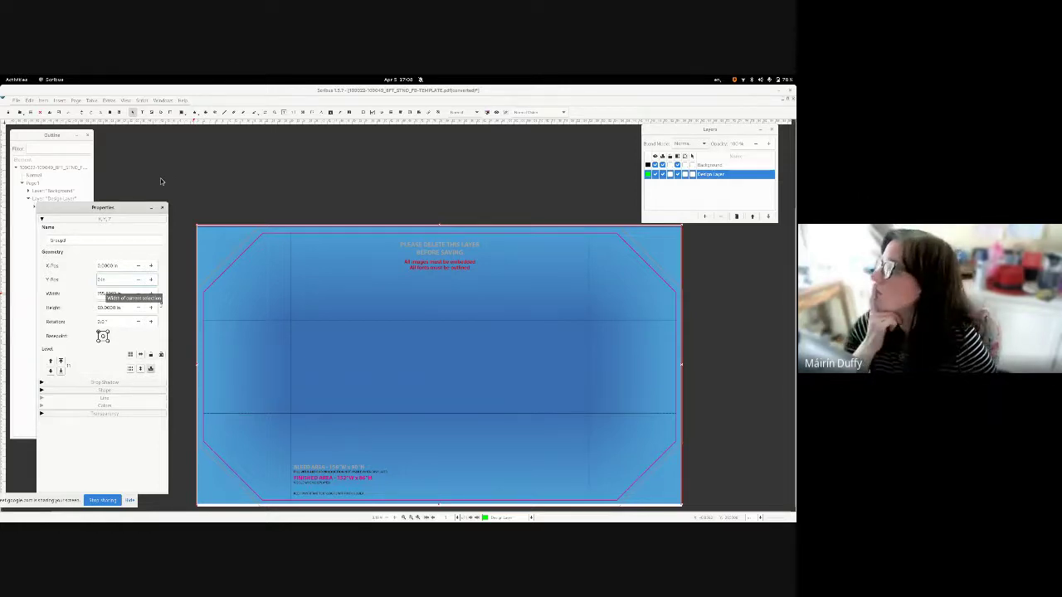
key("Return")
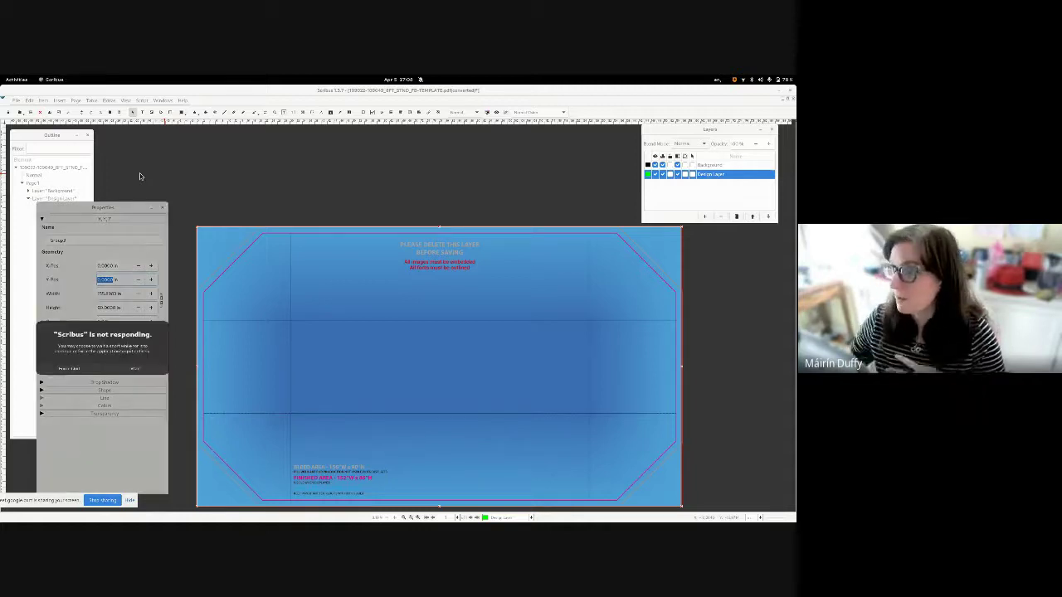
left_click(148, 371)
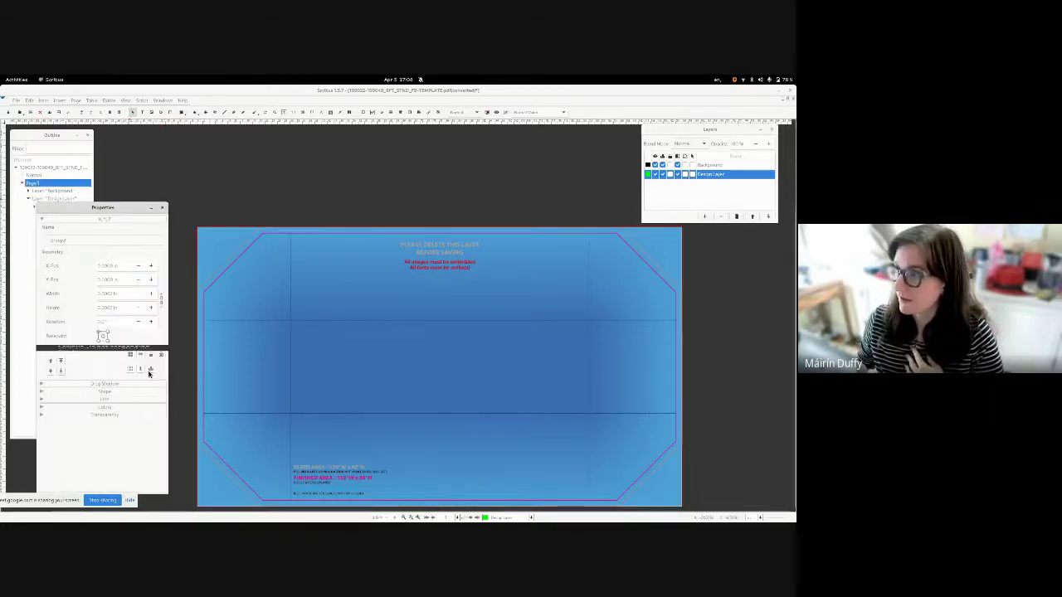
left_click_drag(96, 206, 102, 233)
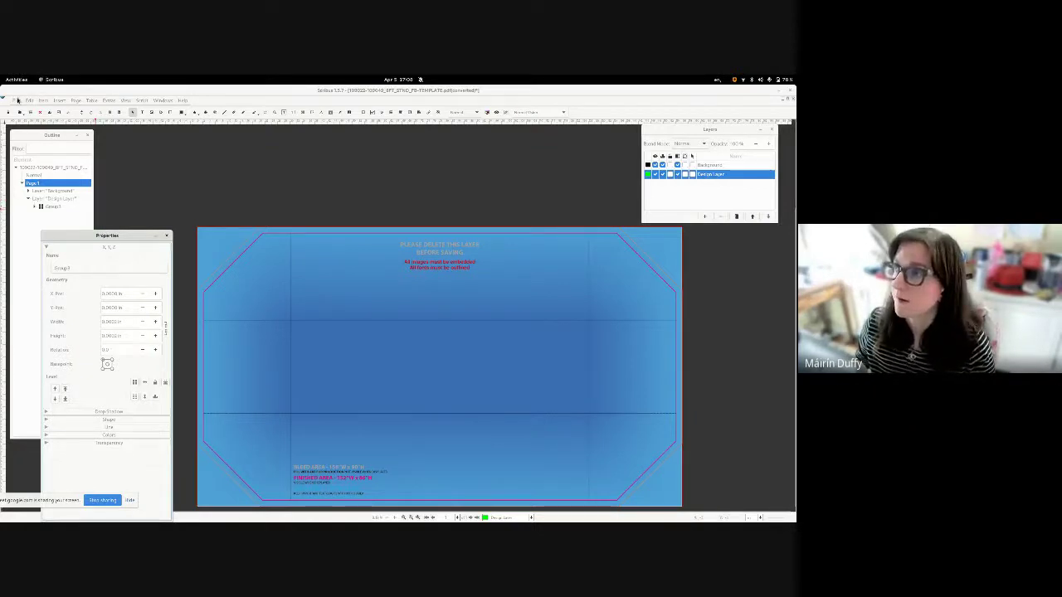
- Import the Fedora logo vector file from the Fedora logo folder and place it on the lower front panel of the tablecloth
left_click(16, 101)
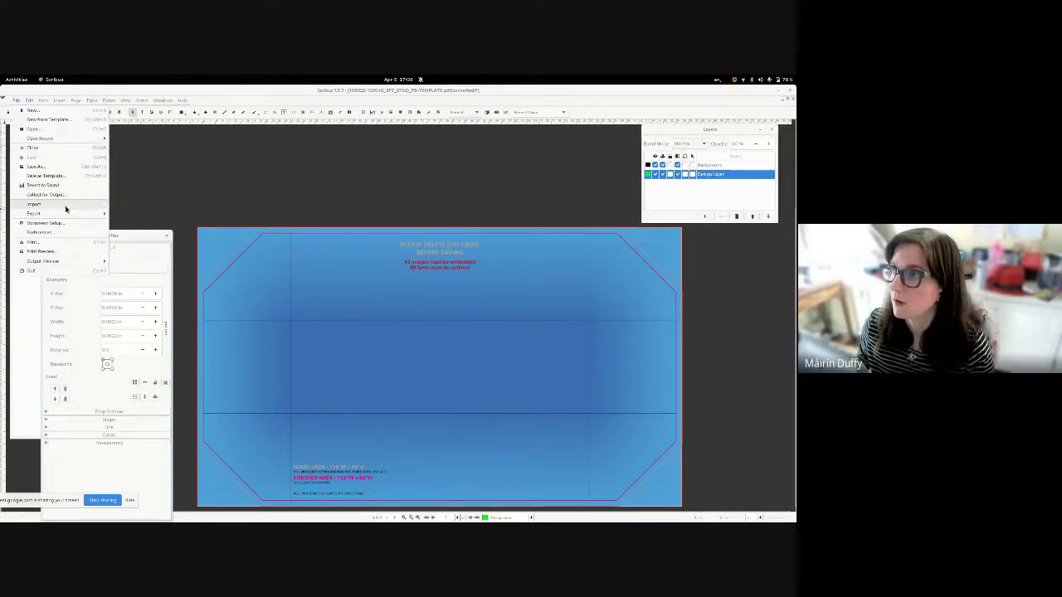
mouse_move(66, 207)
left_click(141, 233)
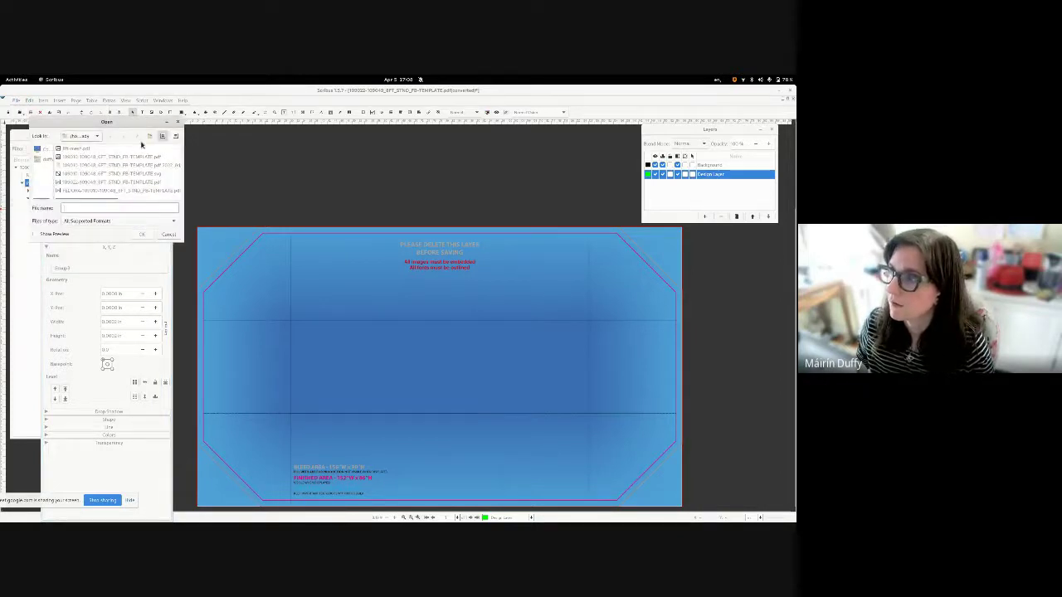
left_click(92, 136)
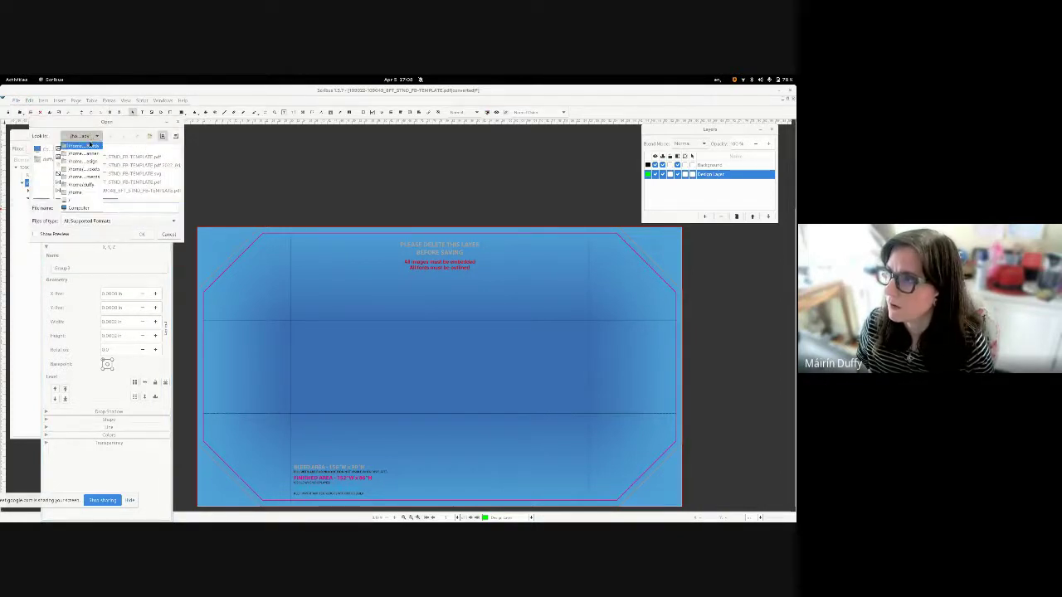
left_click(97, 177)
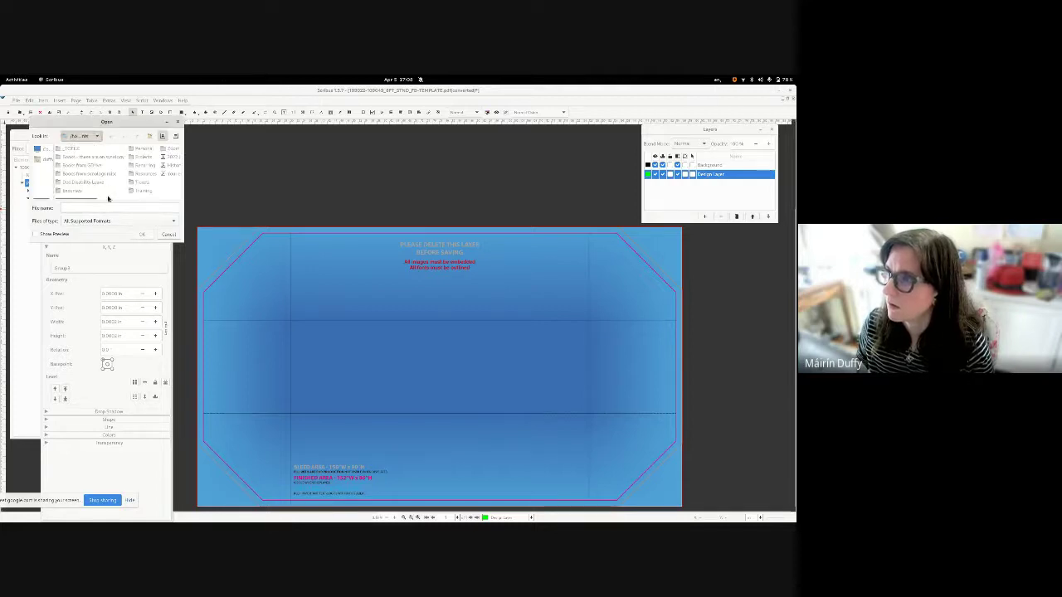
double_click(77, 175)
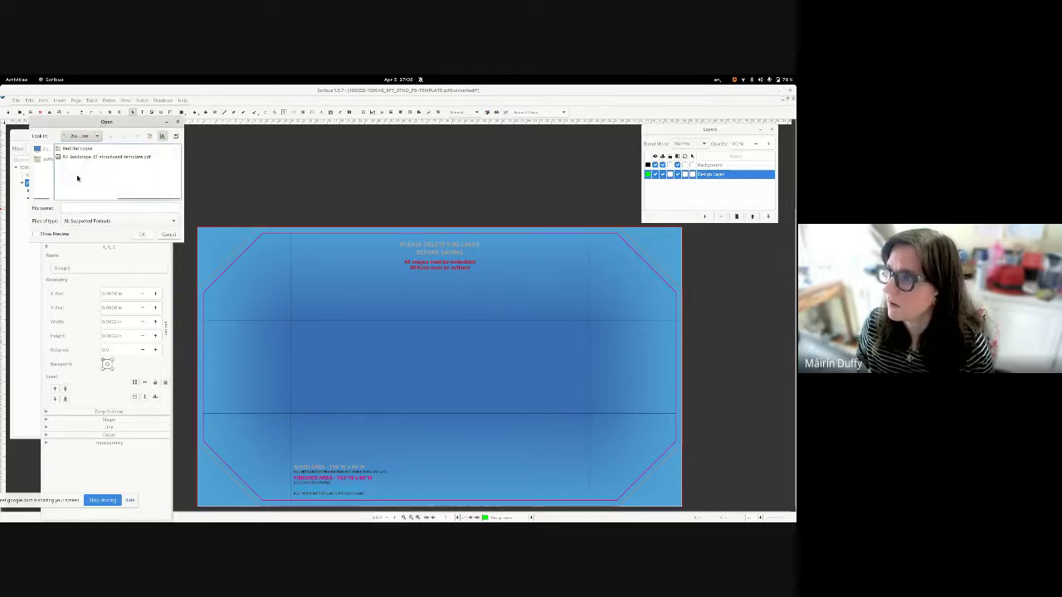
double_click(73, 150)
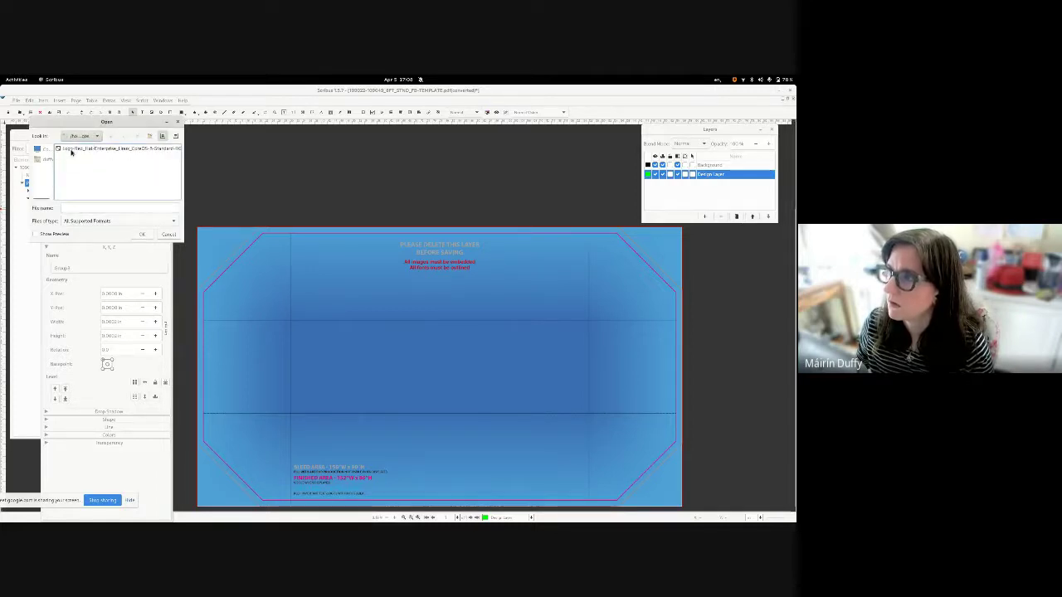
left_click(137, 137)
double_click(79, 175)
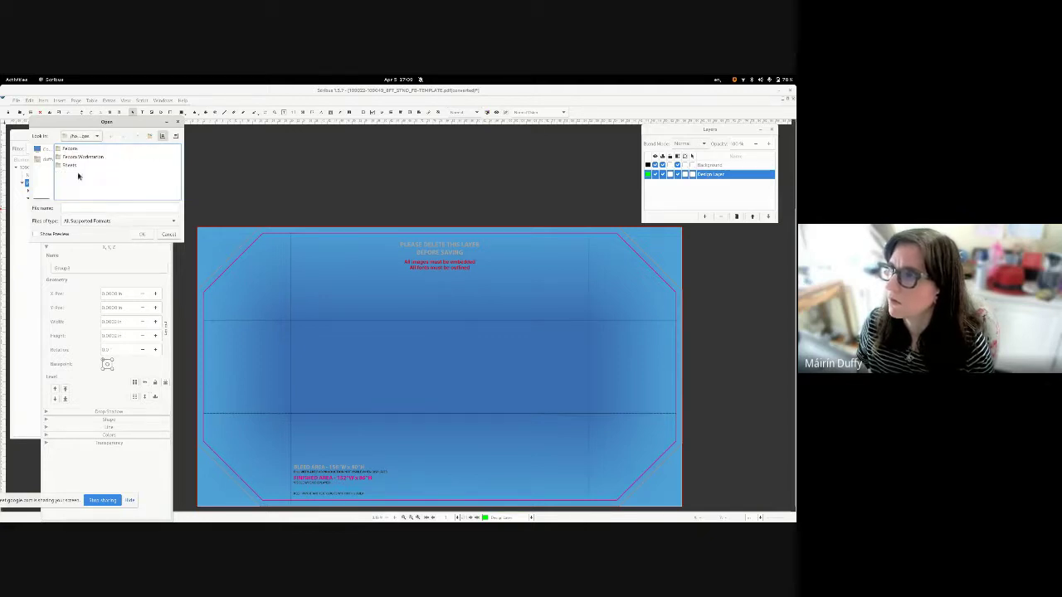
double_click(73, 149)
left_click(81, 150)
double_click(82, 150)
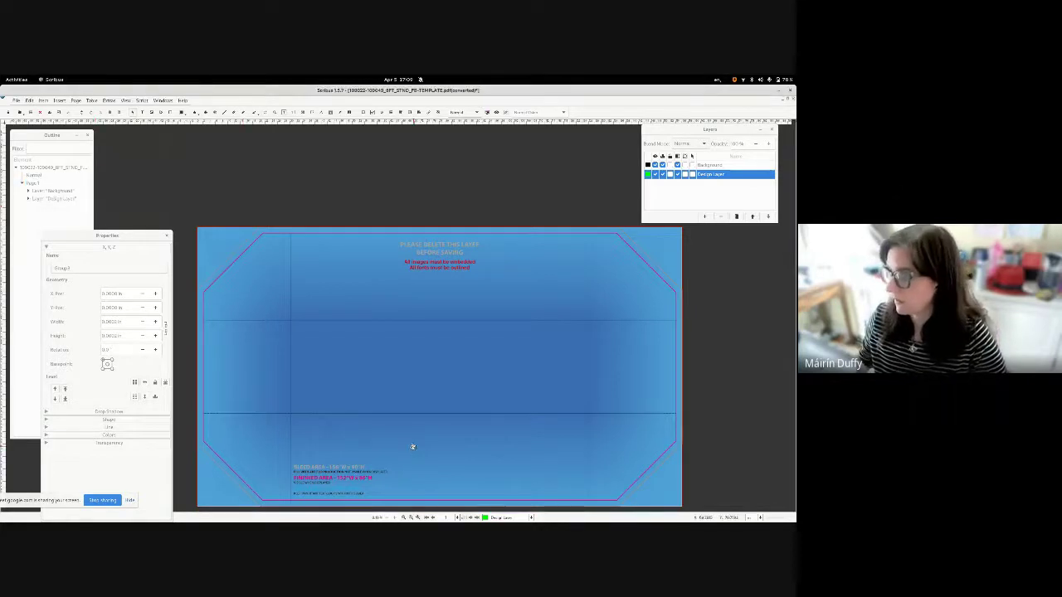
left_click(369, 440)
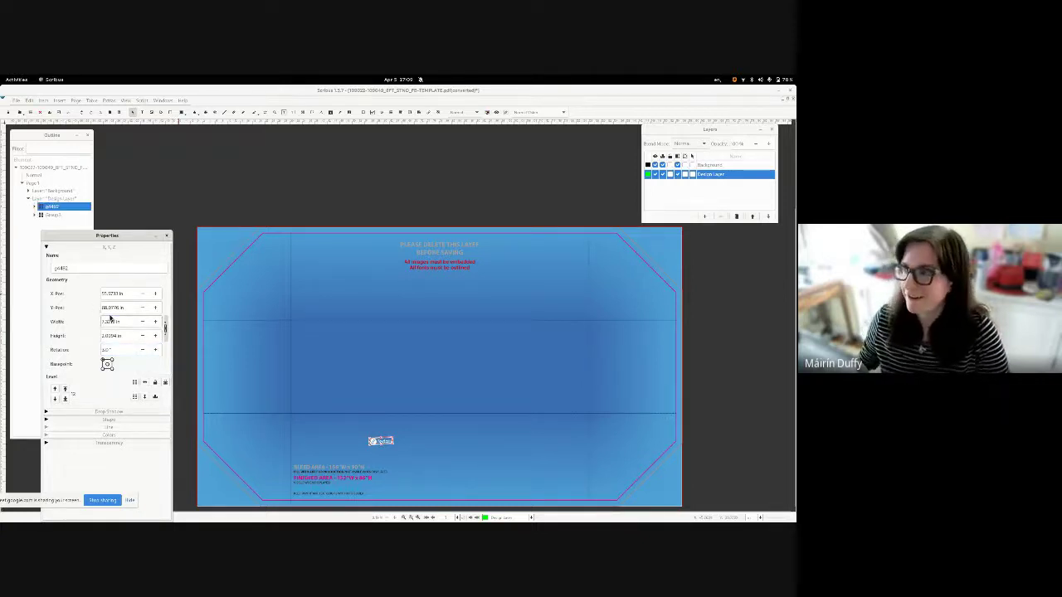
- Set the Fedora logo's width to 42 in with proportions kept and its rotation to 0°
double_click(112, 321)
type("4")
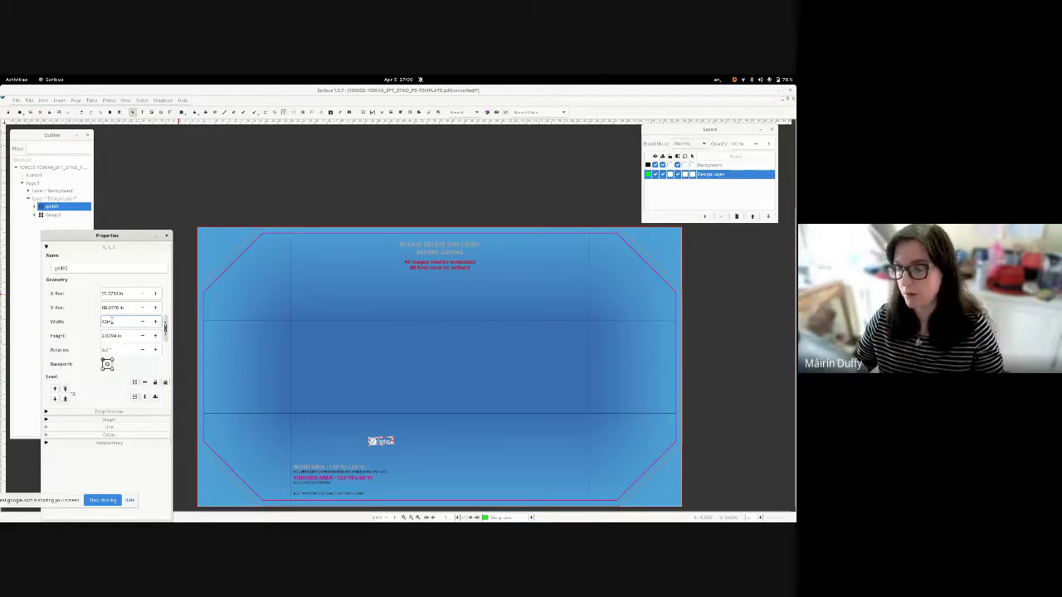
key("Return")
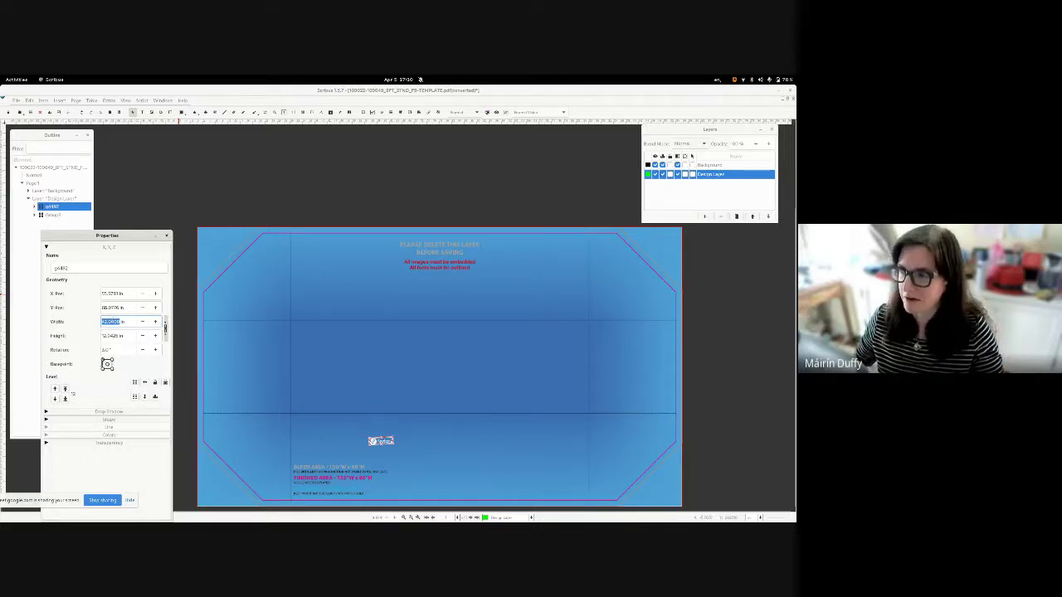
left_click(107, 350)
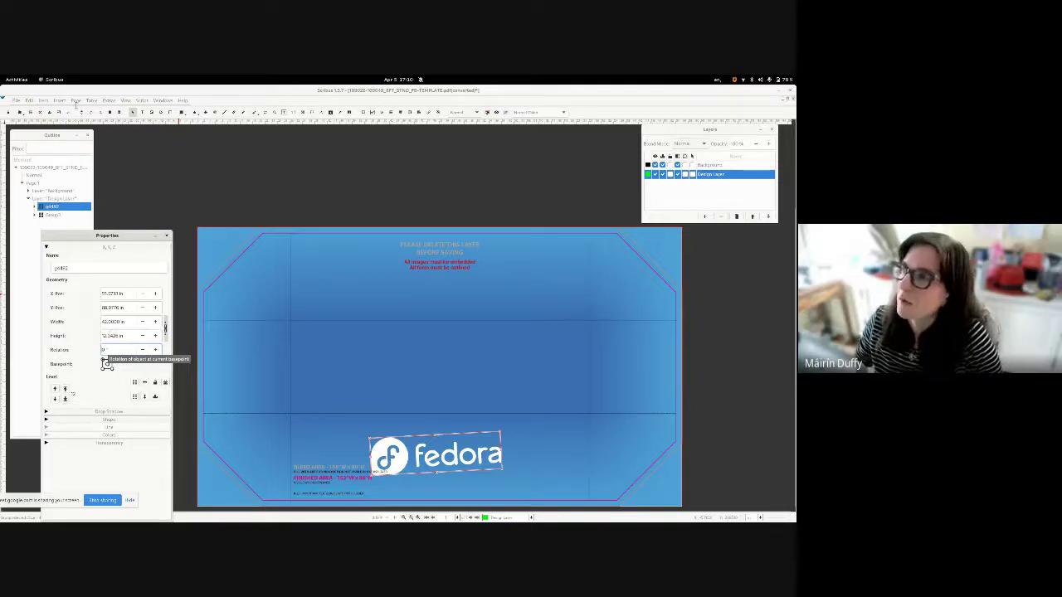
double_click(105, 349)
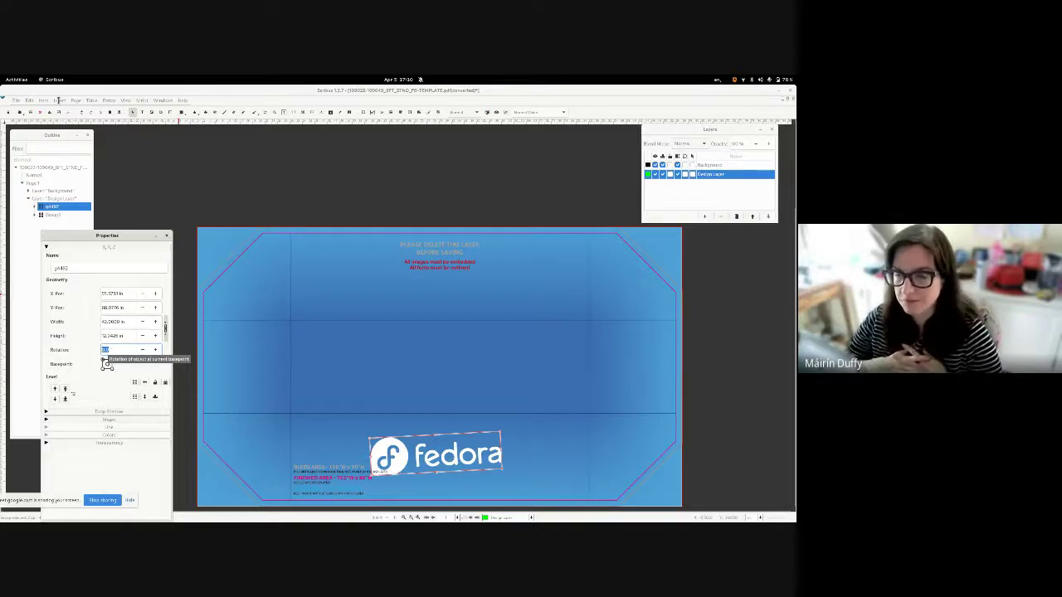
- Draw a default rectangle shape covering the tablecloth's lower front panel, from the fold lines down to the finished edge
left_click(59, 100)
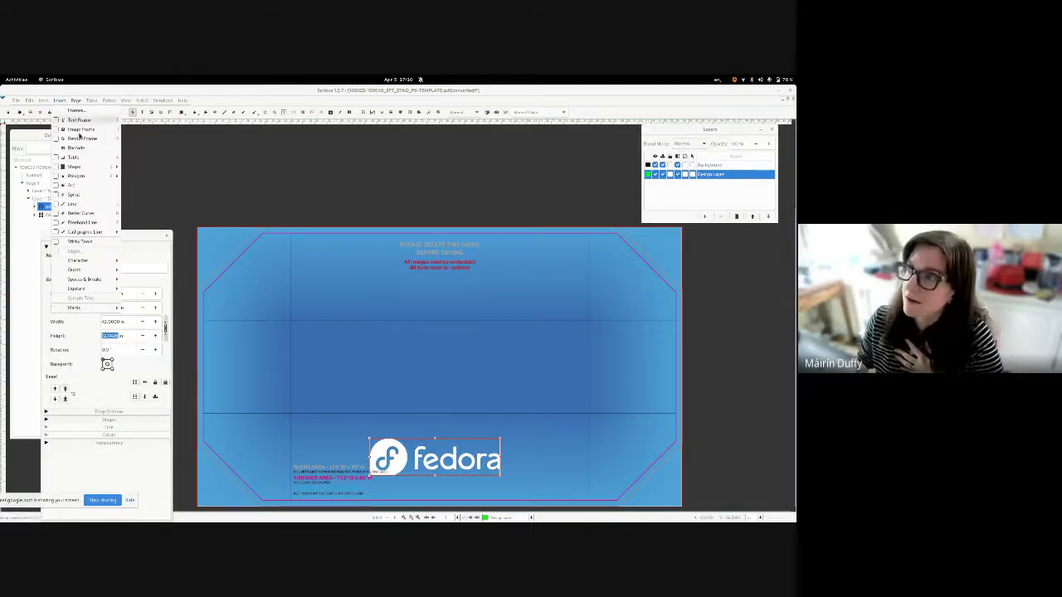
mouse_move(85, 170)
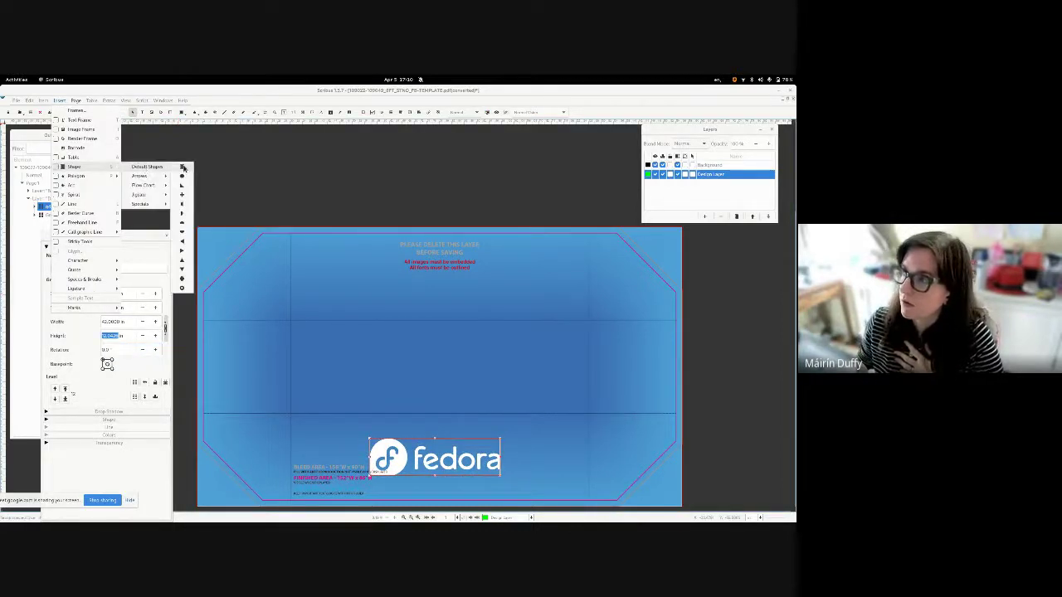
left_click(184, 168)
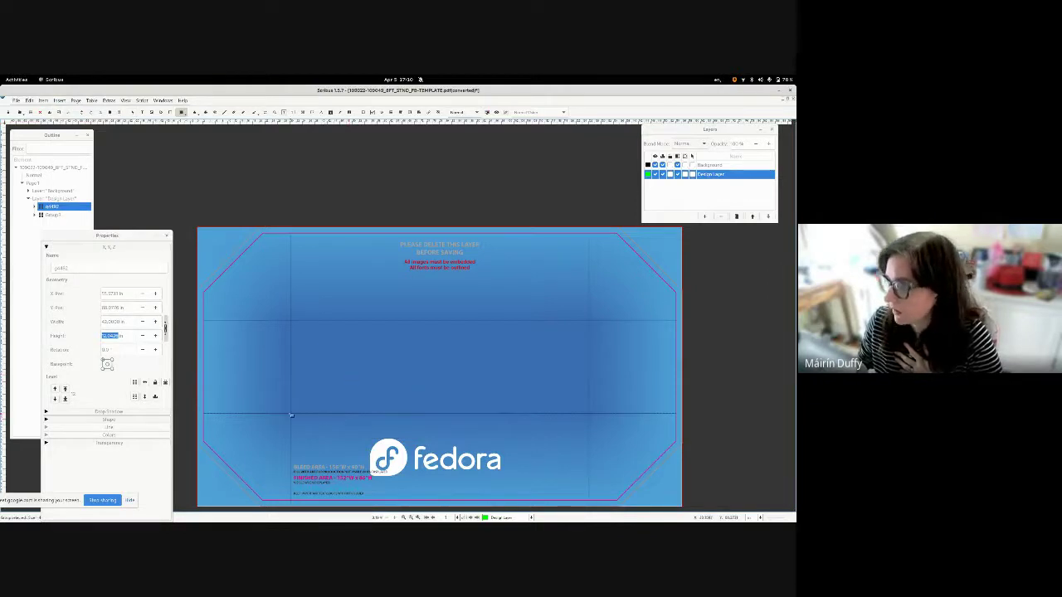
left_click_drag(293, 413, 588, 500)
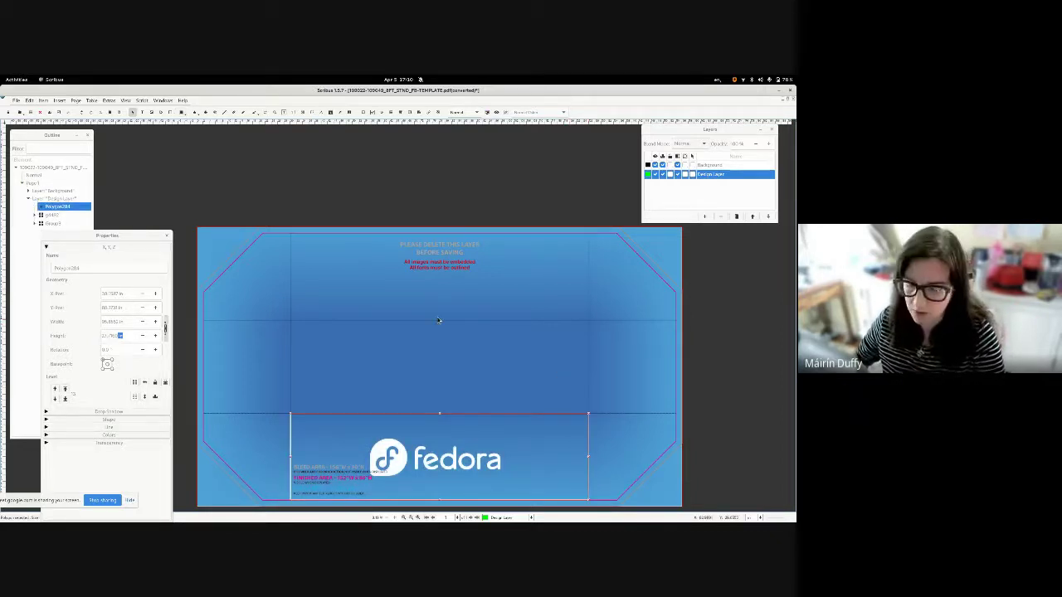
- Center the Fedora logo within the front-panel rectangle using Align and Distribute relative to the first selected object
left_click(56, 217, "ctrl")
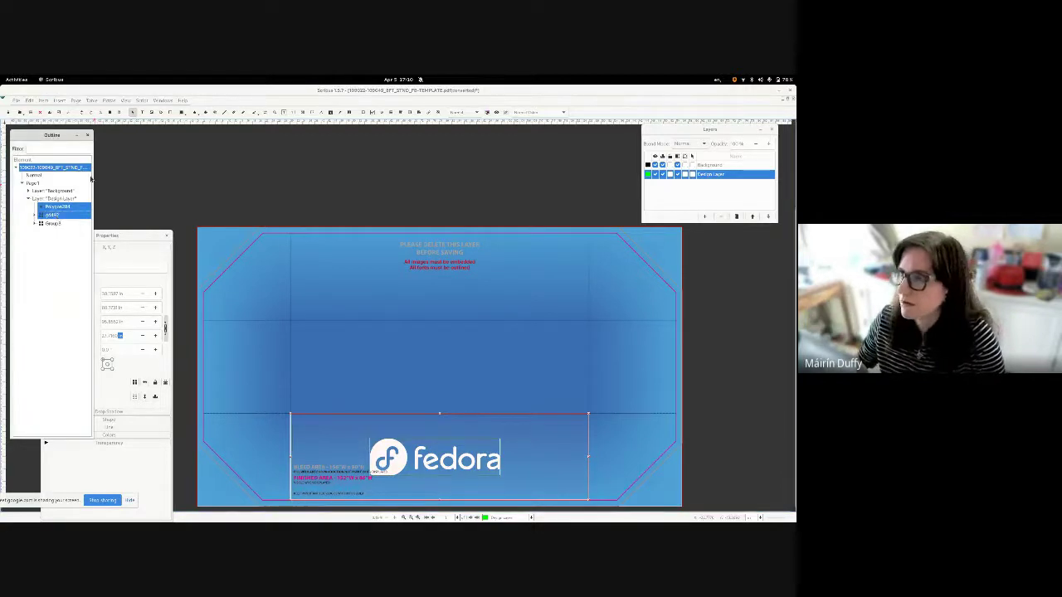
left_click(163, 100)
left_click(174, 158)
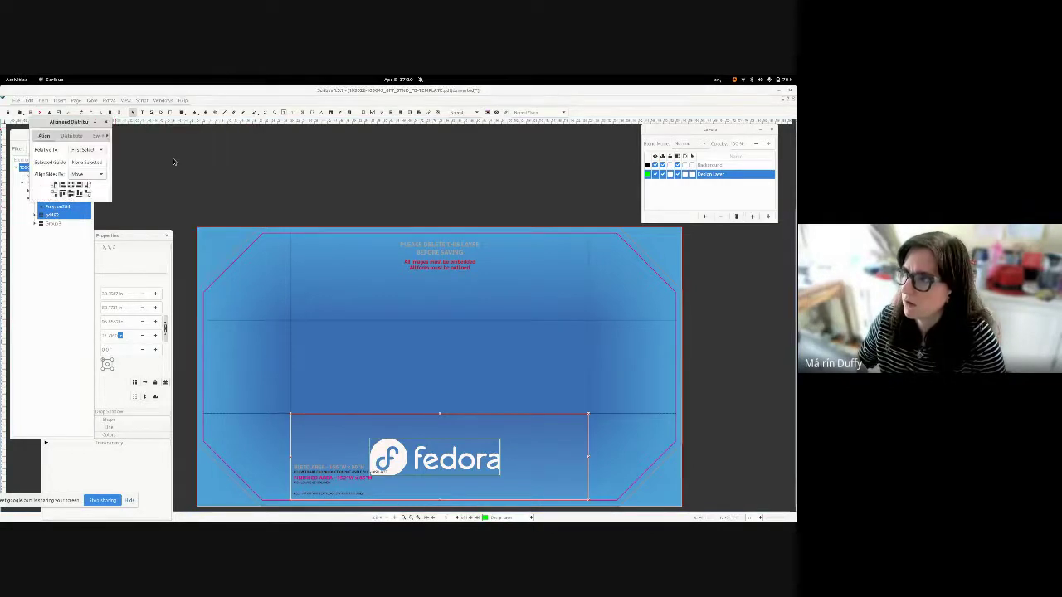
left_click(71, 194)
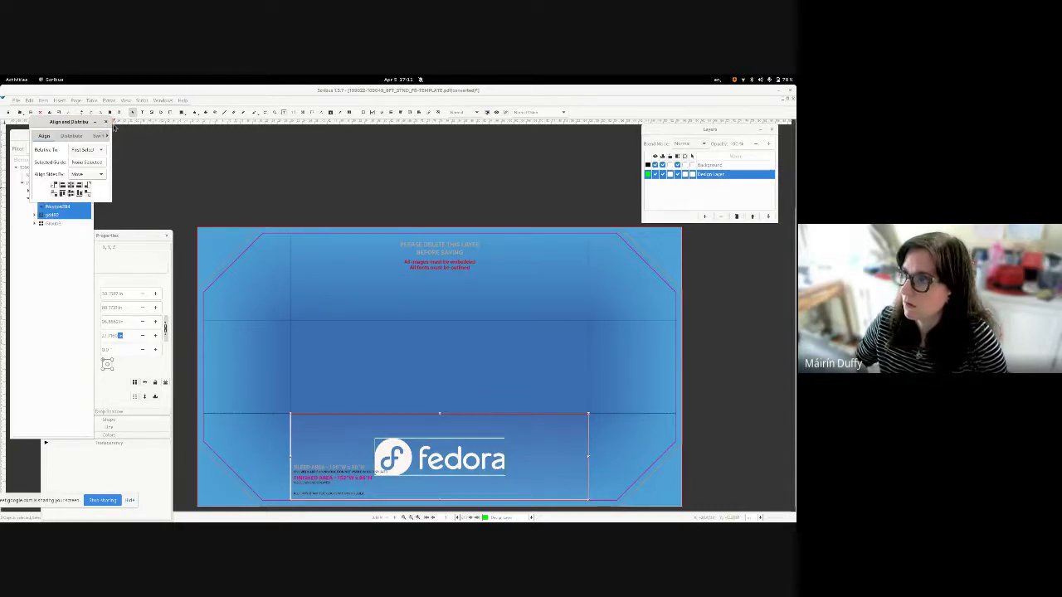
left_click(106, 121)
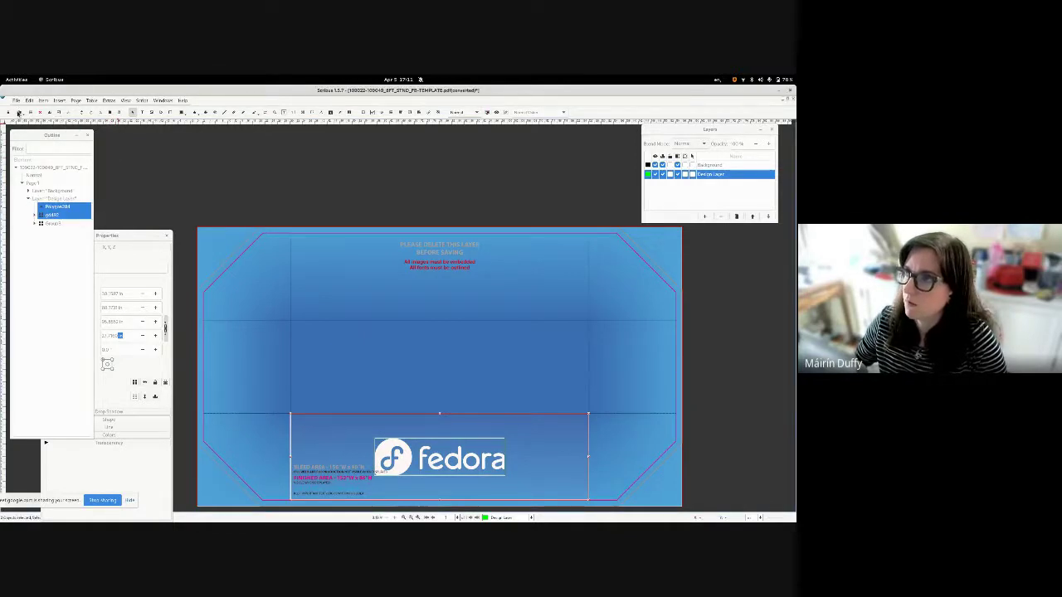
- Save the document as 8ft-fedora.sla.gz in the Print-Ready folder of the Tablecloth and Banner design ticket
left_click(16, 101)
left_click(35, 166)
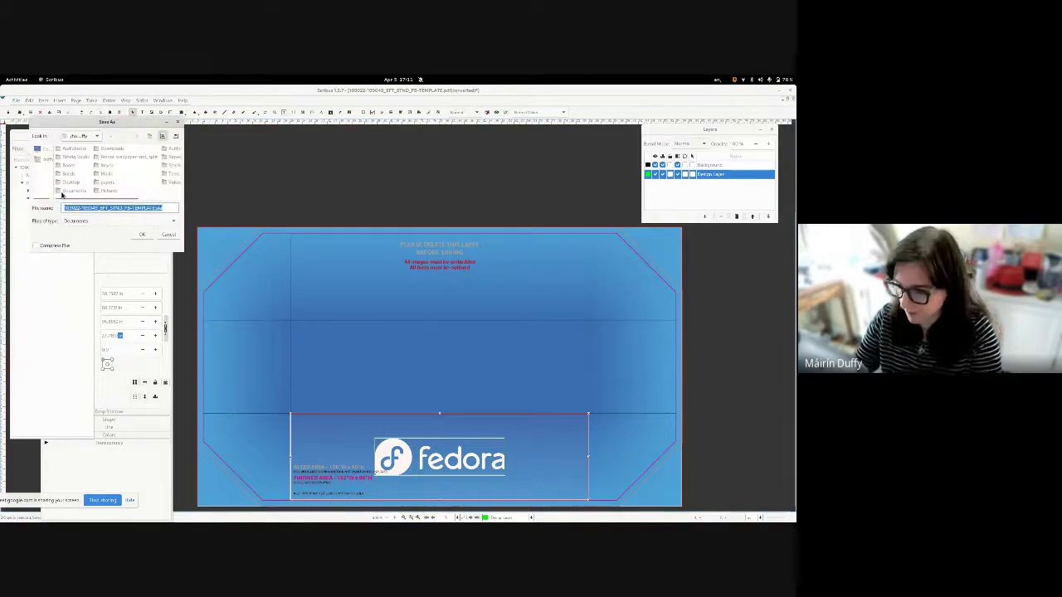
type("8ft-")
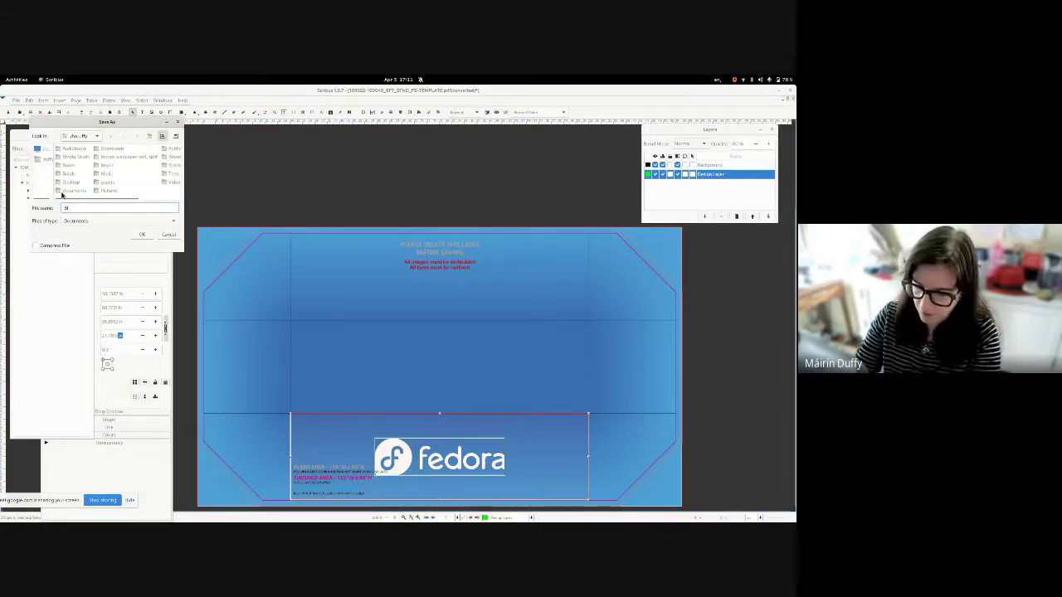
type("fedora")
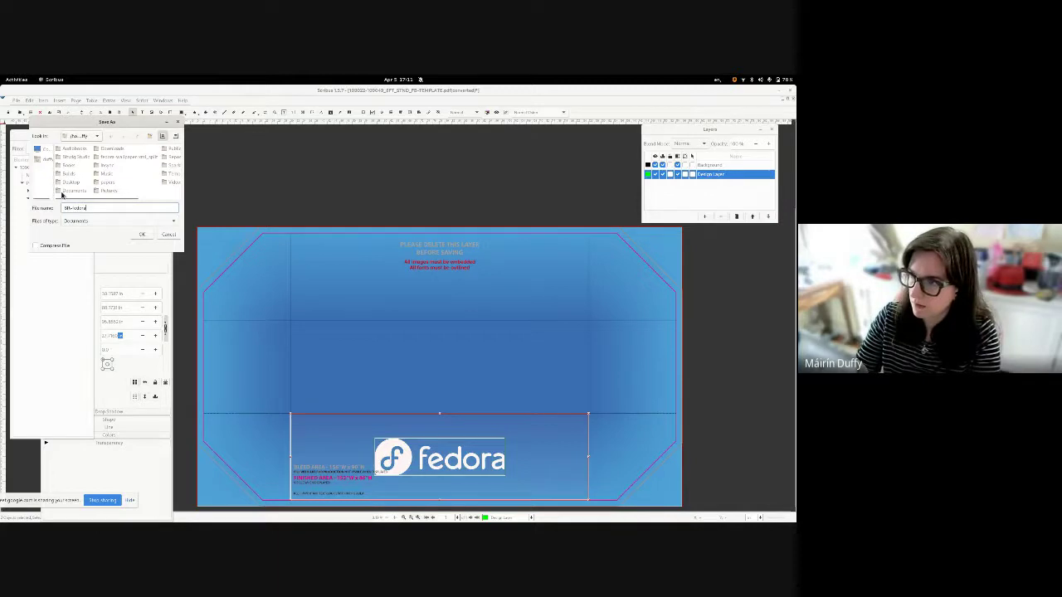
type(".sla")
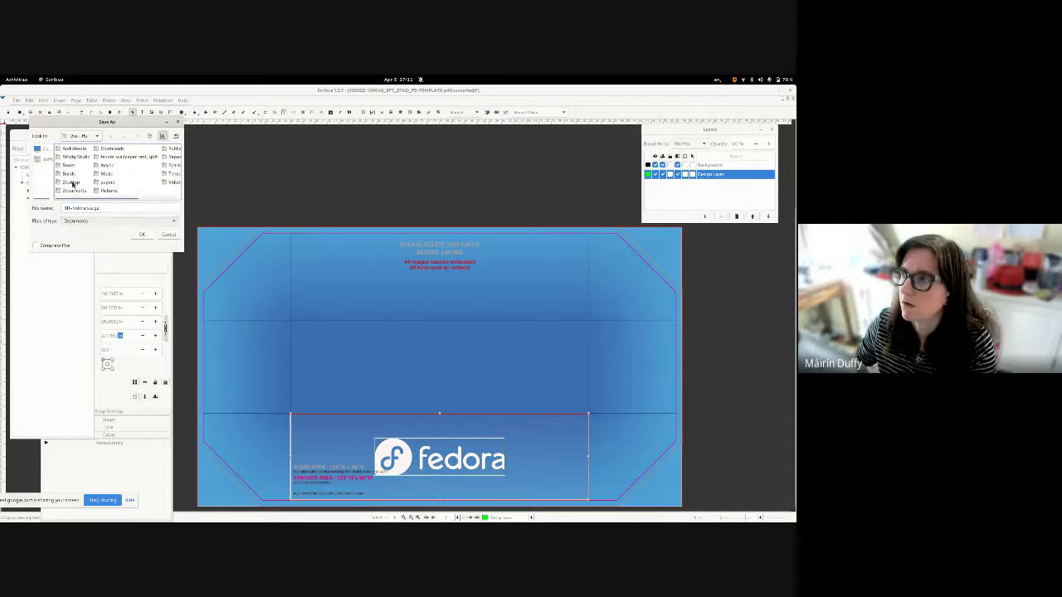
double_click(75, 192)
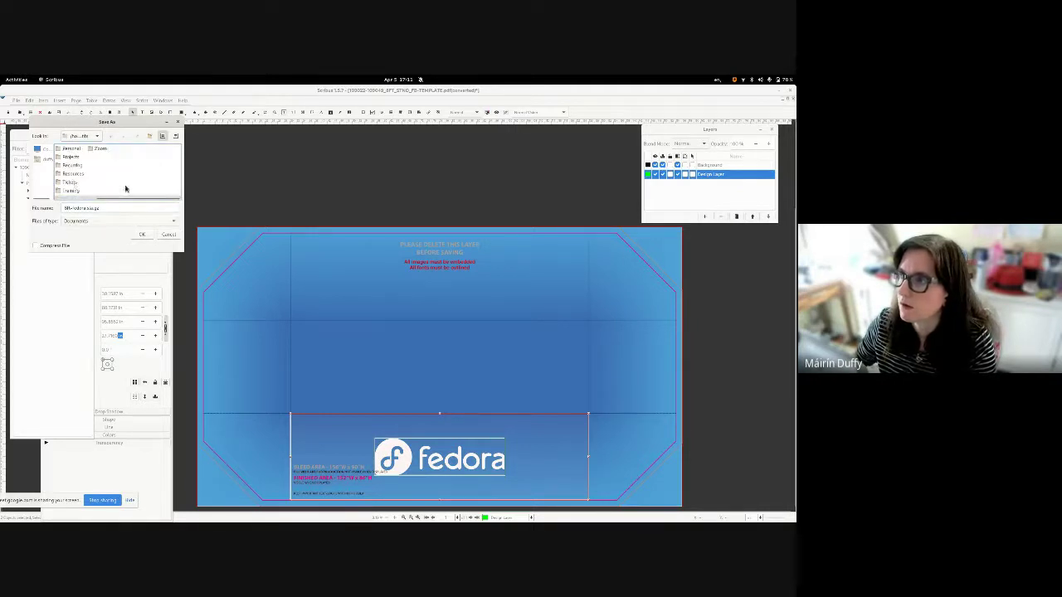
double_click(73, 184)
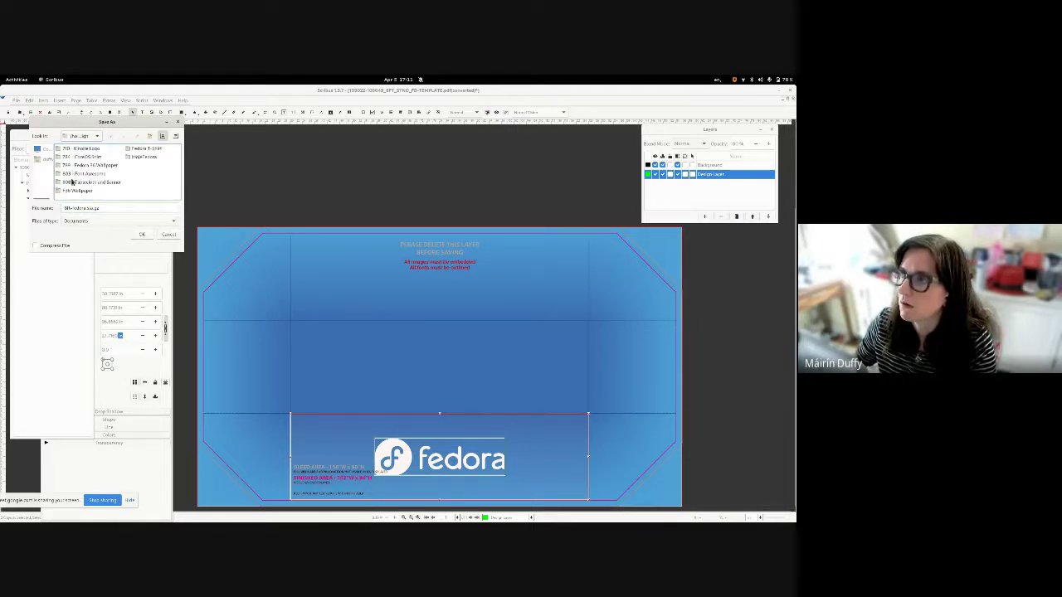
double_click(76, 182)
double_click(86, 150)
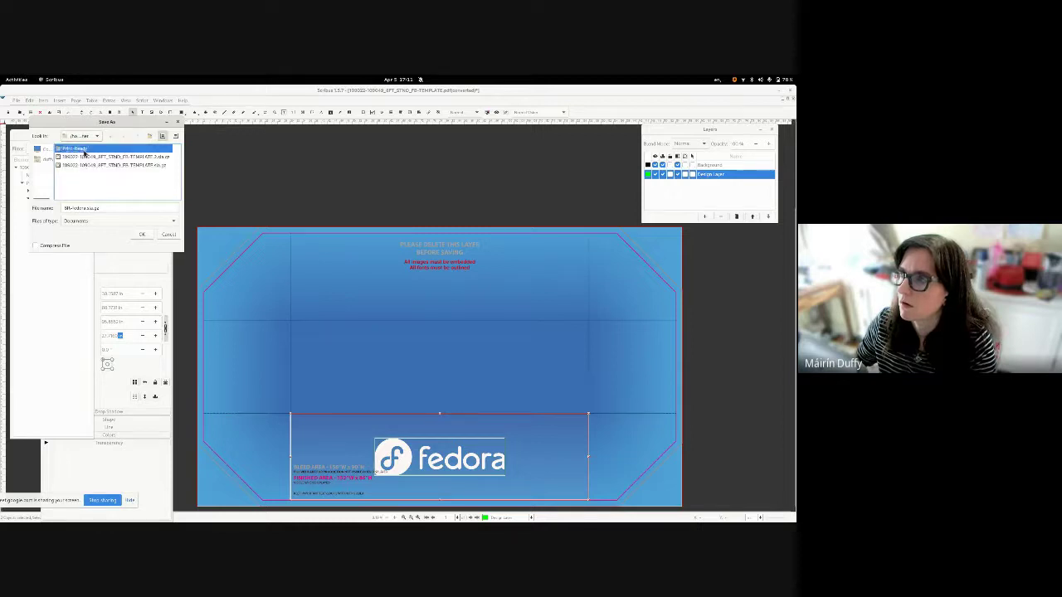
left_click(140, 234)
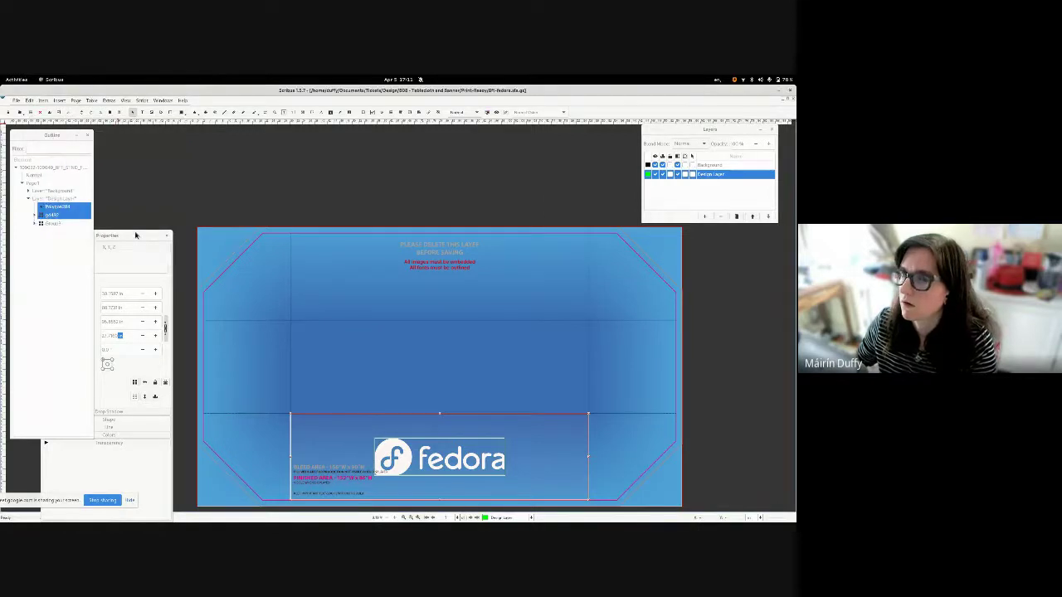
- Nudge the Fedora logo slightly upward within the front panel, keeping it horizontally centered
left_click(319, 209)
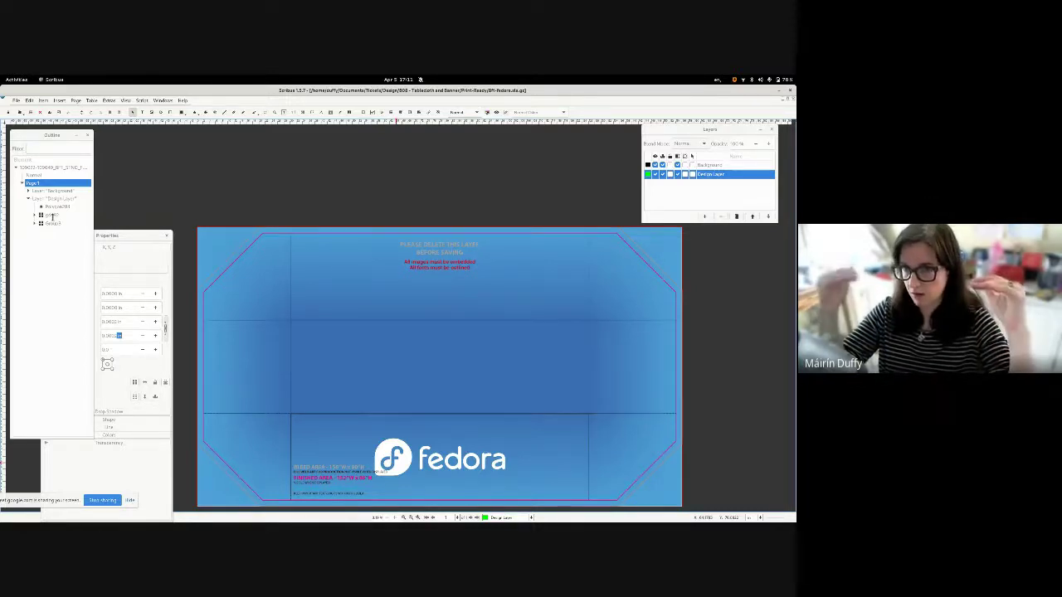
left_click(53, 207)
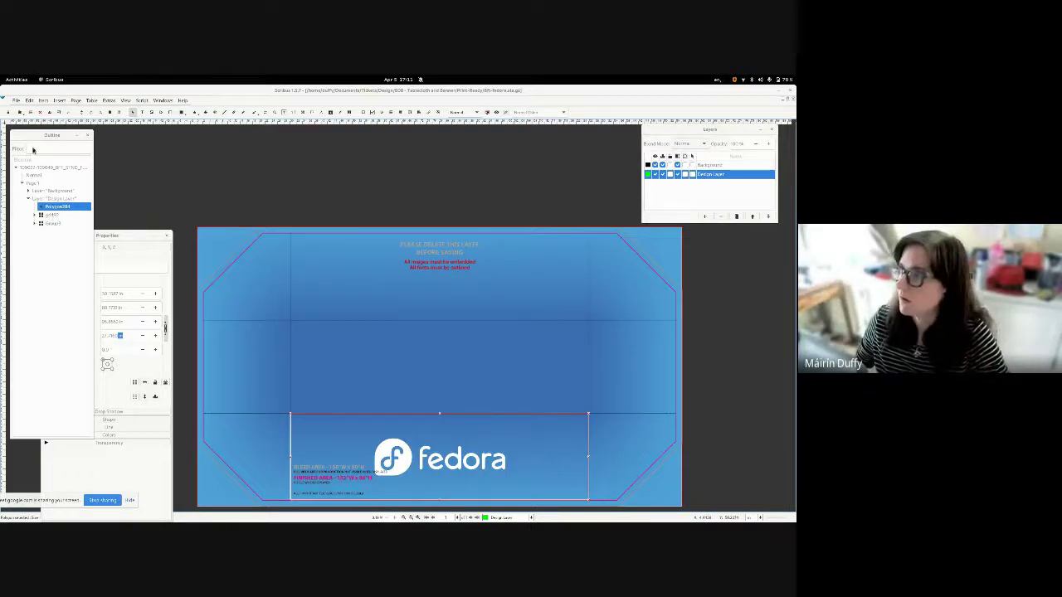
left_click(387, 449)
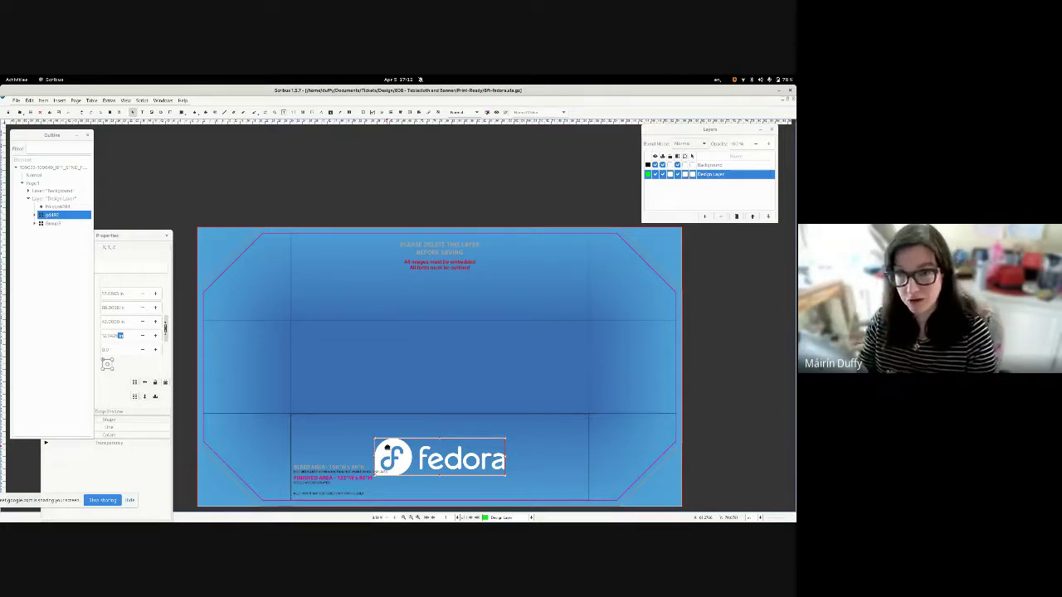
left_click_drag(387, 448, 388, 444)
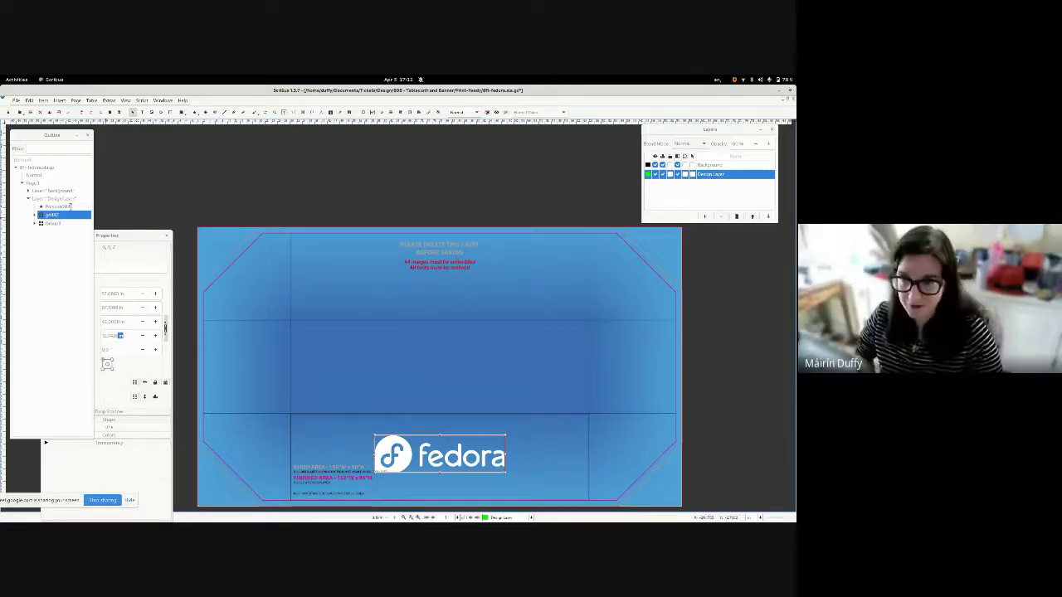
- Delete the guide rectangle from the front panel on the Design Layer
left_click(71, 207)
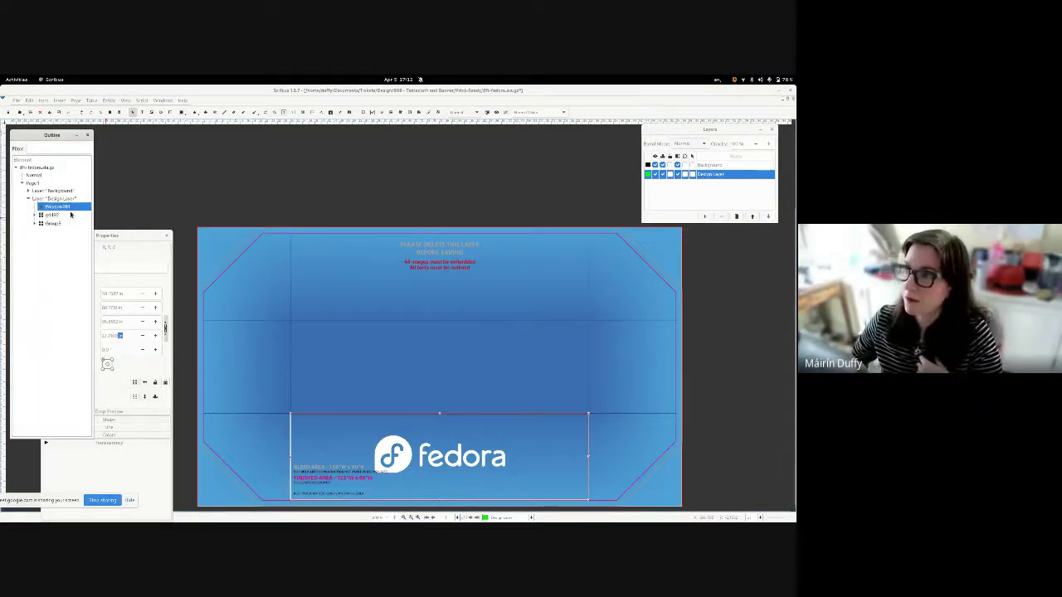
right_click(71, 208)
mouse_move(135, 269)
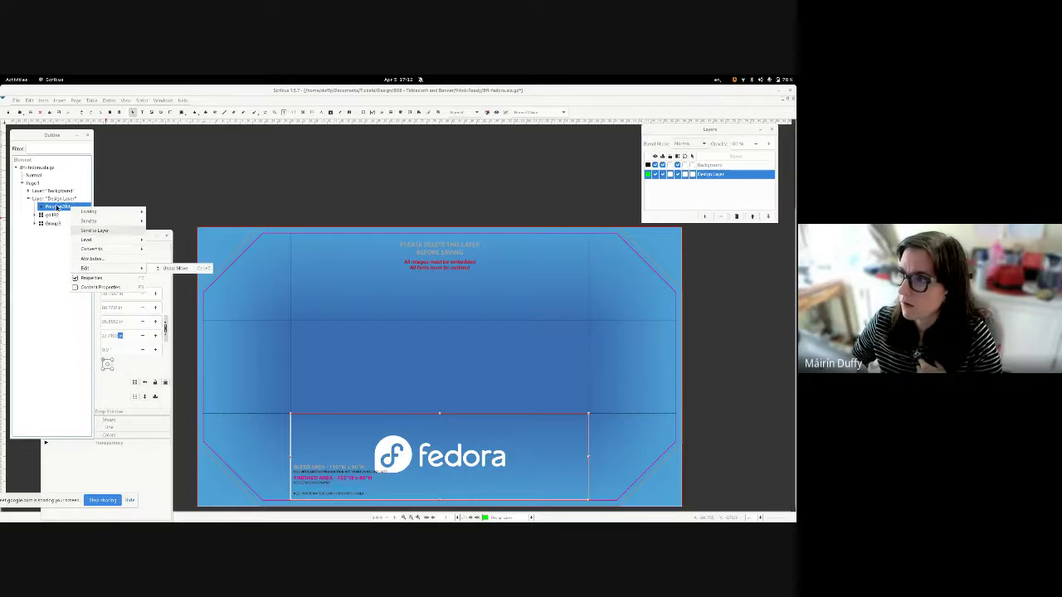
left_click(57, 208)
right_click(57, 208)
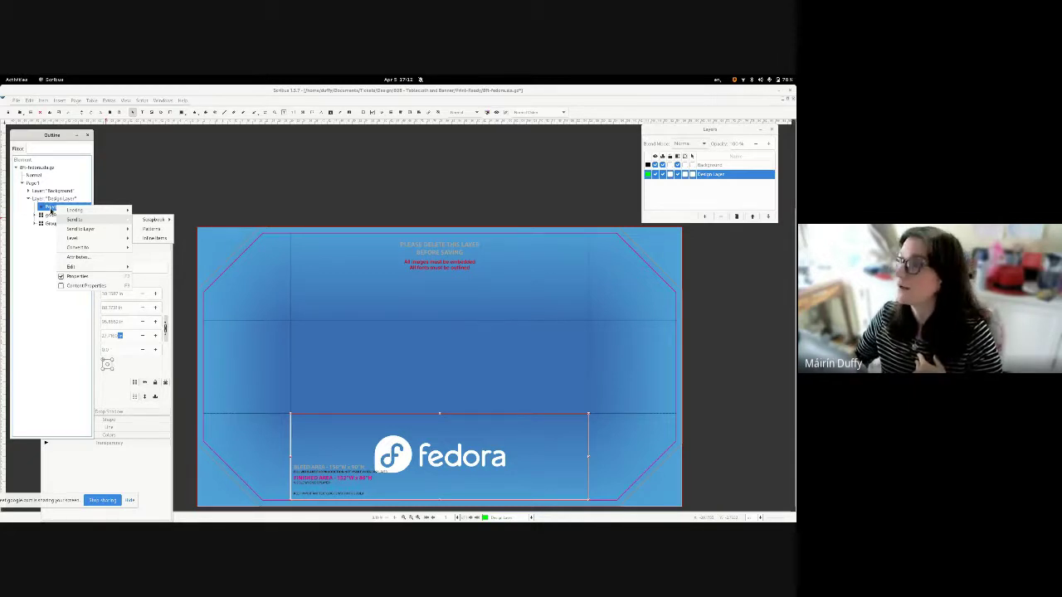
left_click(50, 210)
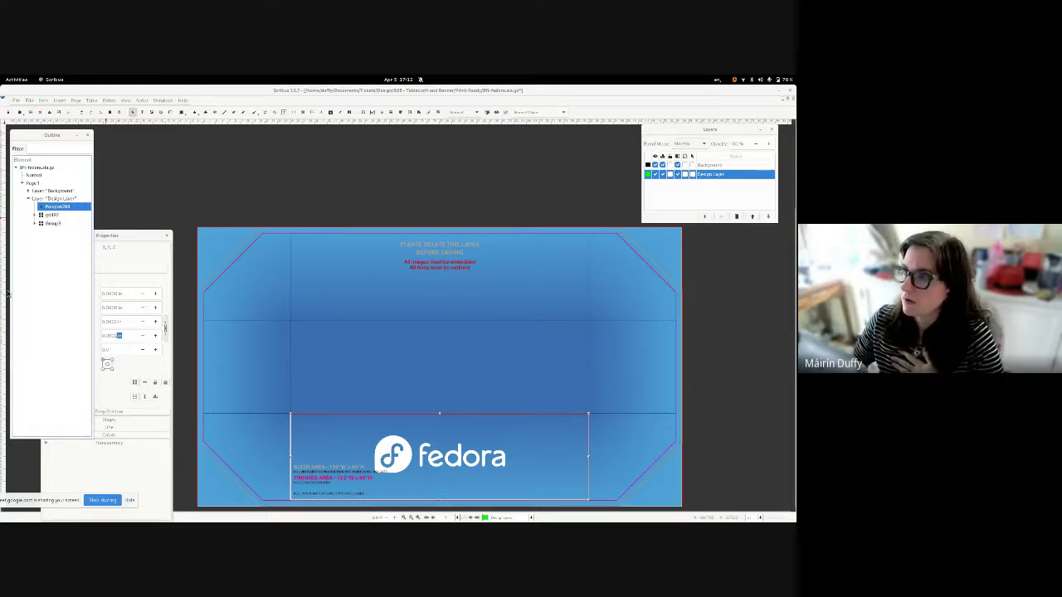
left_click(28, 341)
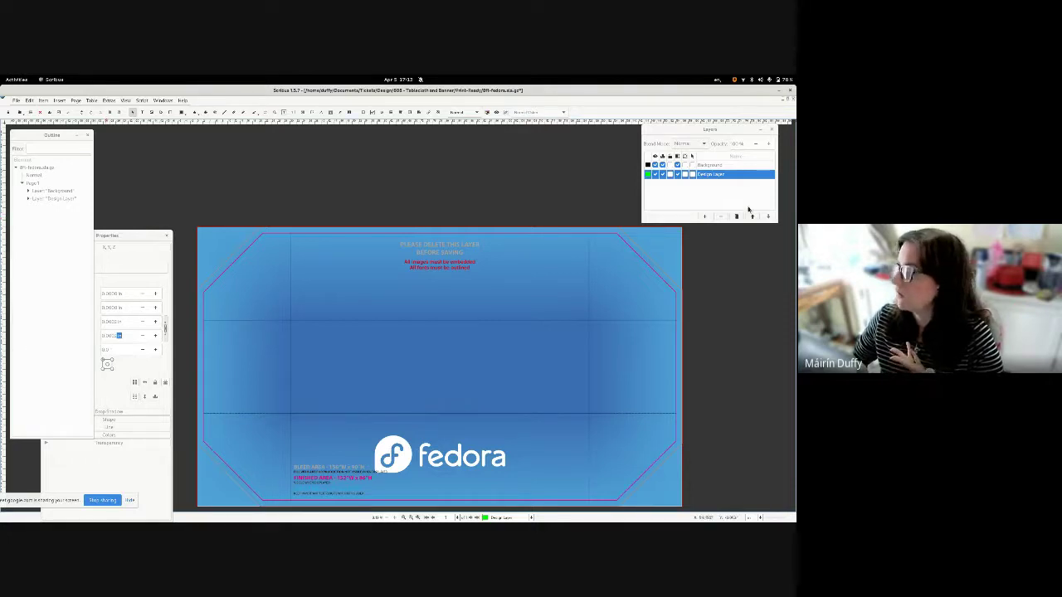
- Lower the Background layer beneath the Design Layer so the artwork covers the template, waiting while Scribus stops responding
left_click(723, 165)
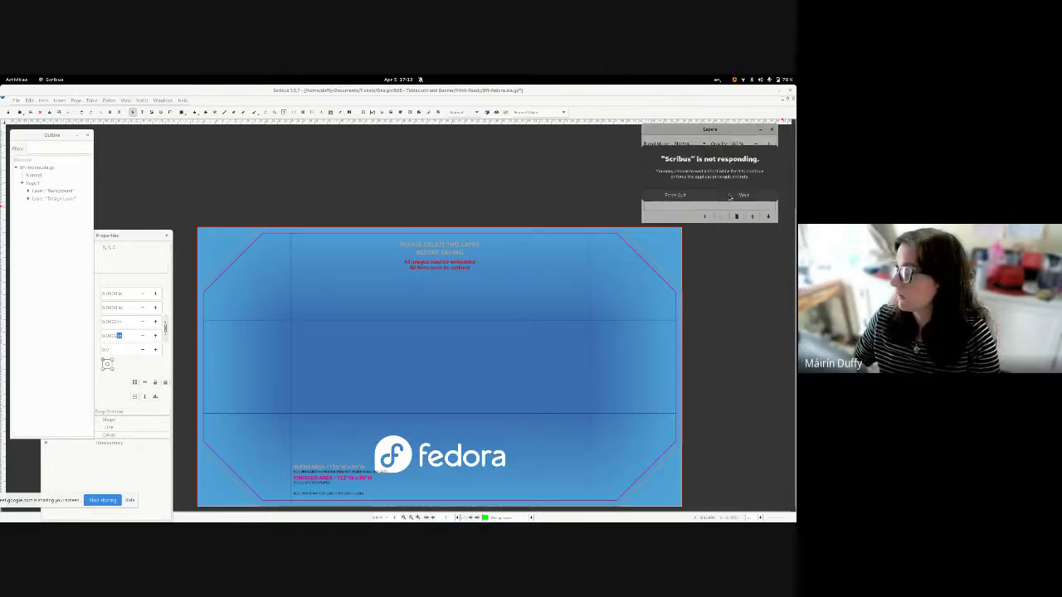
left_click(733, 199)
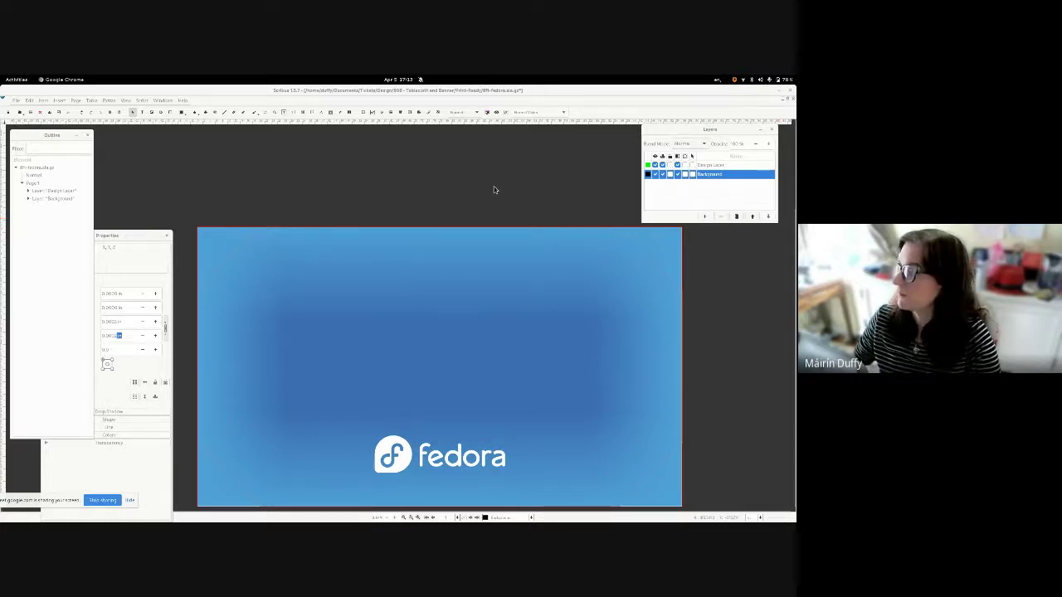
left_click(473, 96)
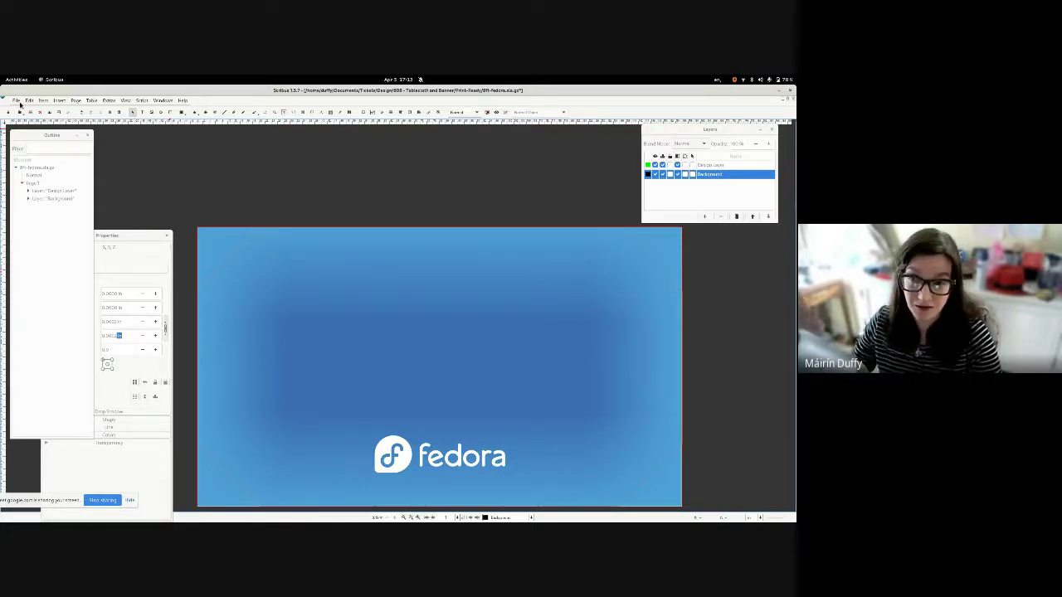
- Open the enlarged Colors and Fills list and delete the imported FromSVG#ffffff color, replacing it with White
left_click(16, 100)
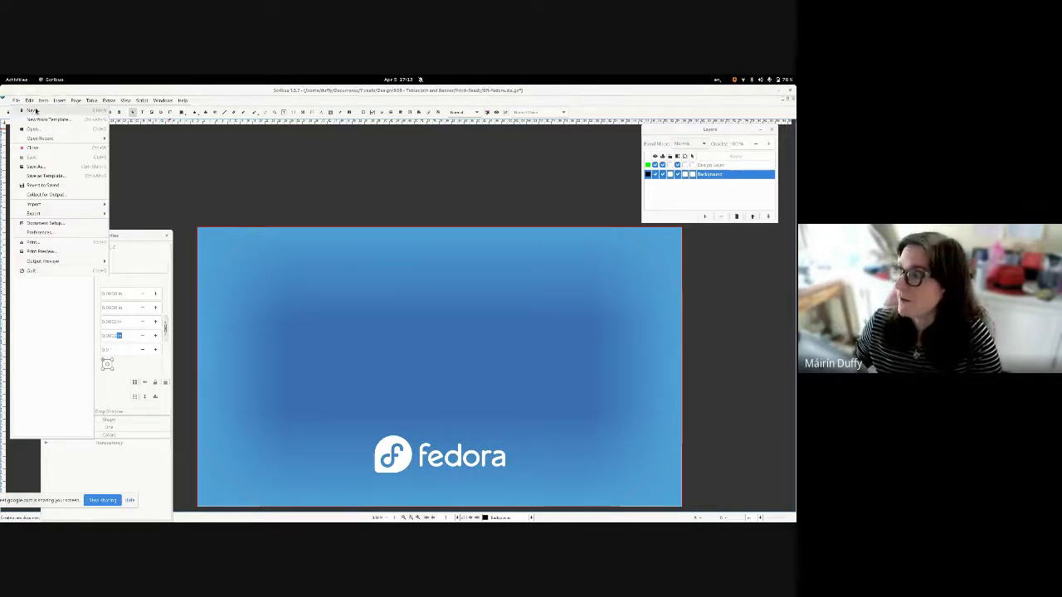
mouse_move(29, 100)
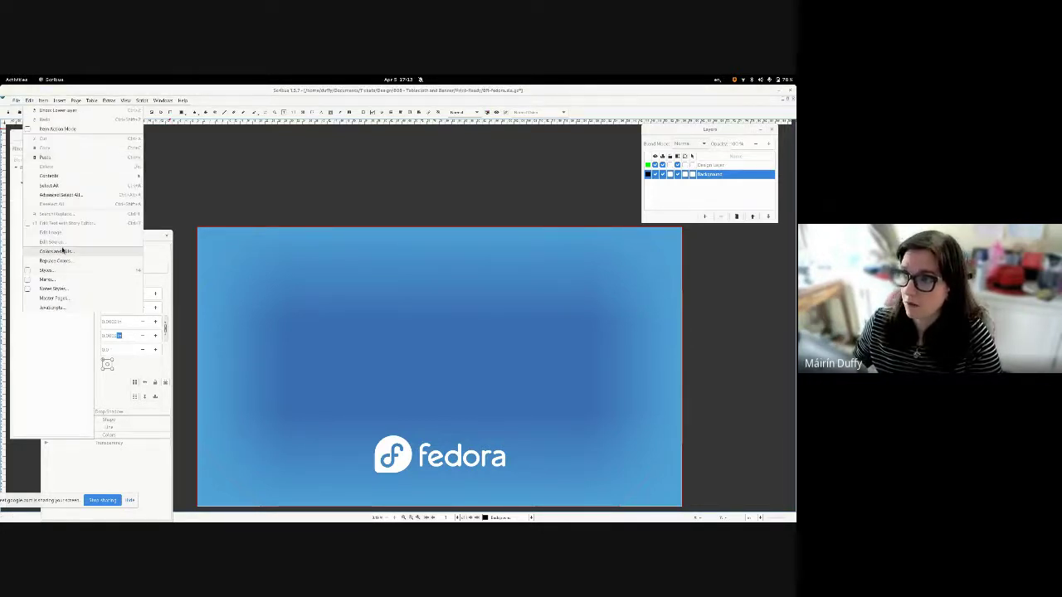
left_click(58, 252)
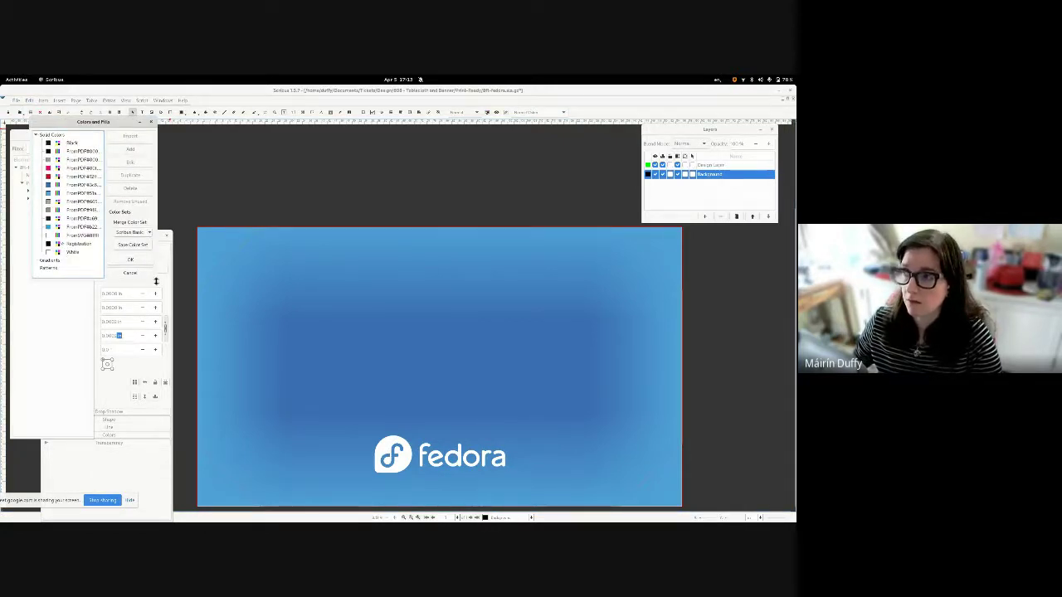
left_click_drag(156, 282, 205, 433)
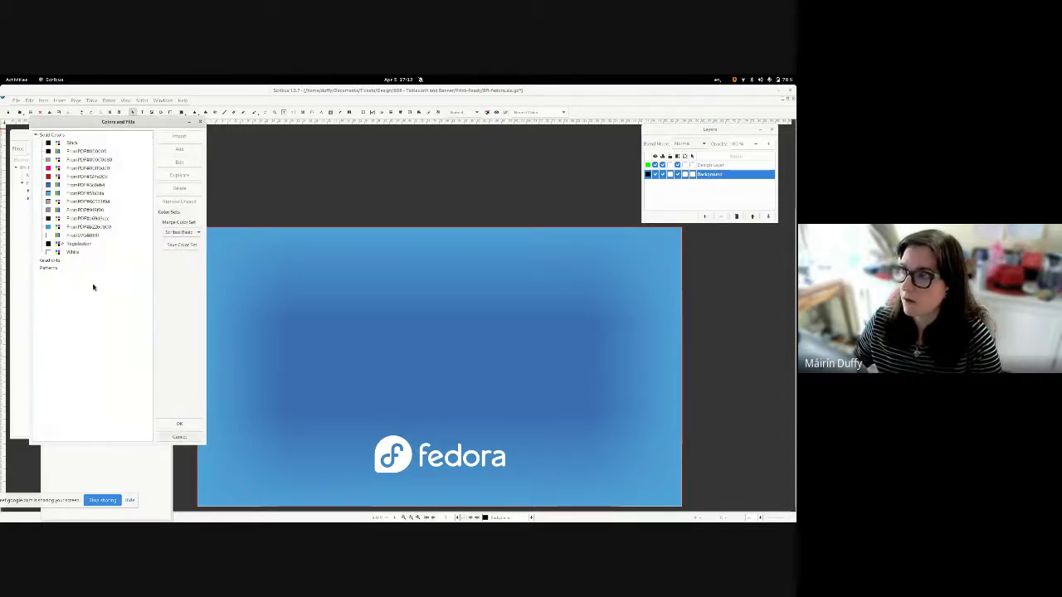
left_click(89, 237)
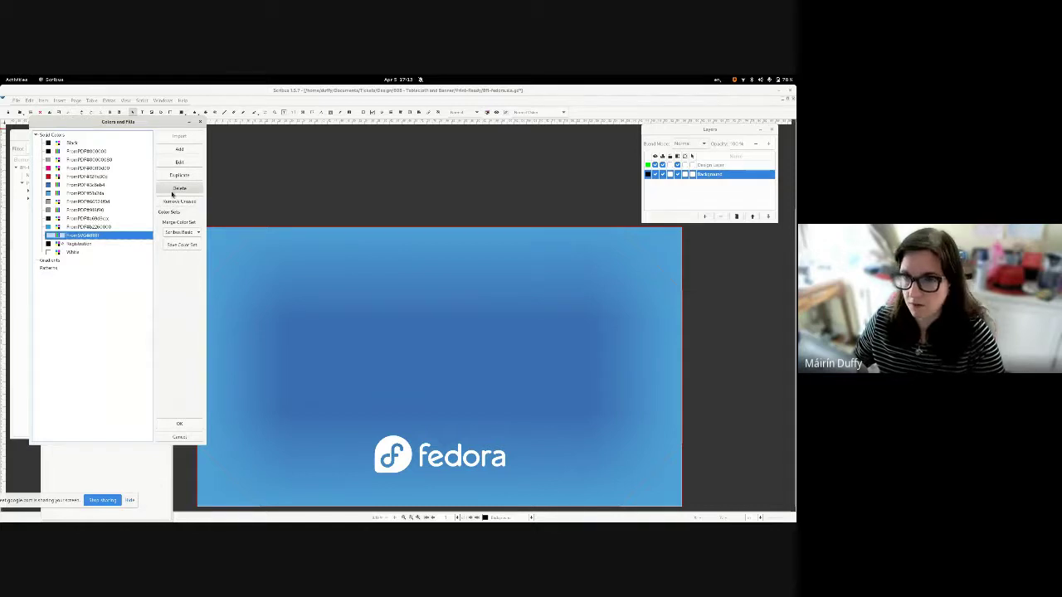
left_click(172, 191)
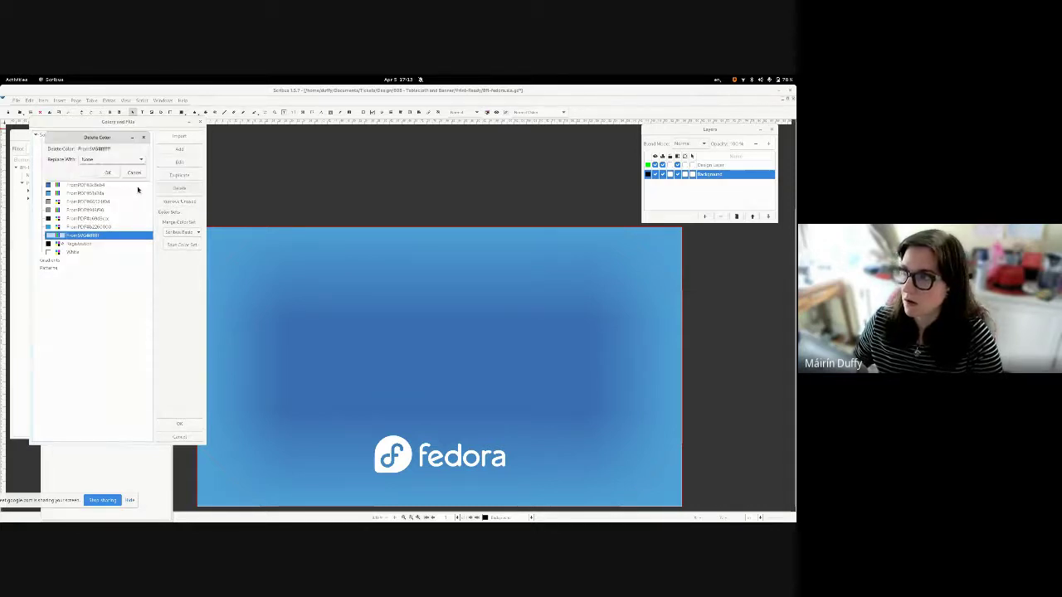
left_click(112, 159)
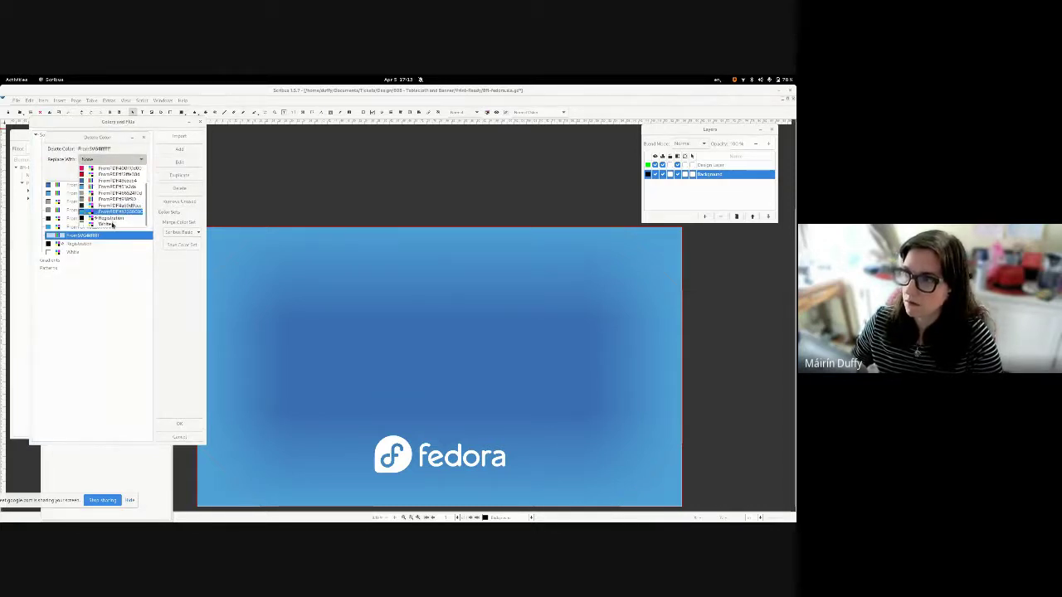
left_click(113, 221)
left_click(114, 174)
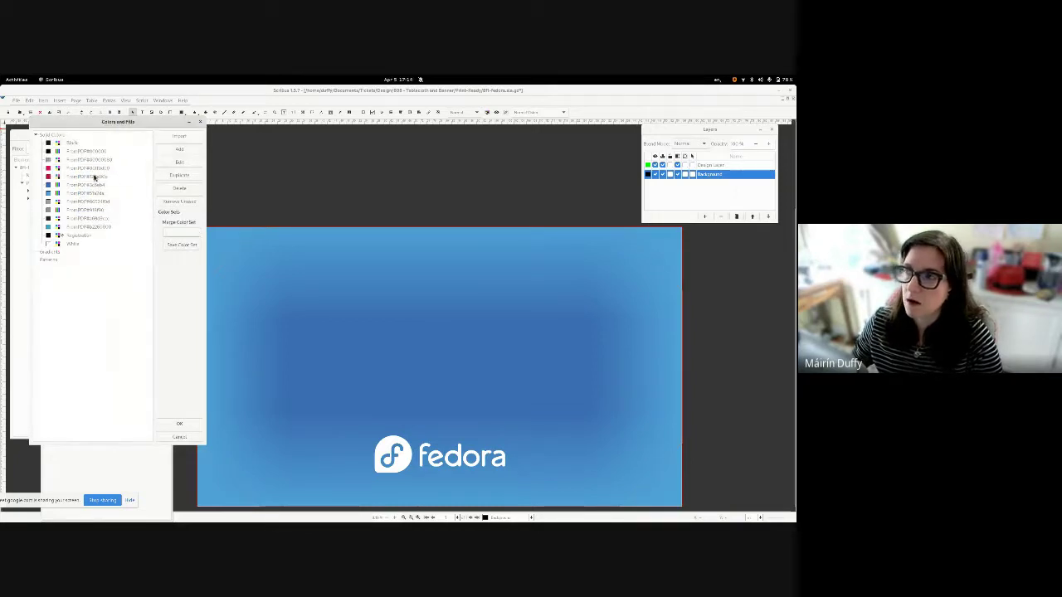
- Delete the imported FromPDF#000000 black from the document's color list
left_click_drag(88, 123, 118, 156)
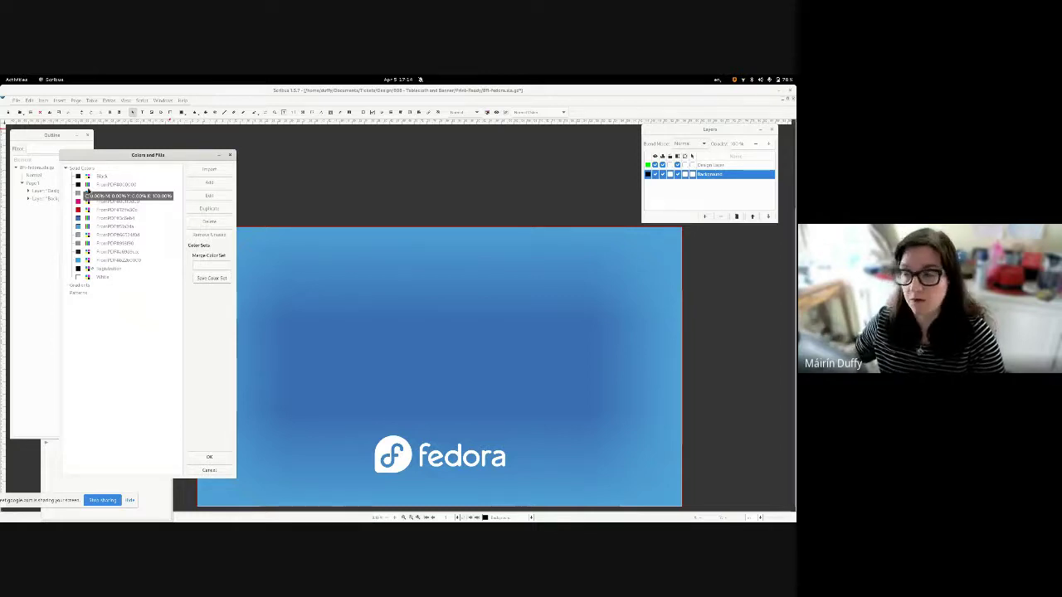
left_click(100, 186)
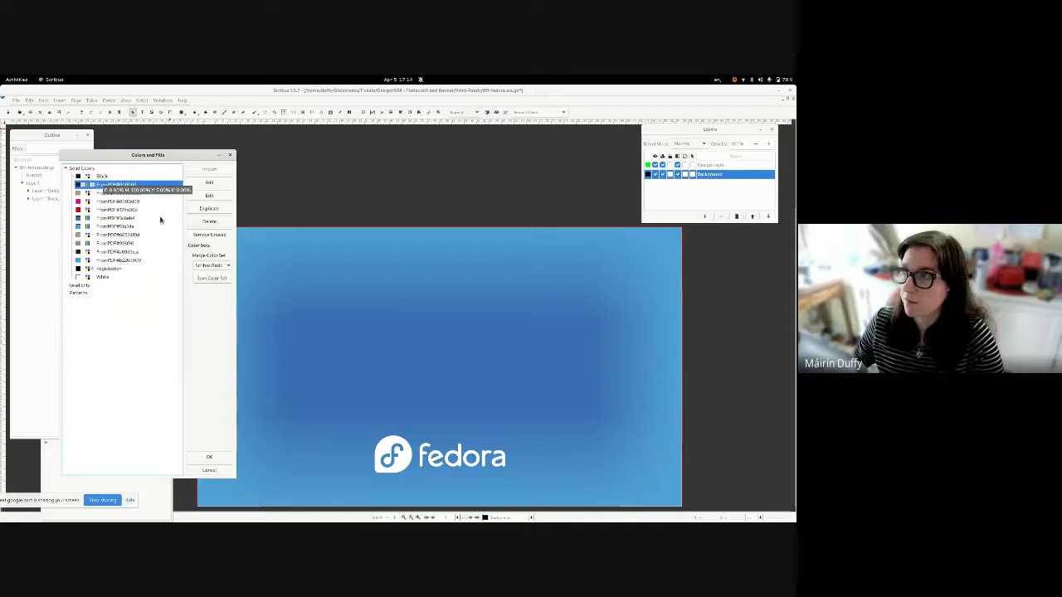
left_click(193, 222)
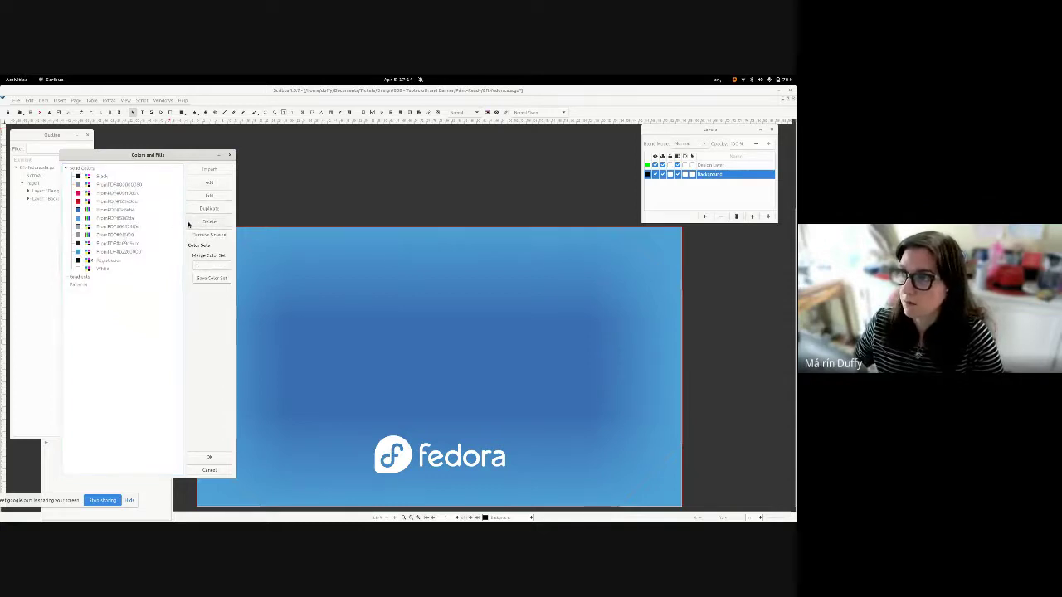
- Try to remove all unused colors from the document's color list
left_click(122, 286)
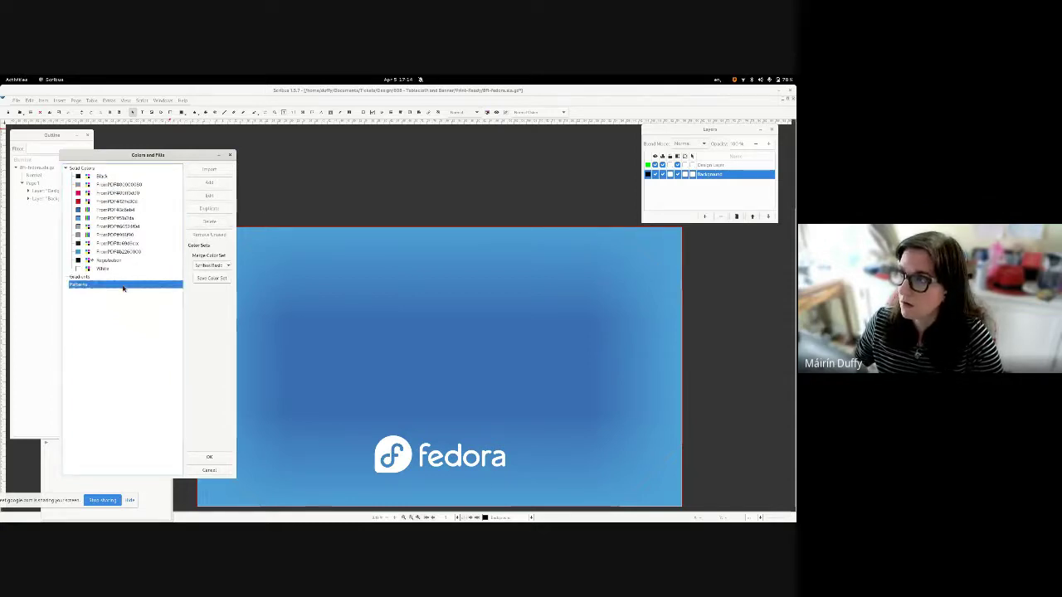
left_click(149, 243)
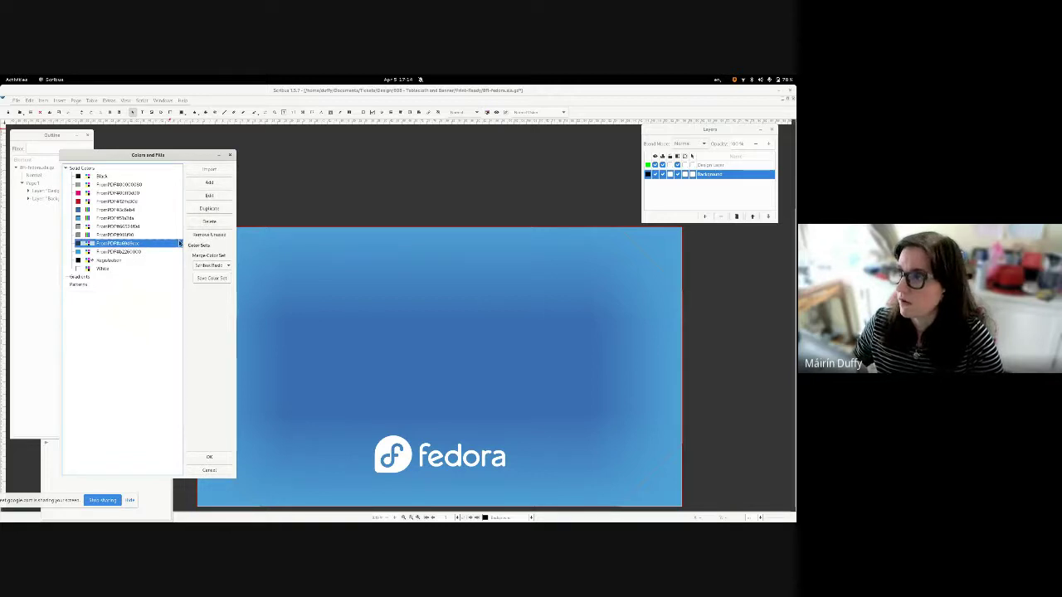
left_click(209, 234)
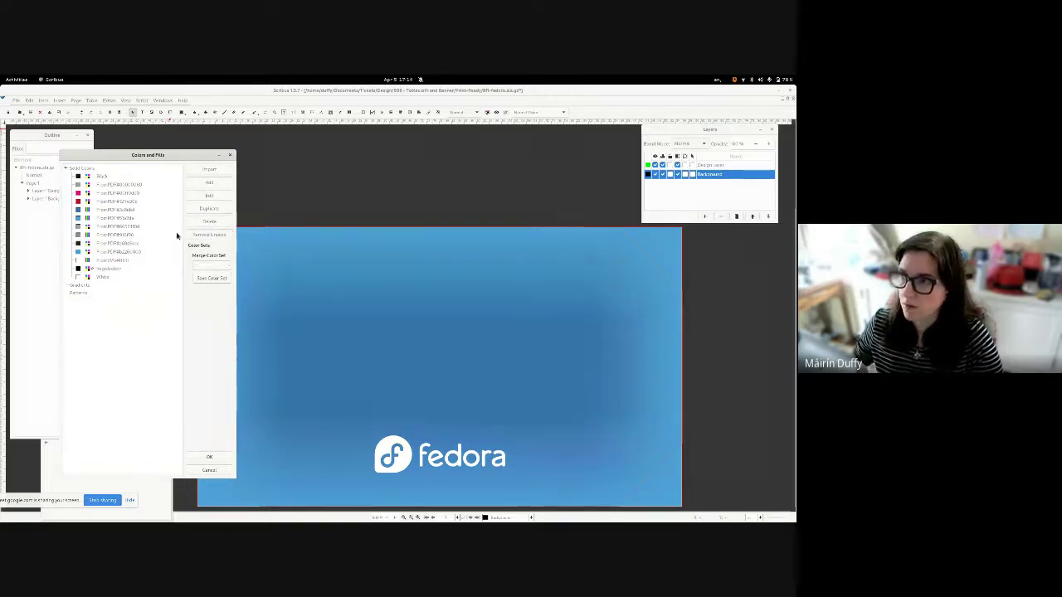
- Delete the restored FromSVG#ffffff swatch, choosing a replacement color for it
left_click(133, 260)
left_click(209, 221)
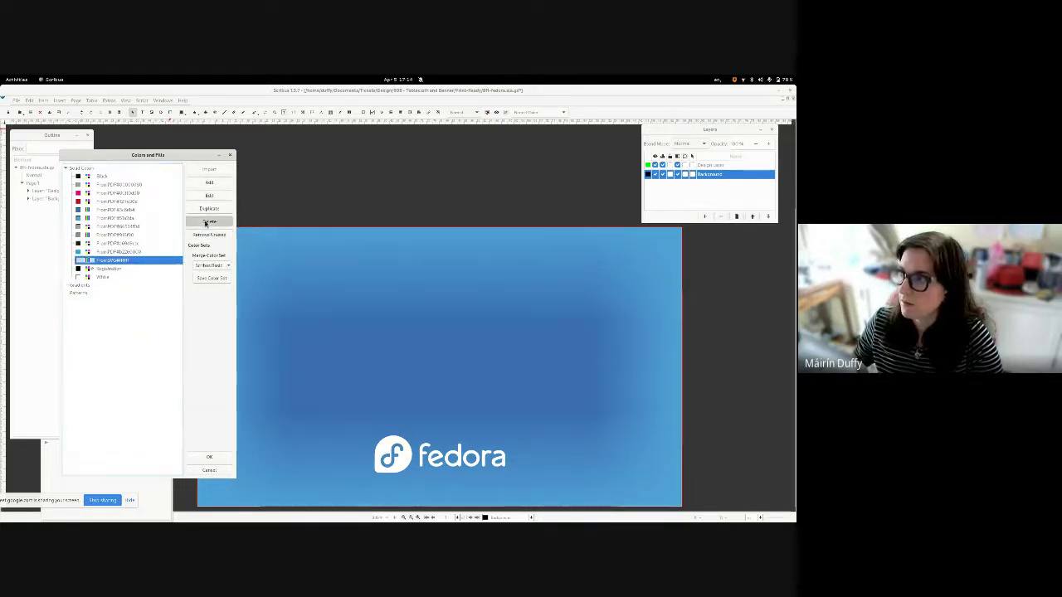
left_click(97, 144)
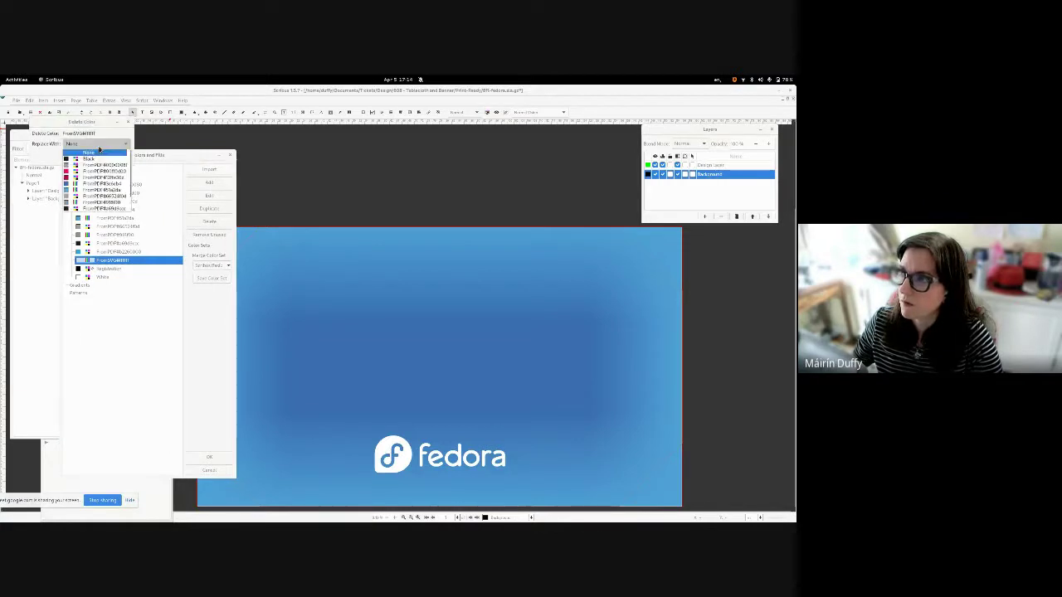
left_click(88, 196)
left_click(92, 159)
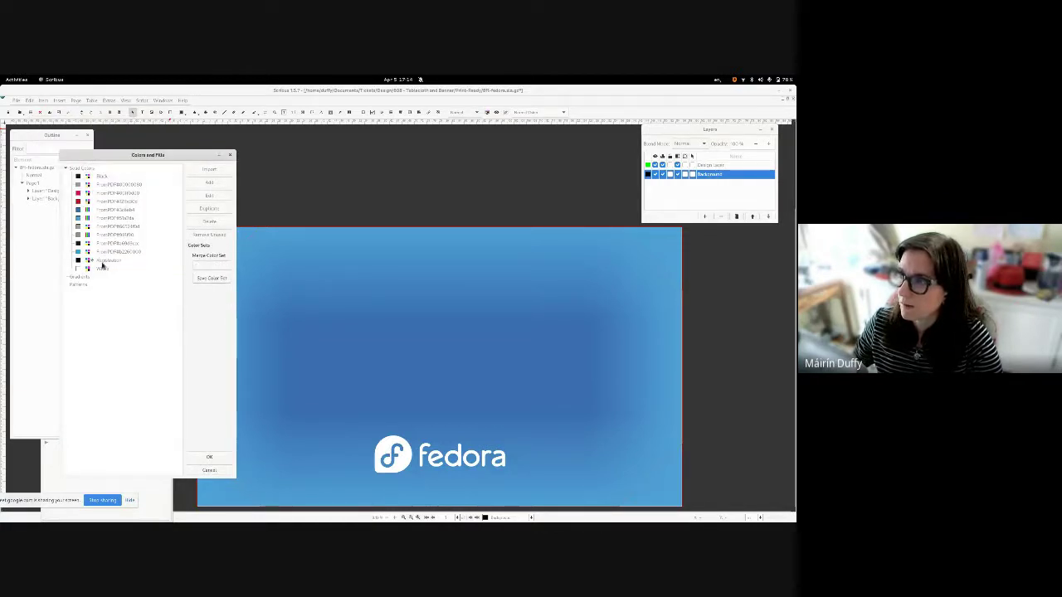
- Edit the imported darker blue PDF color, switching its color model to CMYK and naming it Dark Fedora Blue
left_click(115, 251)
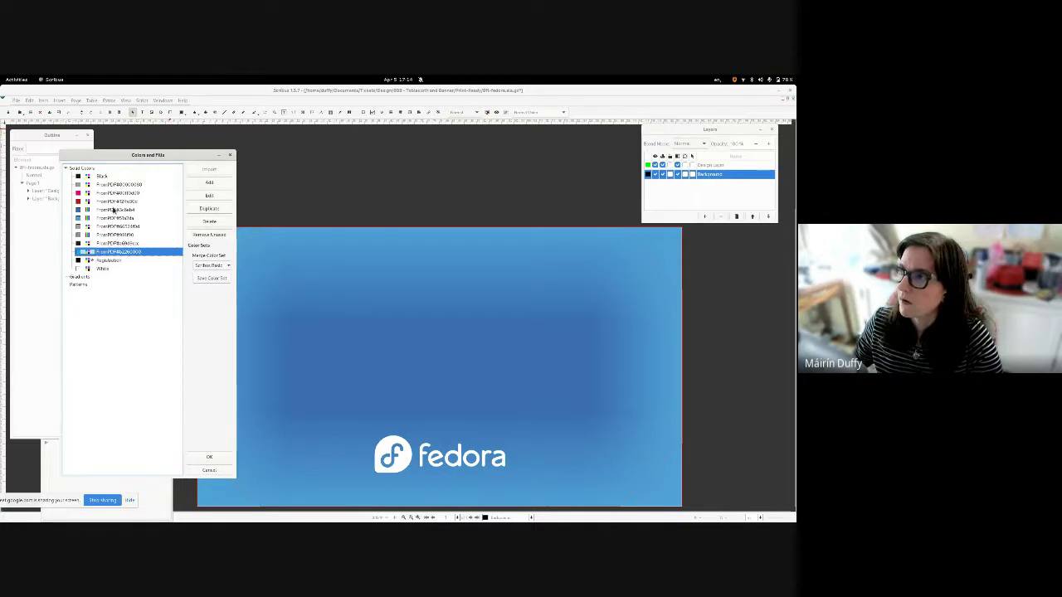
left_click(116, 210)
left_click(117, 217)
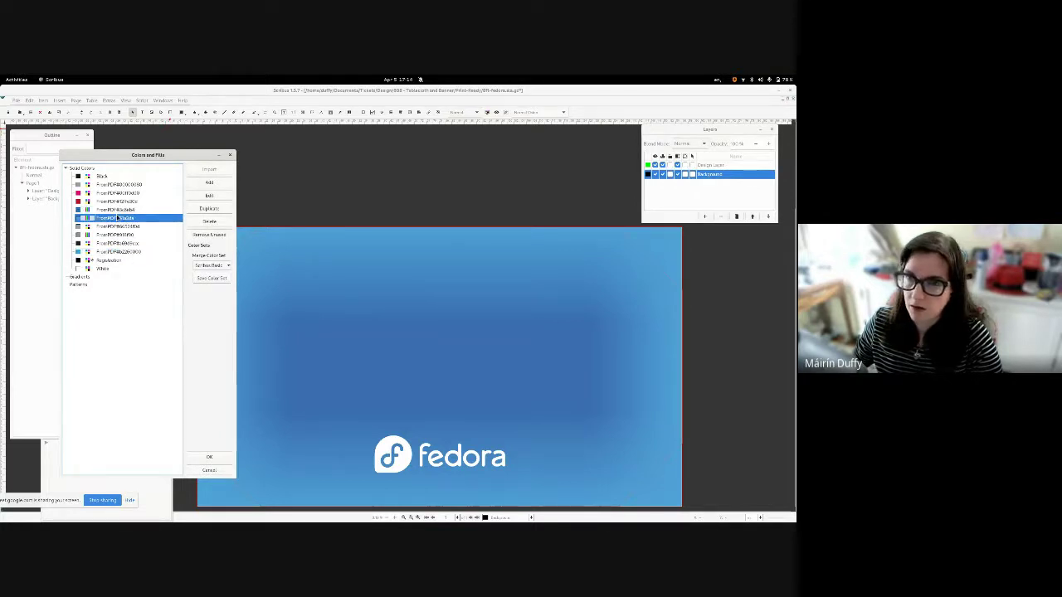
key("Up")
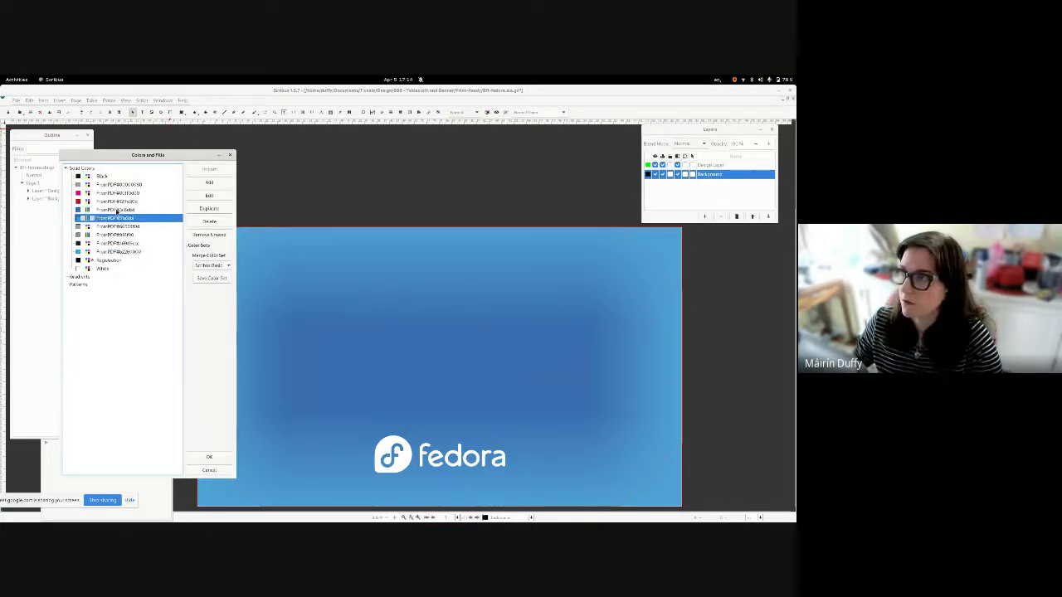
left_click(208, 195)
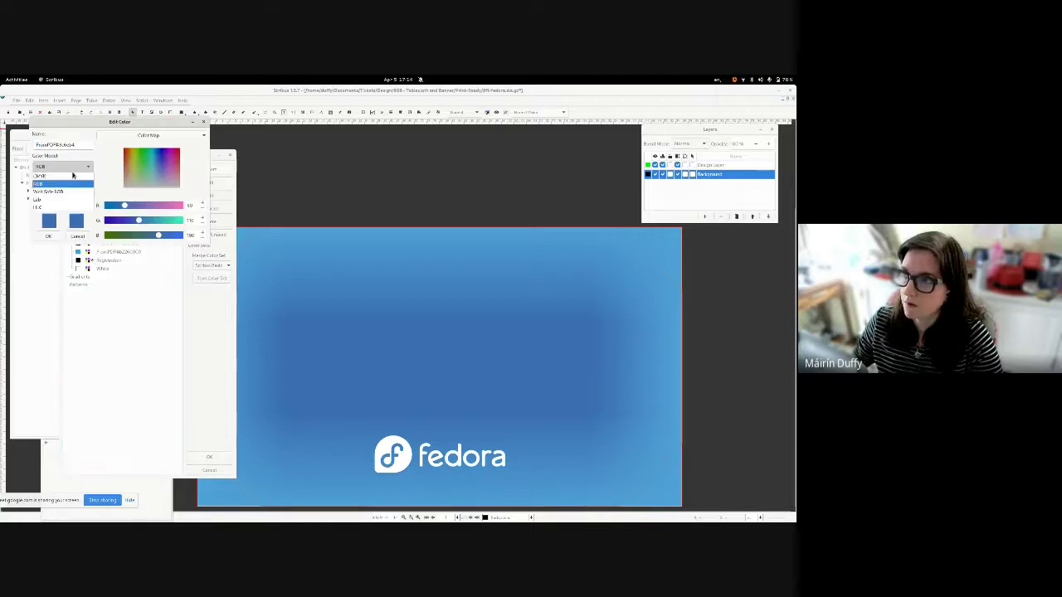
left_click(60, 143)
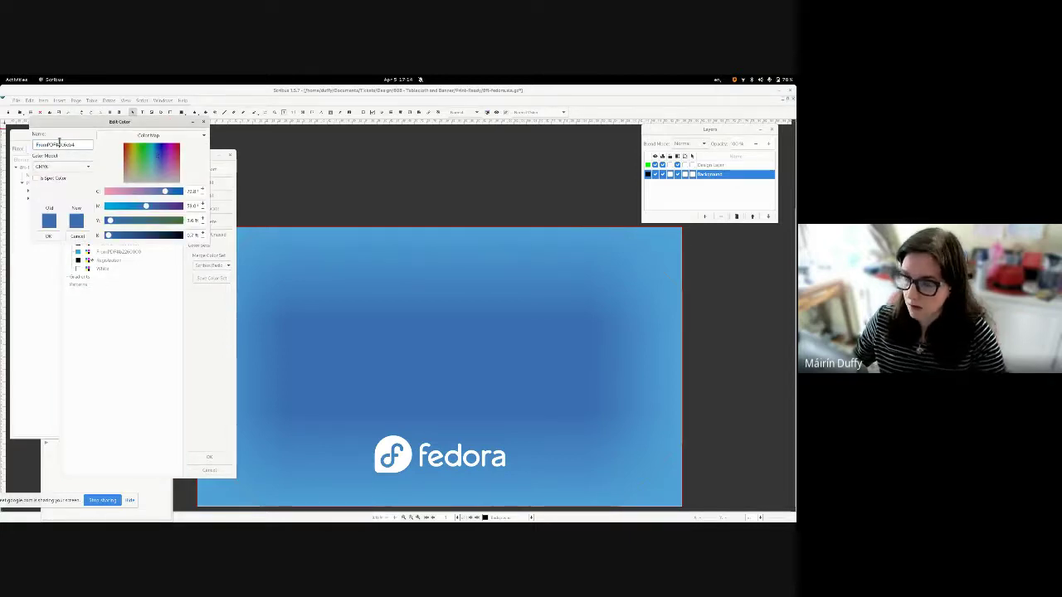
key("ctrl+a")
type("Dark Fedora Blue")
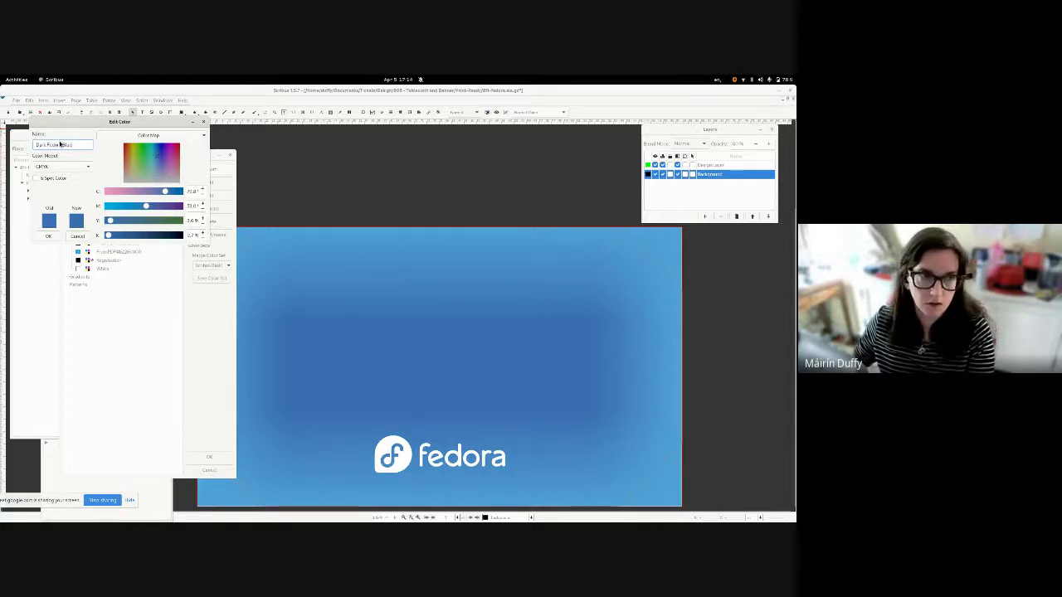
- Set Dark Fedora Blue to 100% cyan, 46% magenta and 0% yellow, and accept the edited color
key("super")
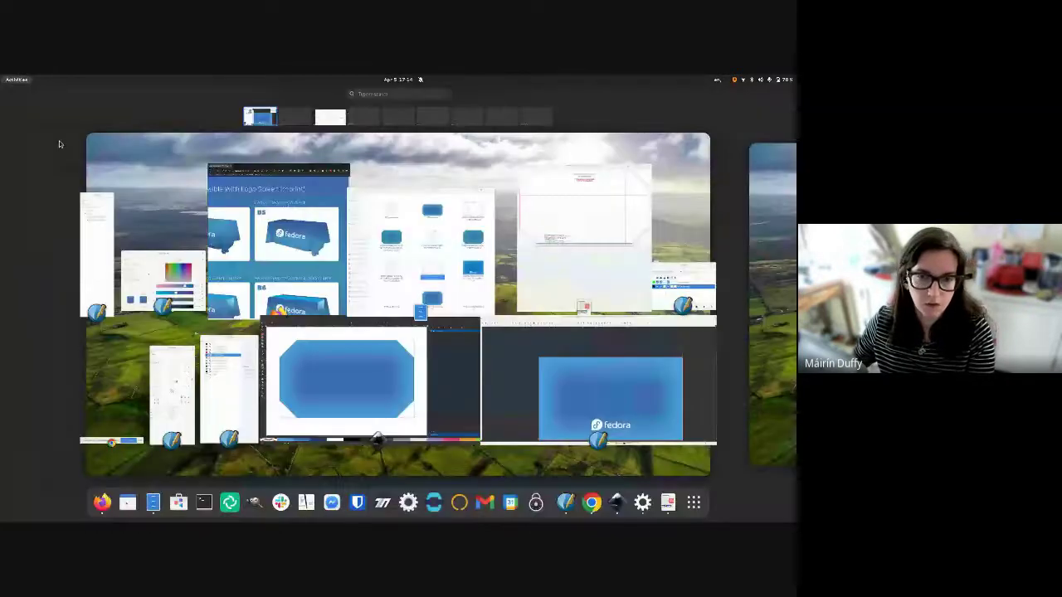
key("super")
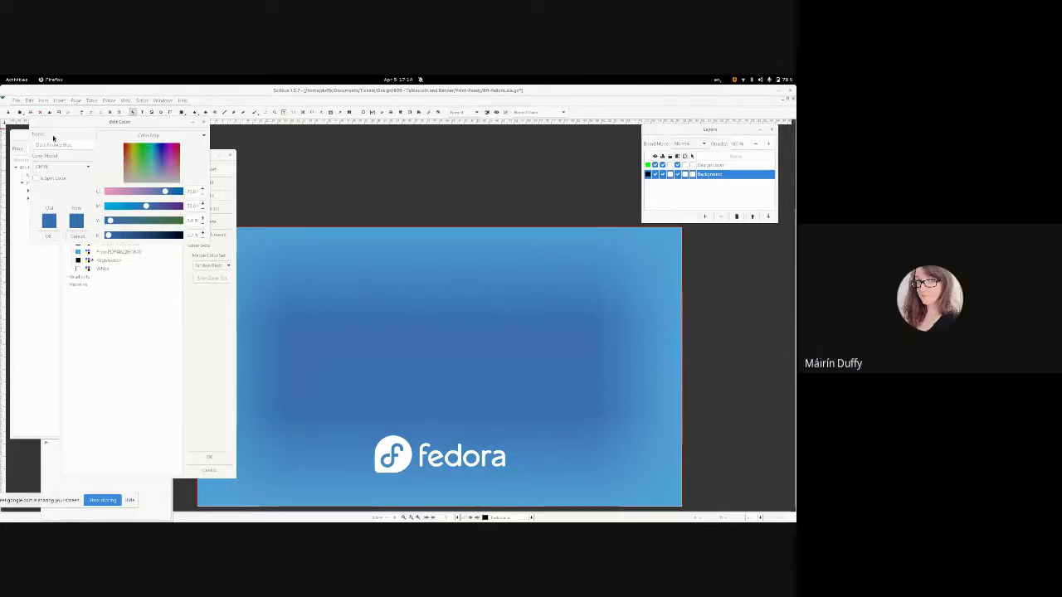
left_click(191, 191)
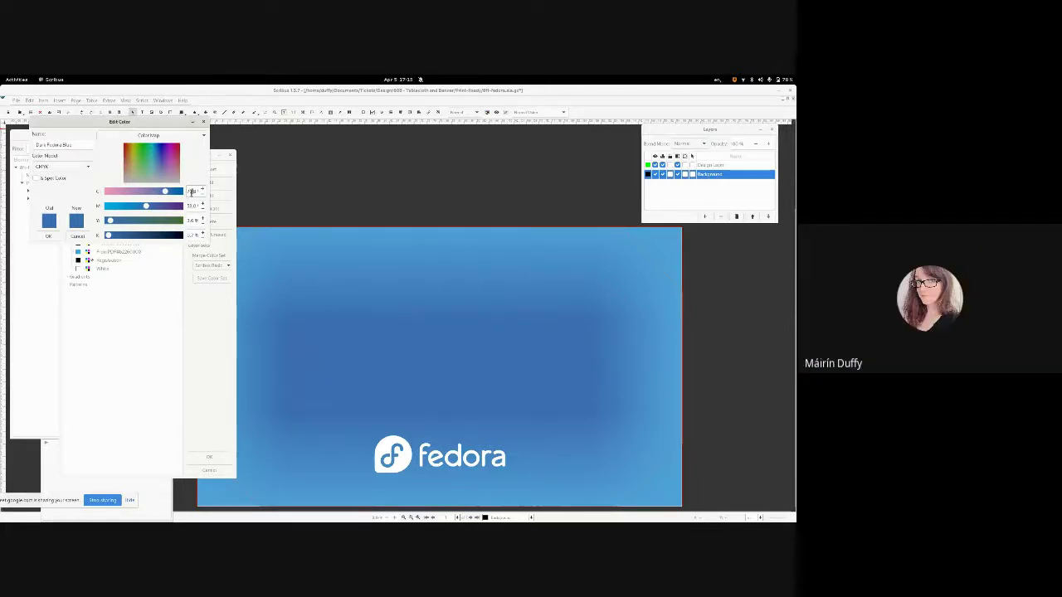
double_click(192, 193)
type("100")
key("Tab")
type("46")
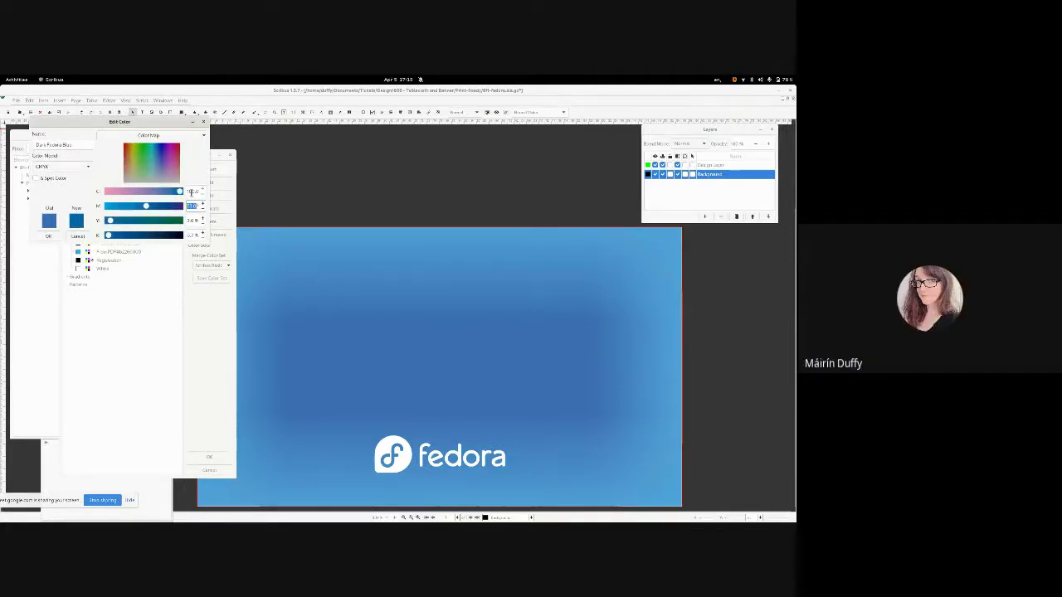
key("Tab")
type("0")
key("Tab")
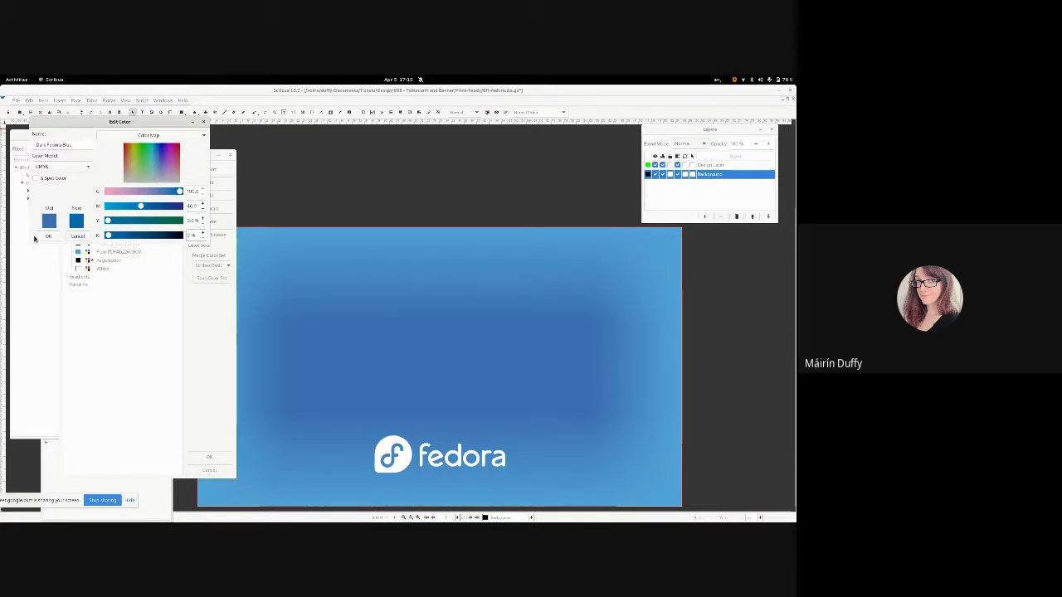
left_click(46, 237)
- Edit the imported lighter RGB blue, naming it New Fedora Blue and switching its color model to CMYK
left_click(120, 193)
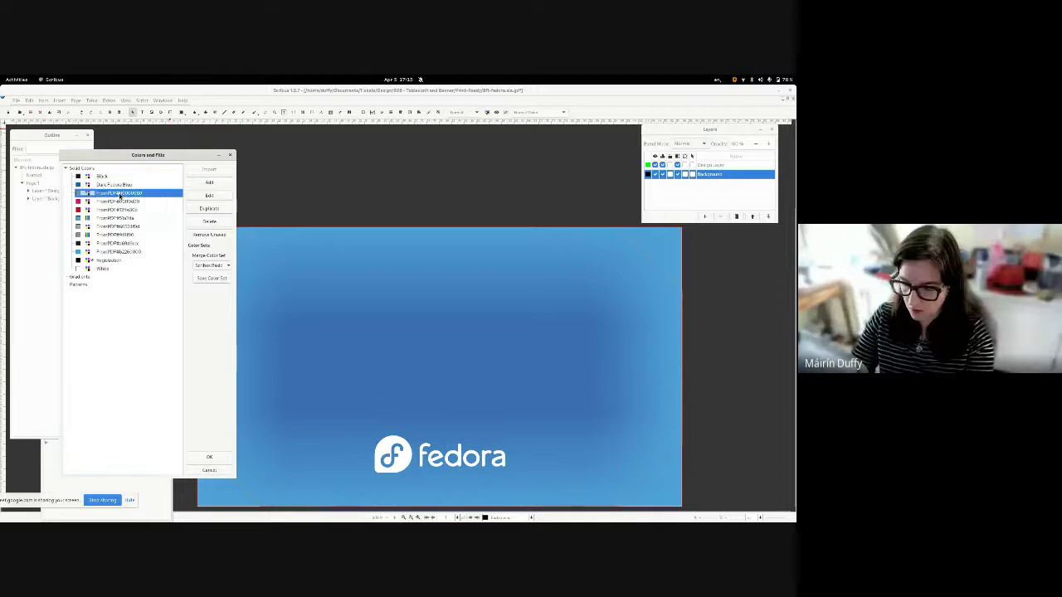
left_click(111, 217)
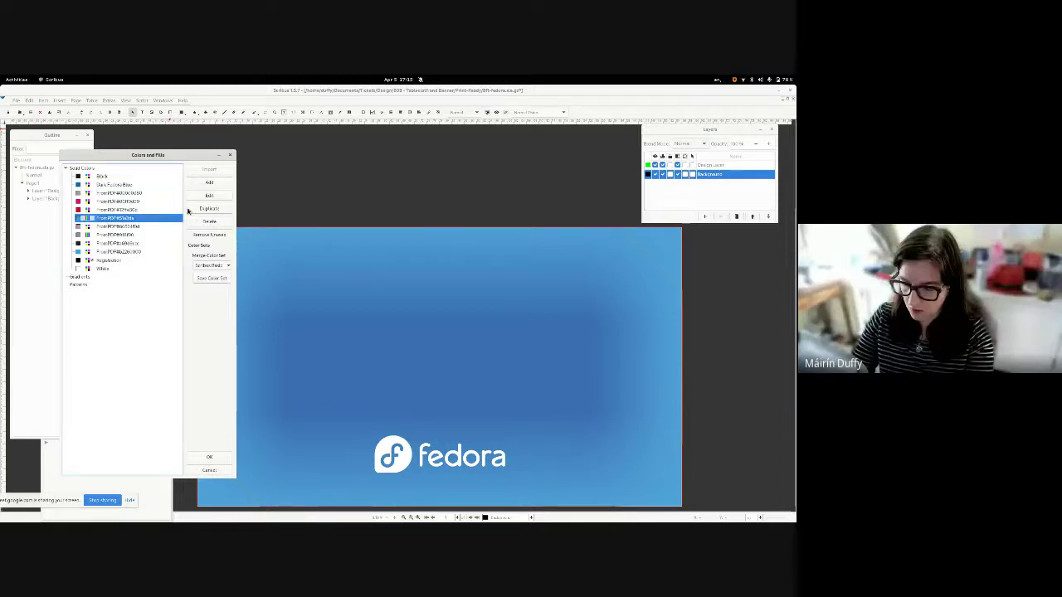
left_click(209, 196)
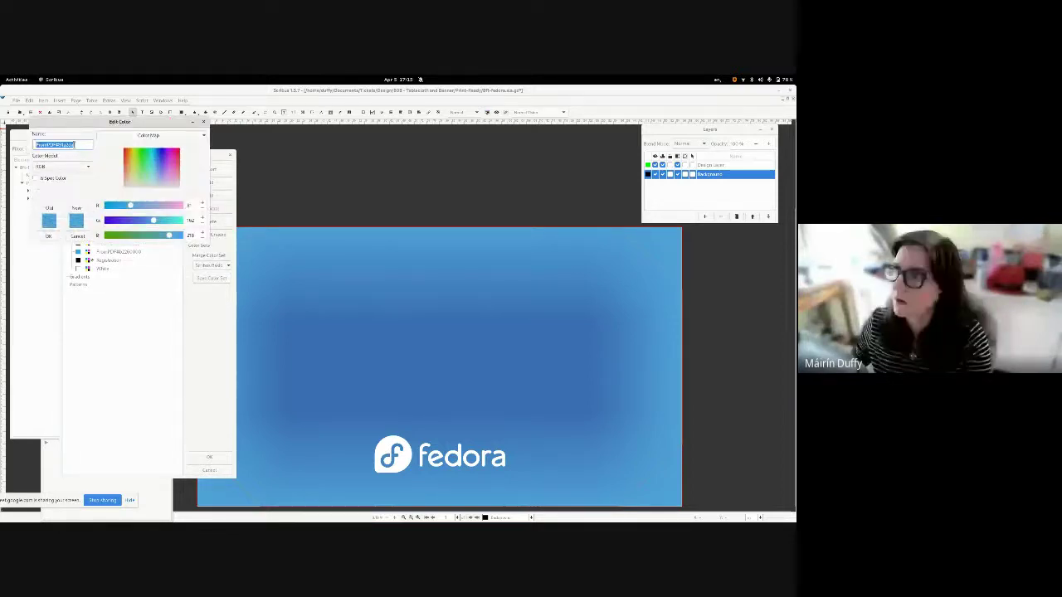
type("New Fedora Blue")
left_click(71, 168)
left_click(69, 176)
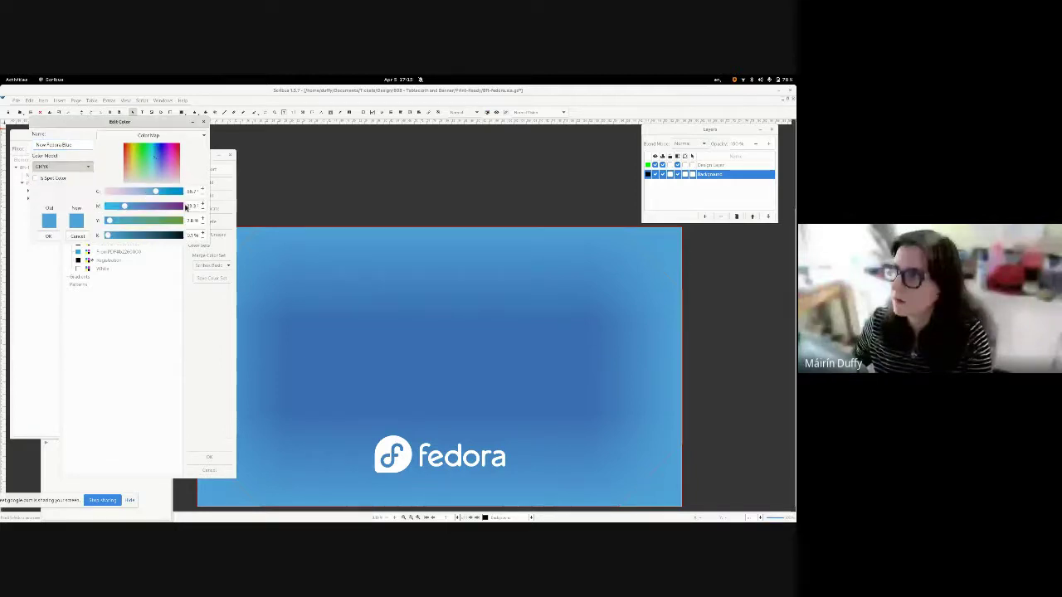
- Set New Fedora Blue to 88% cyan, 20% magenta, 0% yellow and 0% black, and accept the edited color
double_click(193, 192)
type("88")
key("Tab")
type("20")
key("Tab")
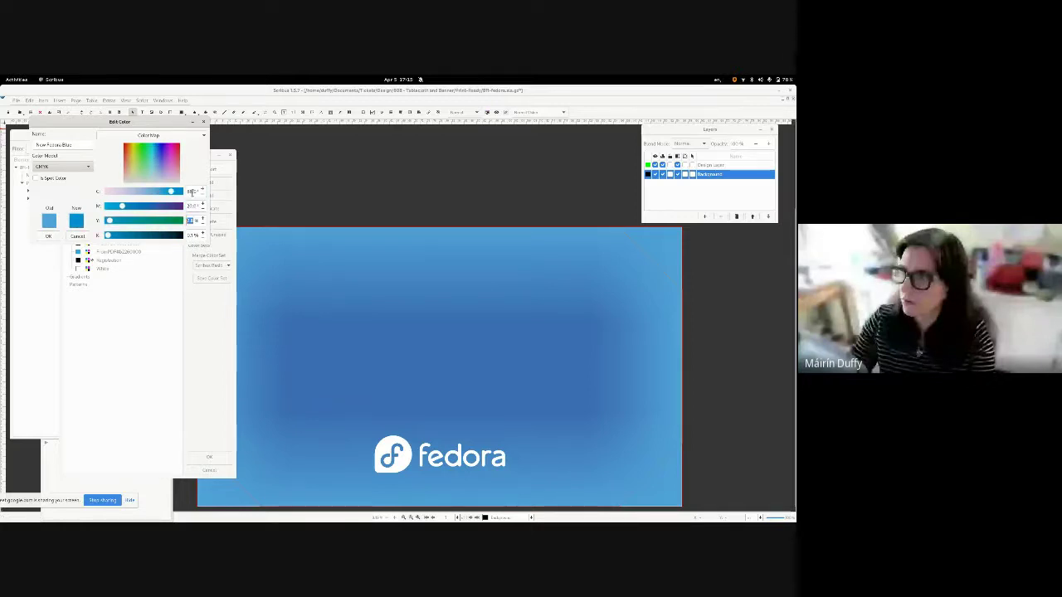
type("0")
key("Tab")
key("Tab")
left_click(50, 238)
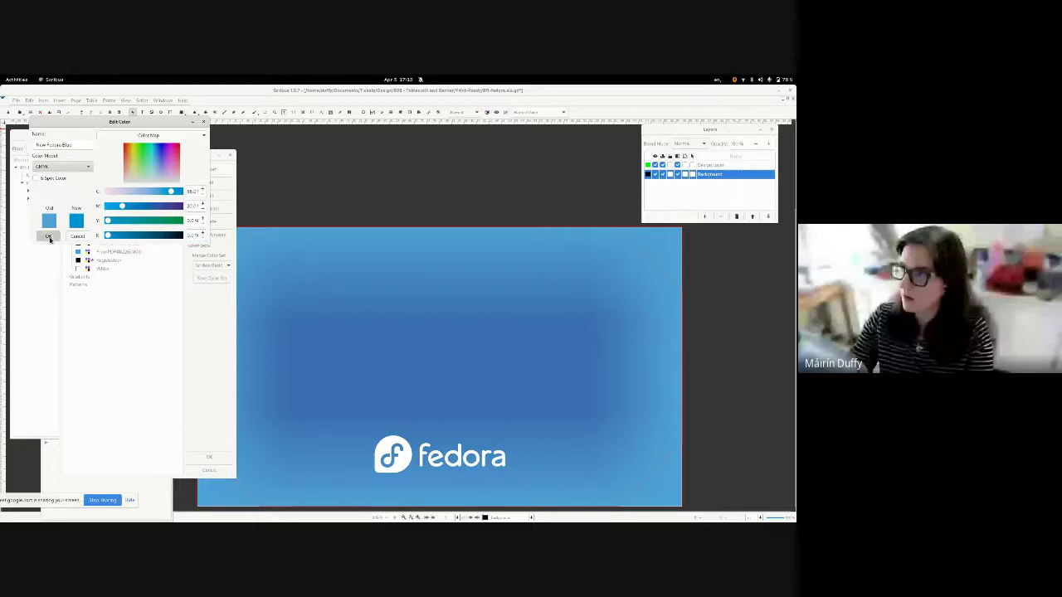
- Delete the remaining imported light blue PDF color, replacing it with New Fedora Blue
left_click(119, 244)
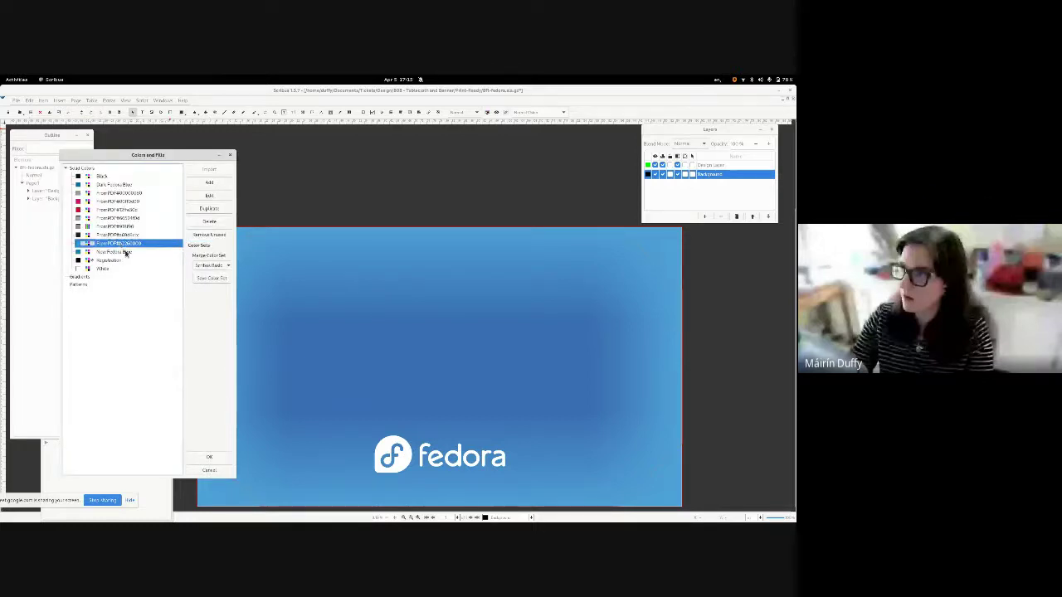
left_click(209, 222)
left_click(113, 146)
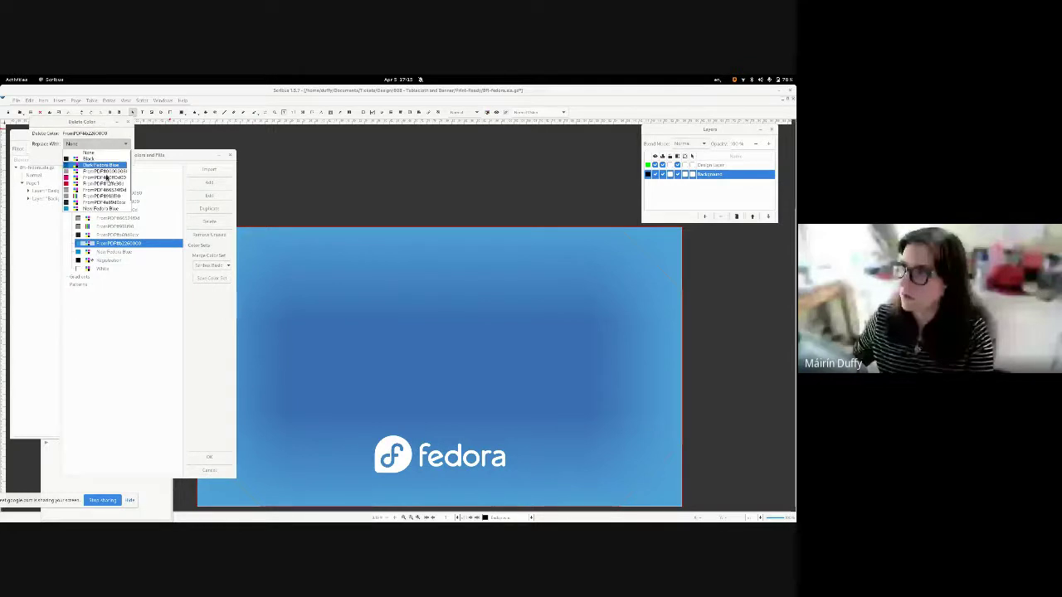
left_click(105, 197)
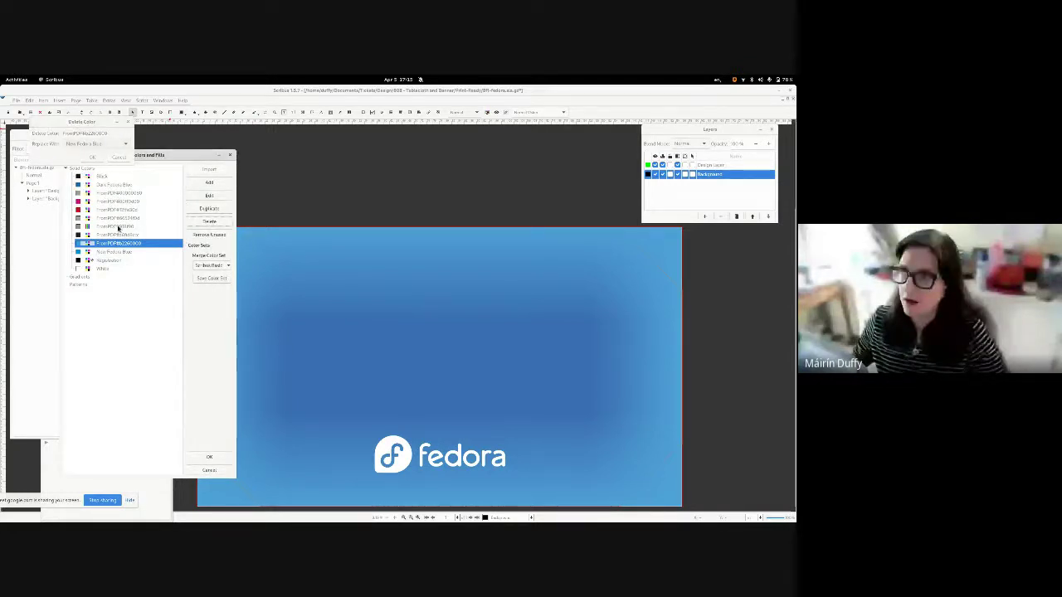
left_click(102, 157)
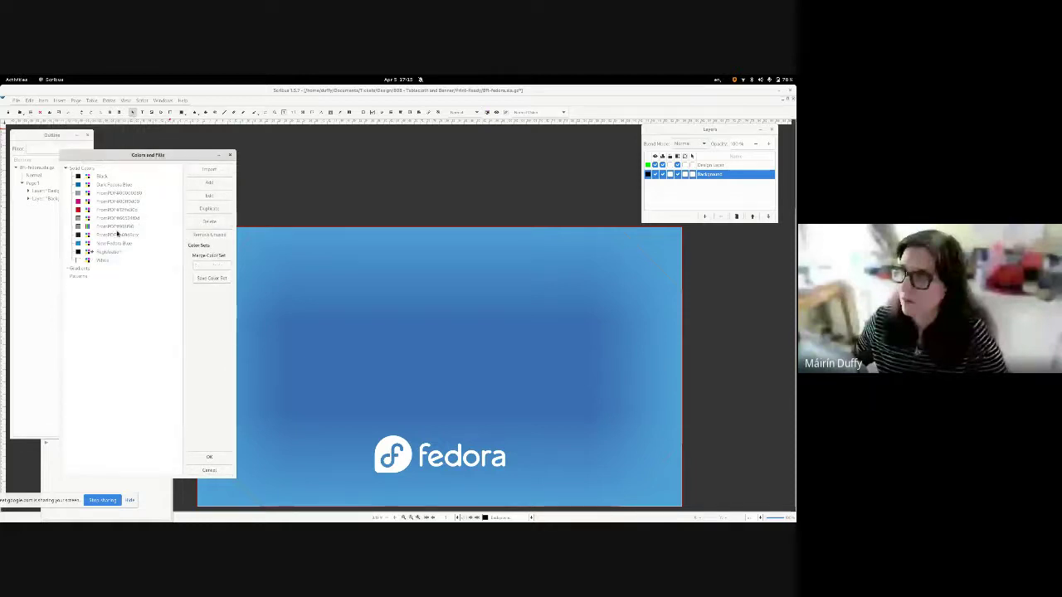
- Delete the imported RGB gray, replacing it with the imported CMYK gray, and apply all color changes to the document
left_click(116, 226)
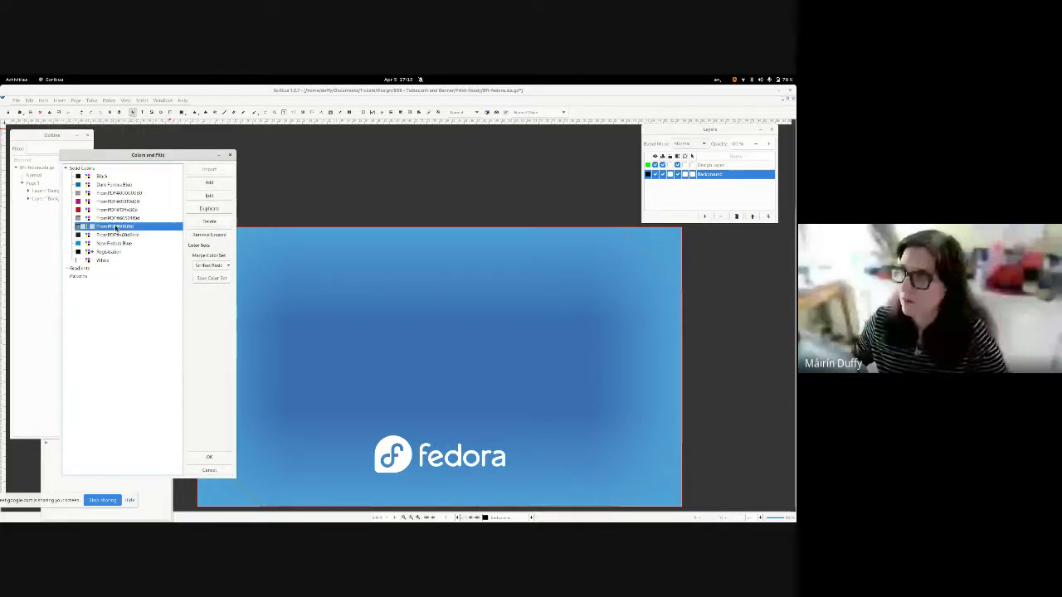
left_click(188, 223)
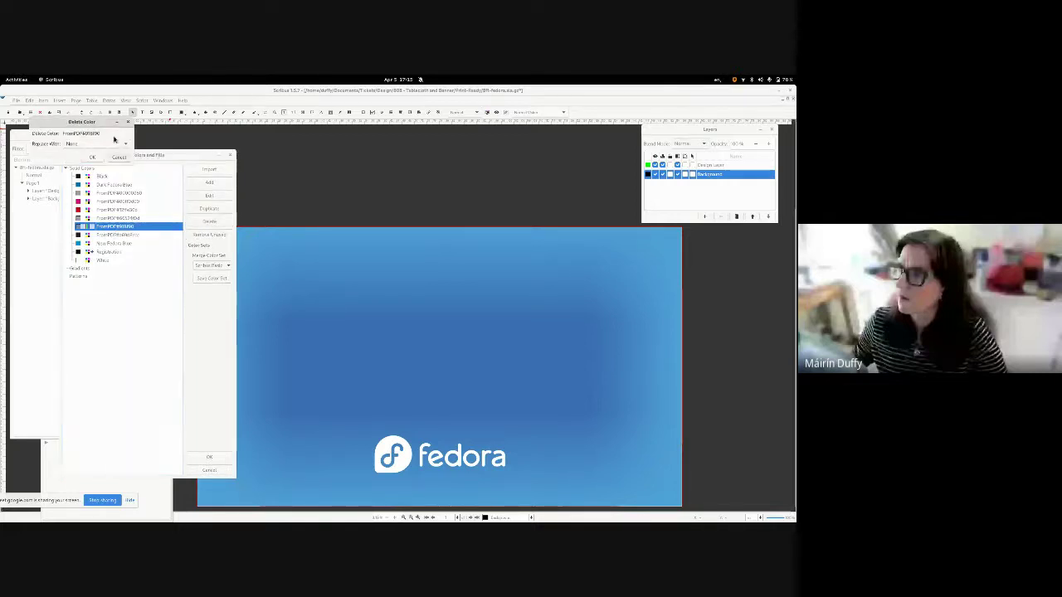
left_click(115, 143)
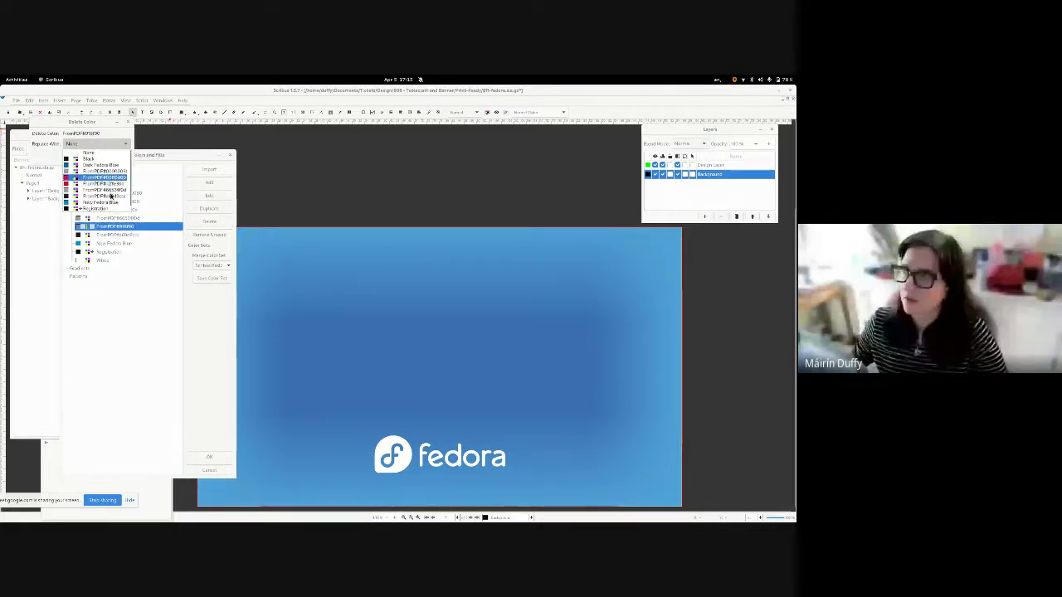
left_click(110, 192)
left_click(93, 157)
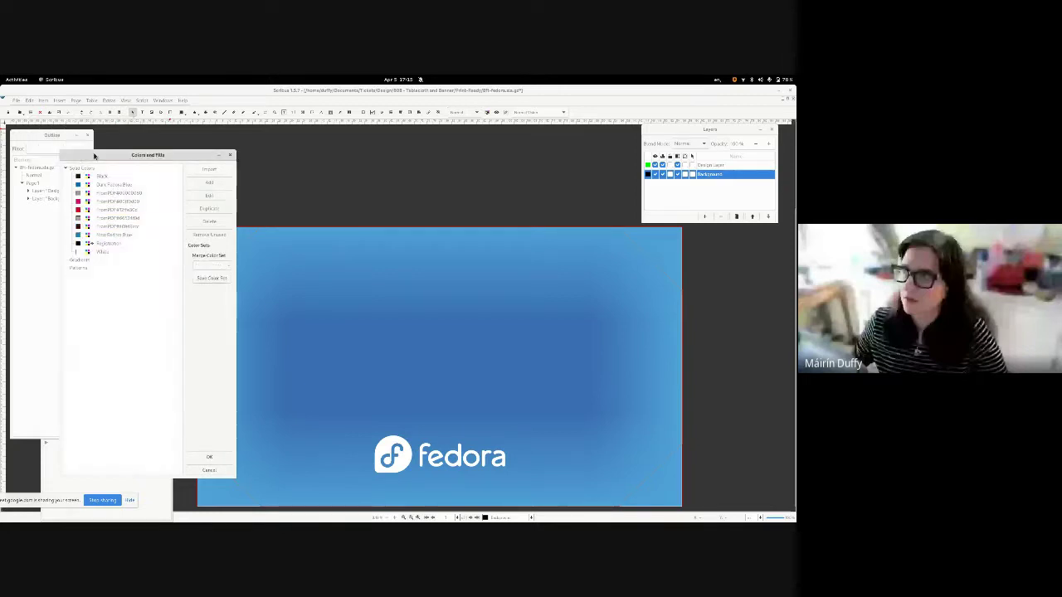
left_click(207, 458)
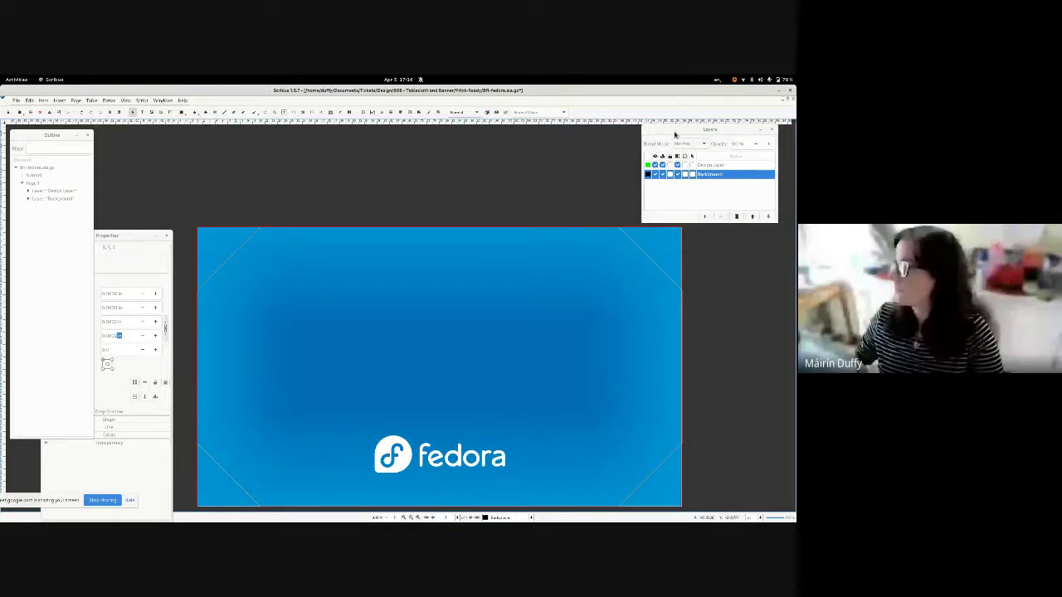
- Activate the Design Layer and expand its nested background group in the outline down to the individual polygons
left_click(711, 166)
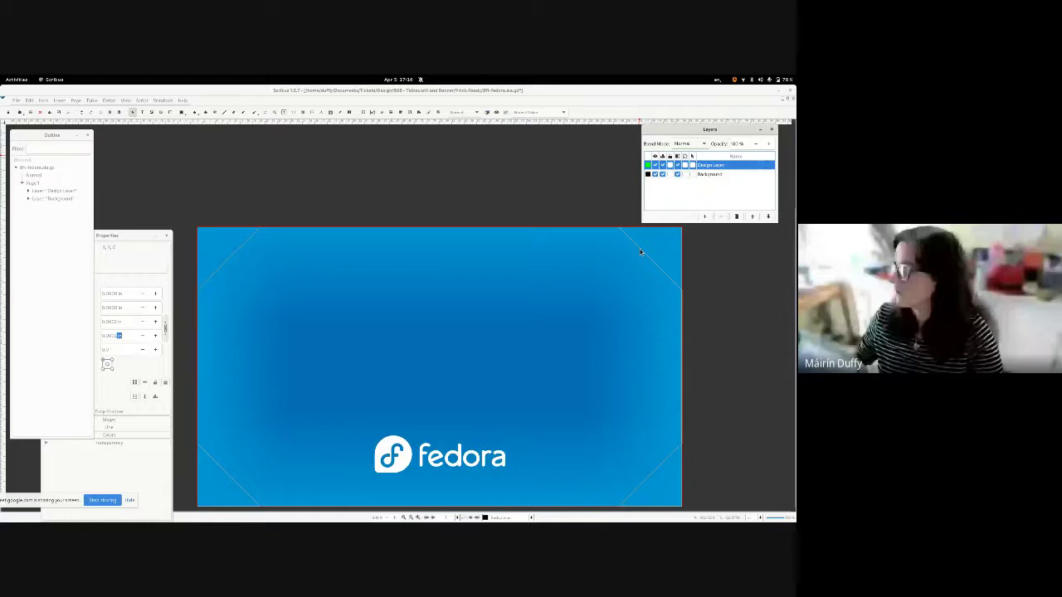
left_click_drag(121, 239, 182, 153)
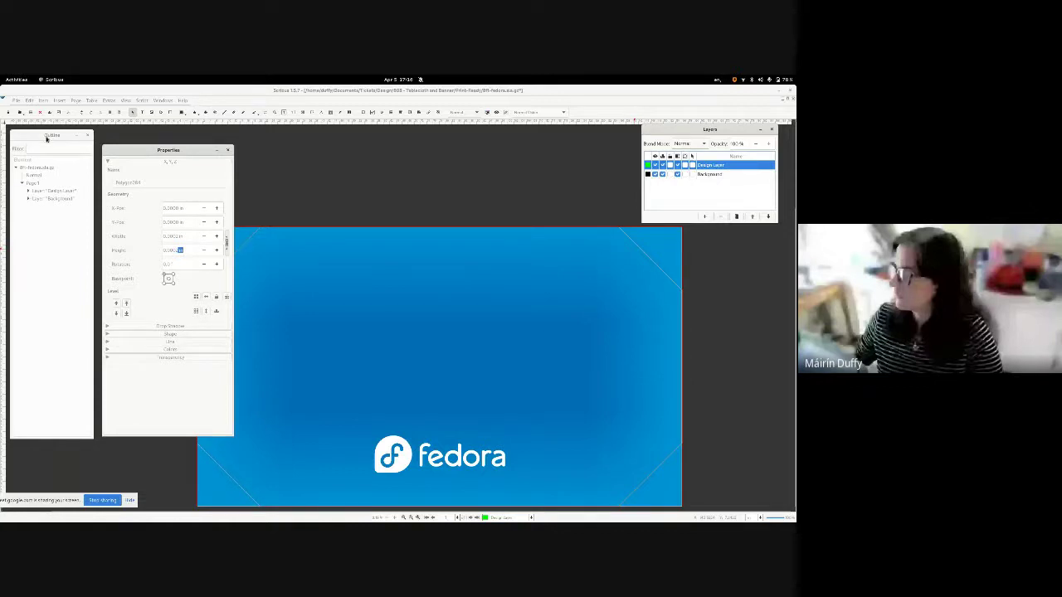
key("ctrl+a")
key("alt+Tab")
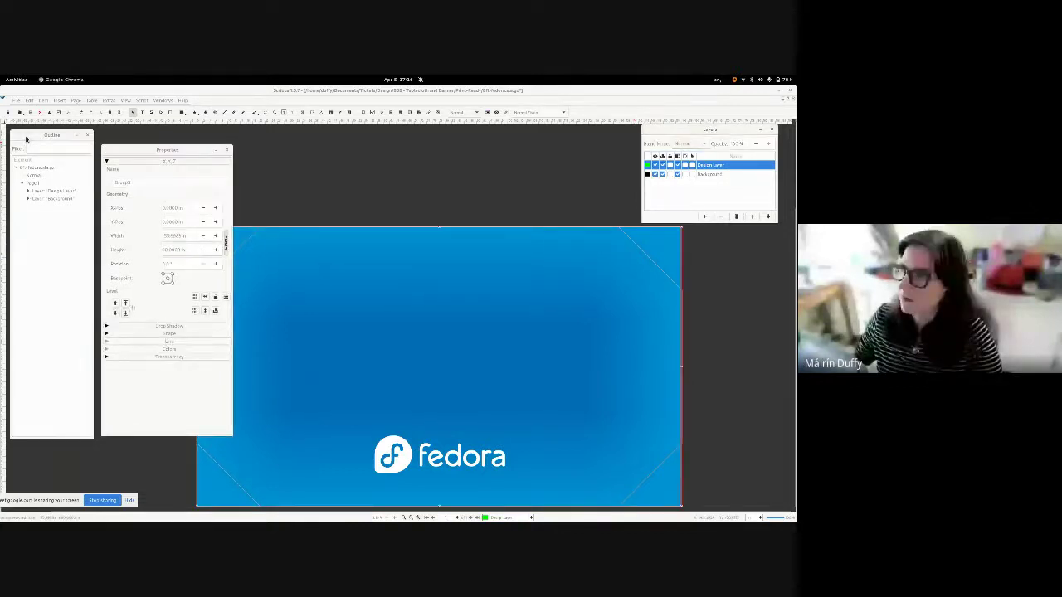
left_click(30, 192)
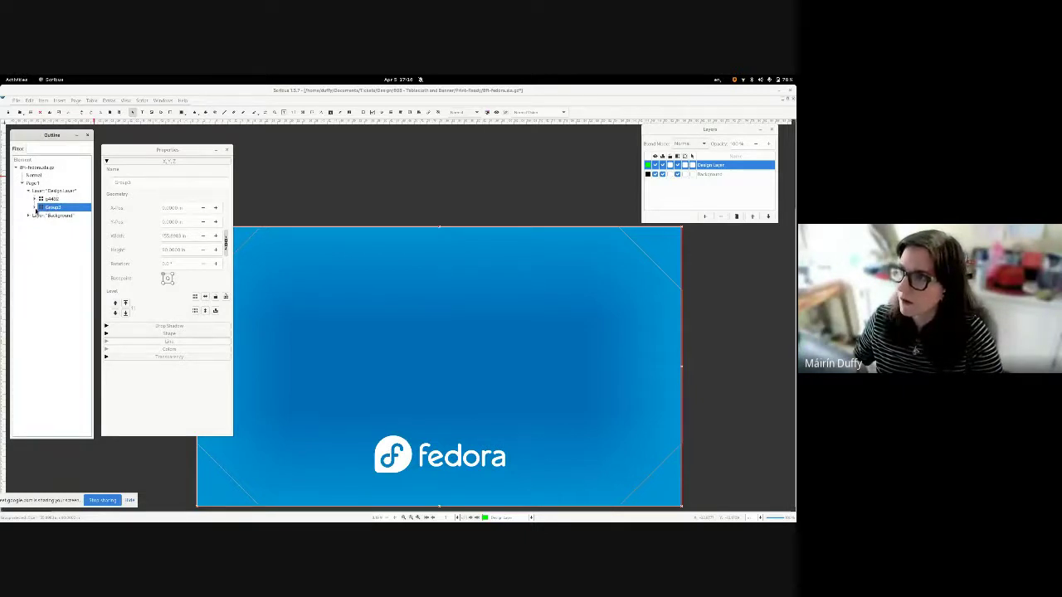
left_click(34, 207)
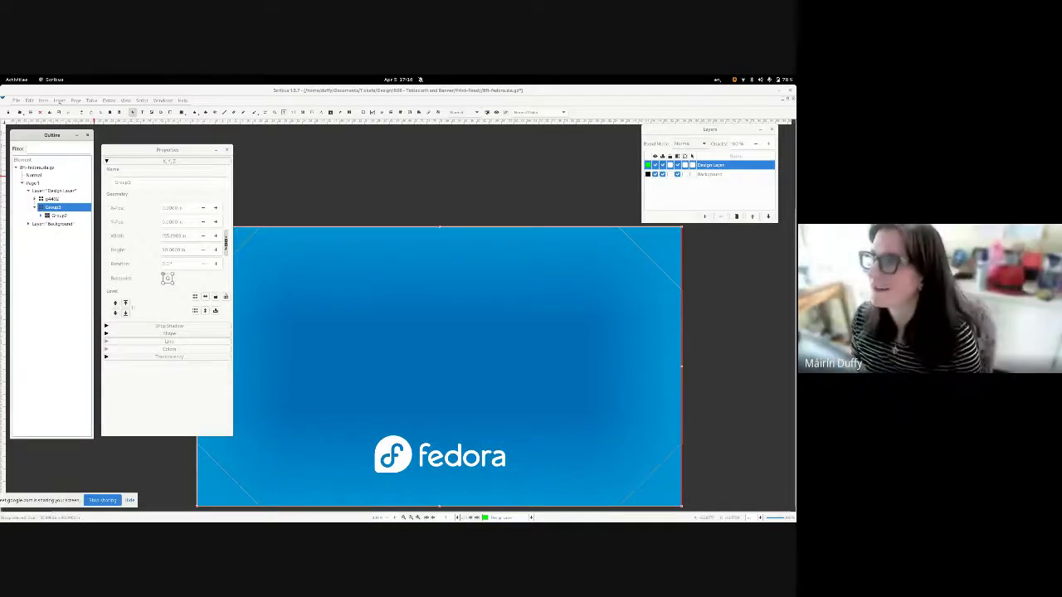
left_click(49, 216)
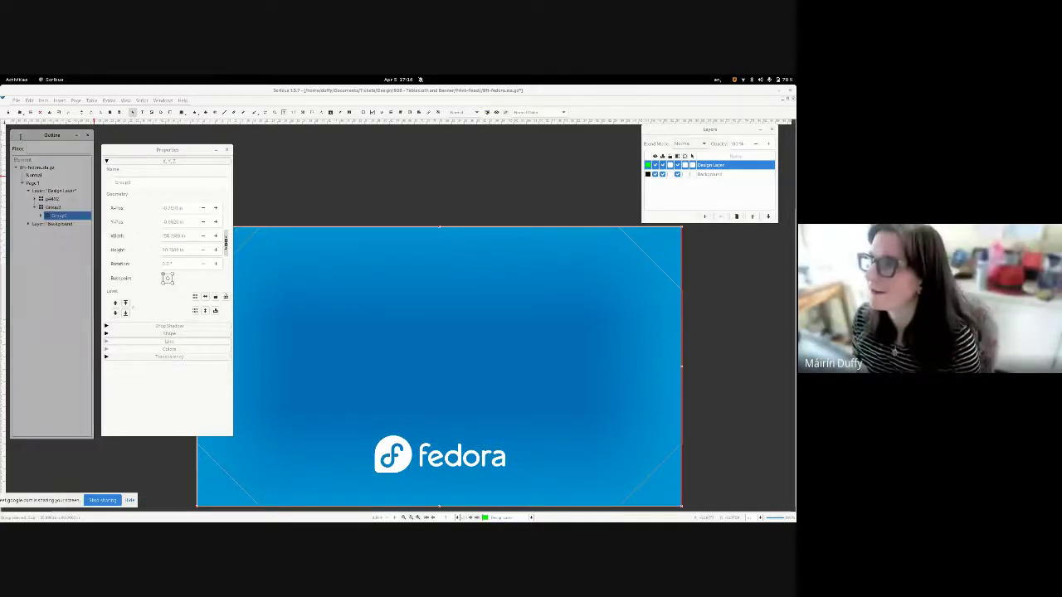
left_click(40, 215)
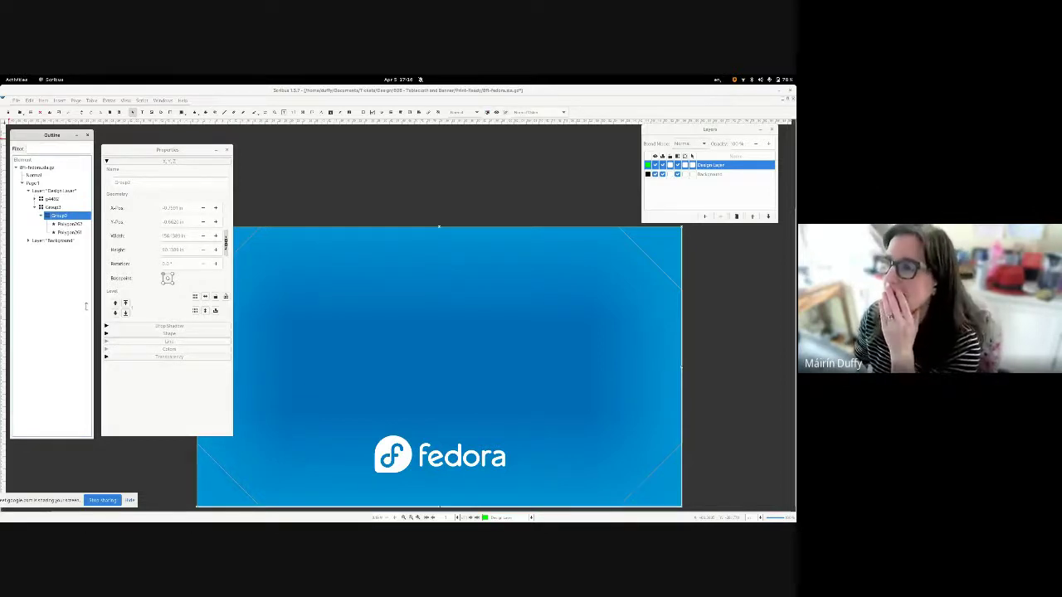
- Set the stroke color of the upper polygon in the nested group to None, removing the diagonal corner lines
left_click(172, 154)
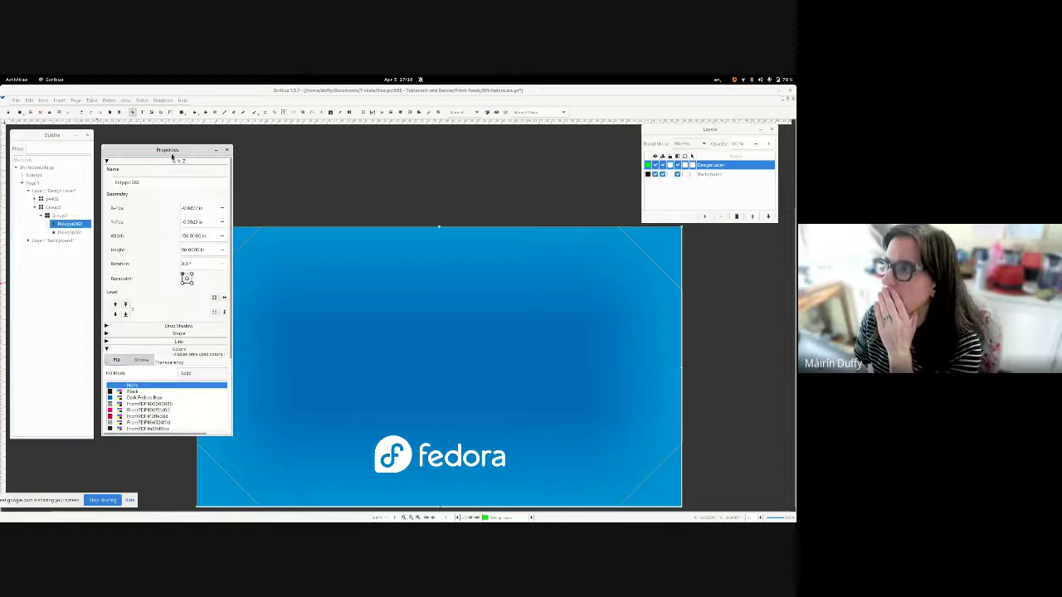
left_click(139, 362)
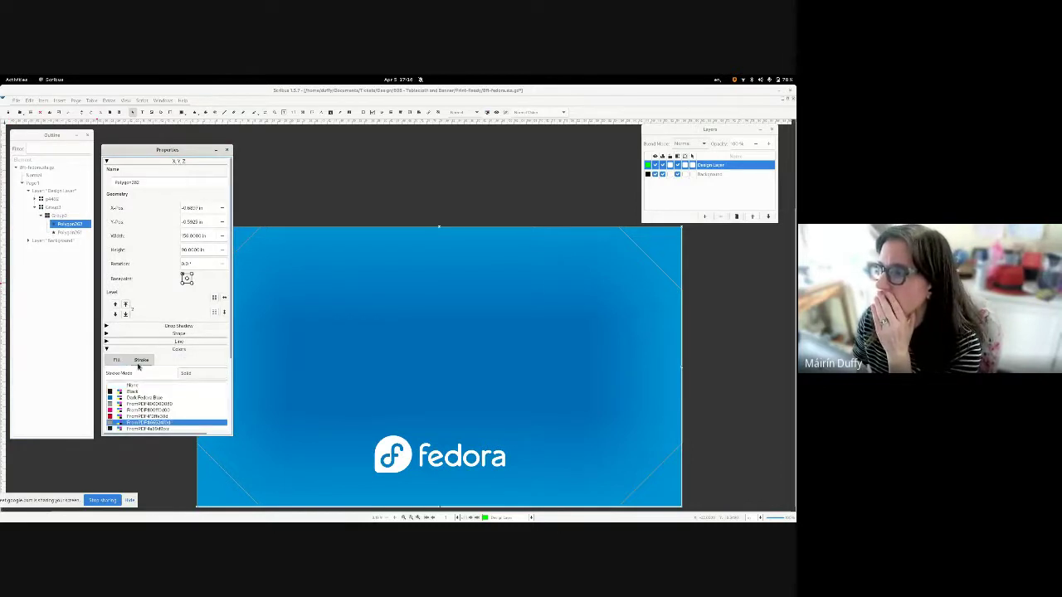
left_click(60, 236)
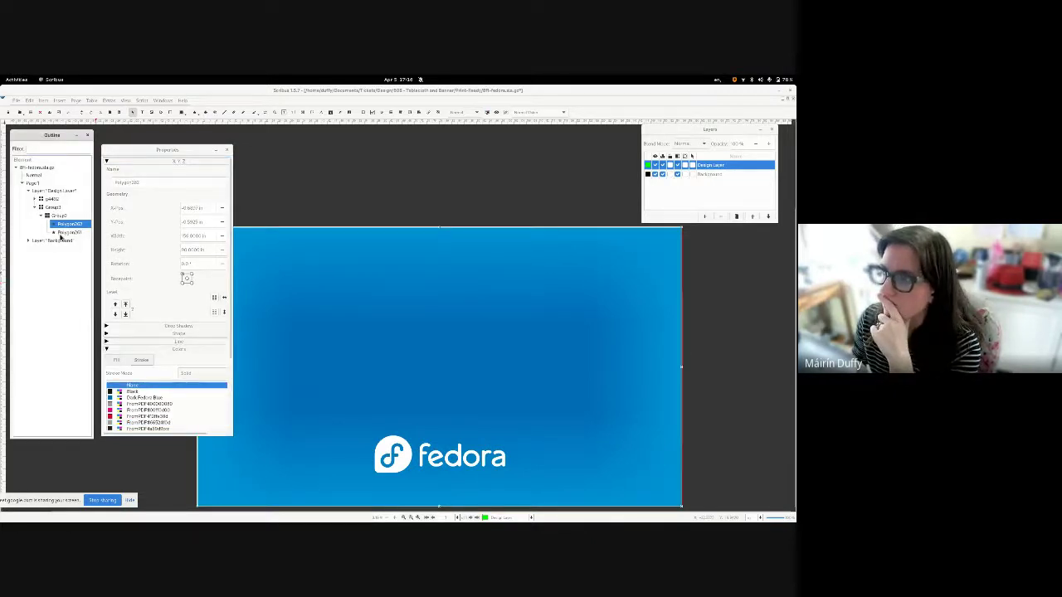
left_click(227, 149)
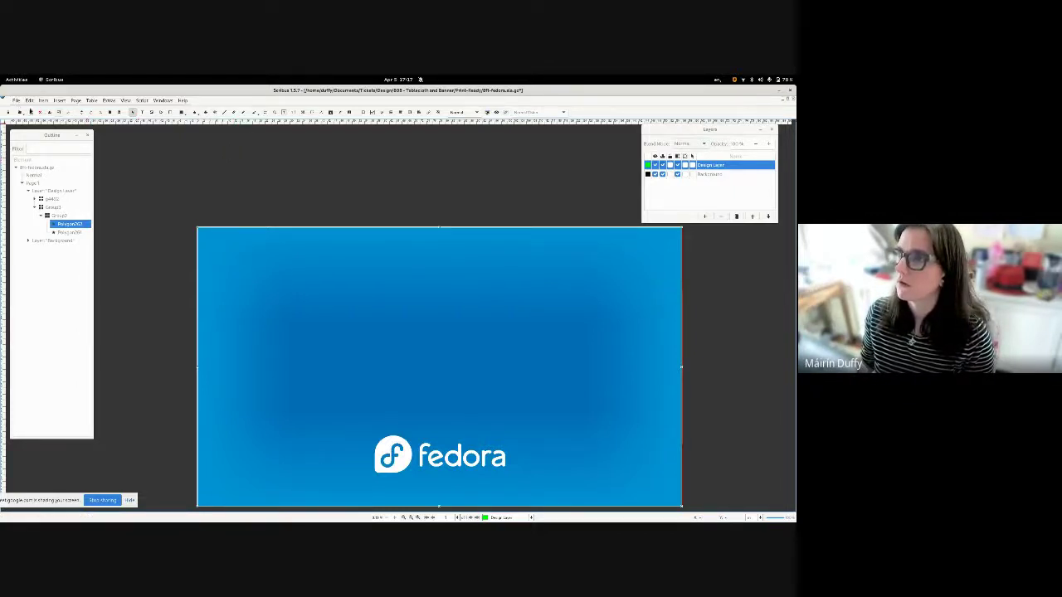
- Save the document as 8ft-fedora.sla.gz, replacing the existing file
left_click(16, 100)
left_click(31, 169)
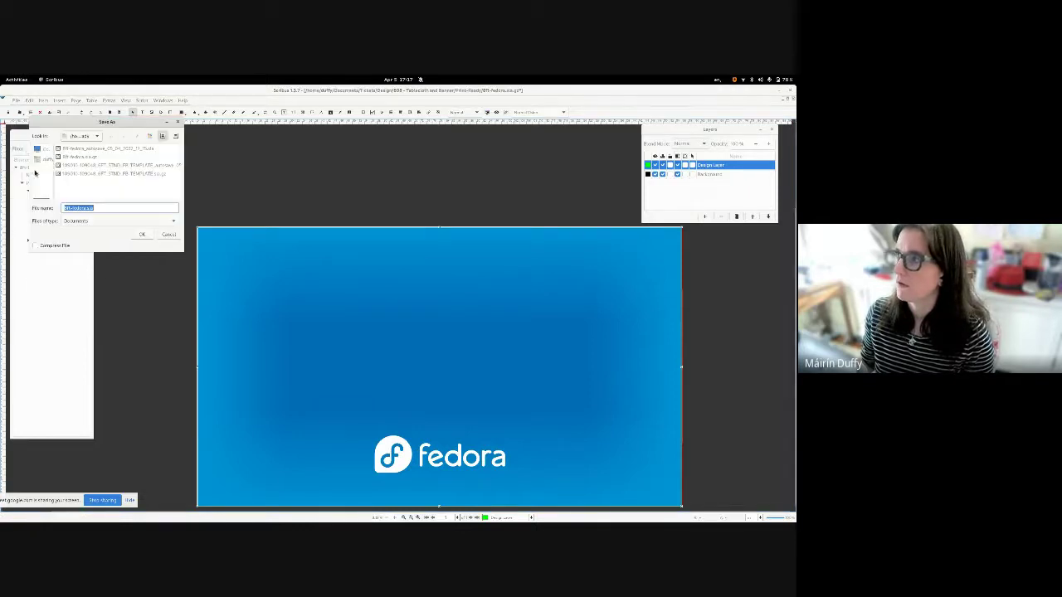
left_click(104, 209)
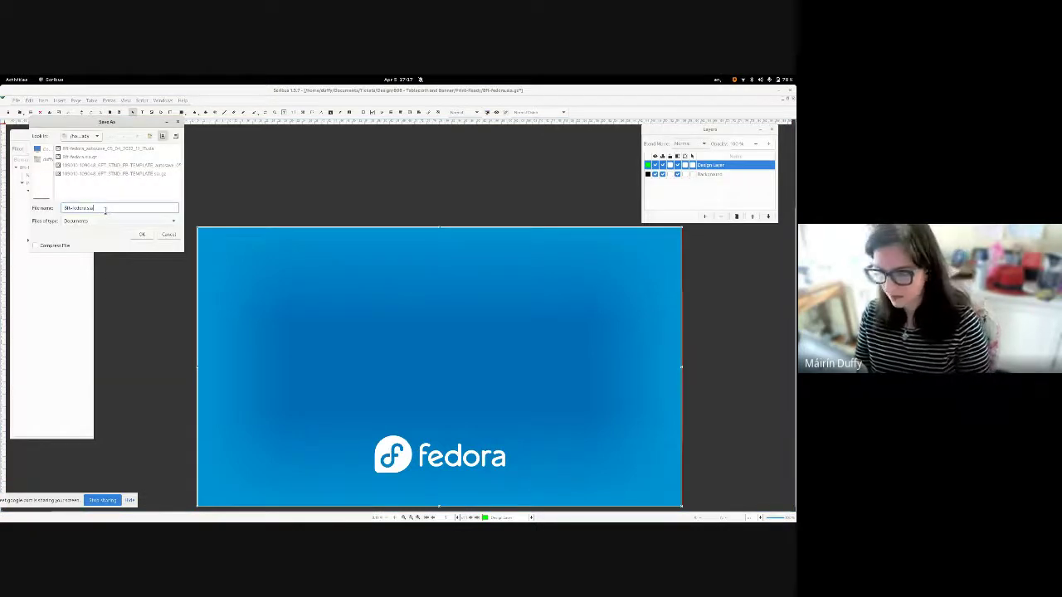
type(".gz")
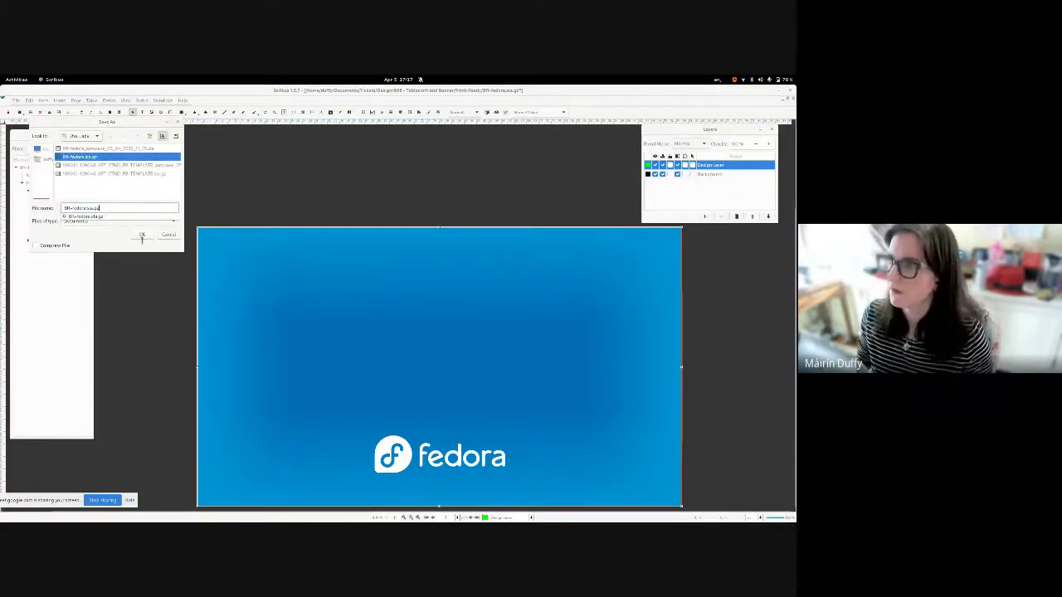
left_click(142, 236)
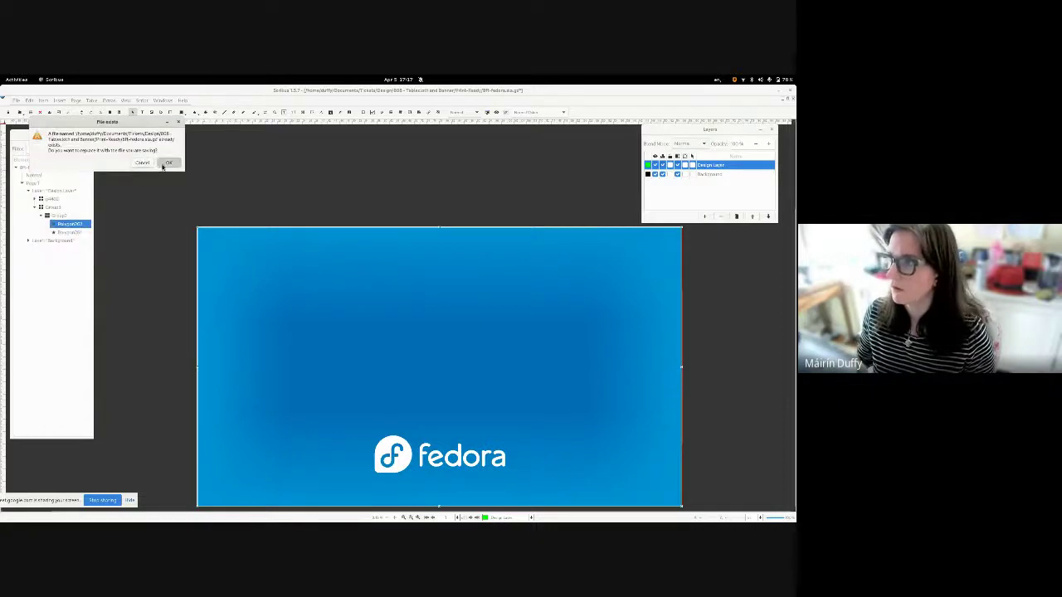
left_click(167, 163)
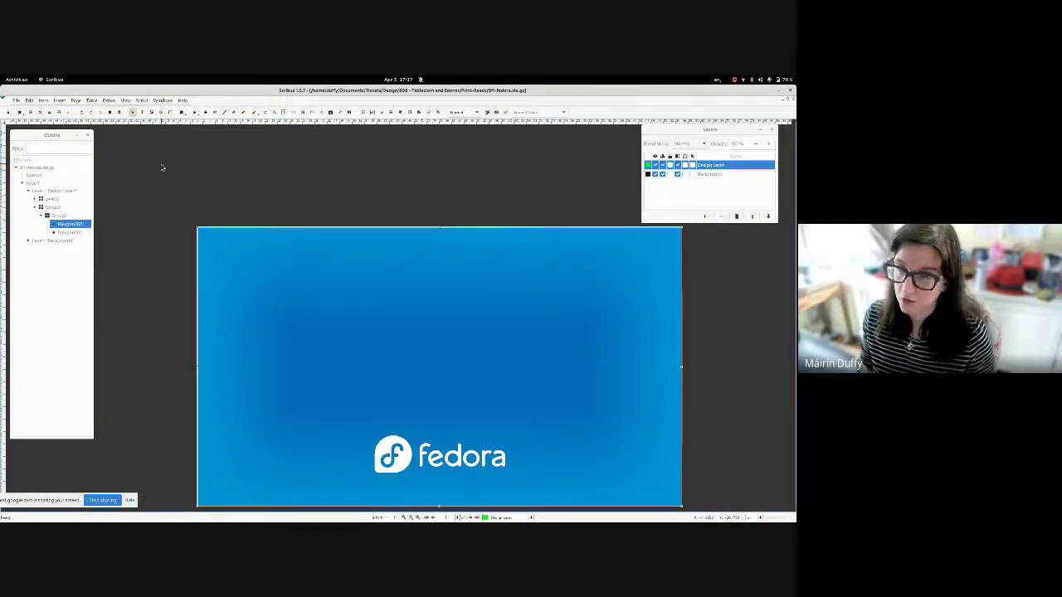
- Export the tablecloth as 8ft-fedora.pdf with the color output intended for Printer and the document bleeds used
left_click(16, 99)
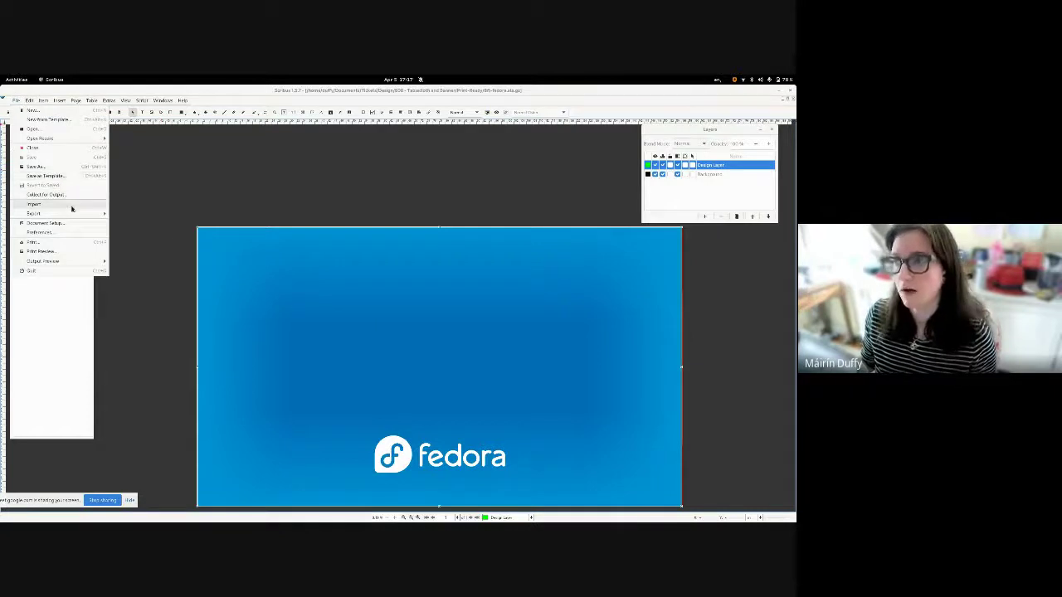
mouse_move(105, 214)
left_click(125, 231)
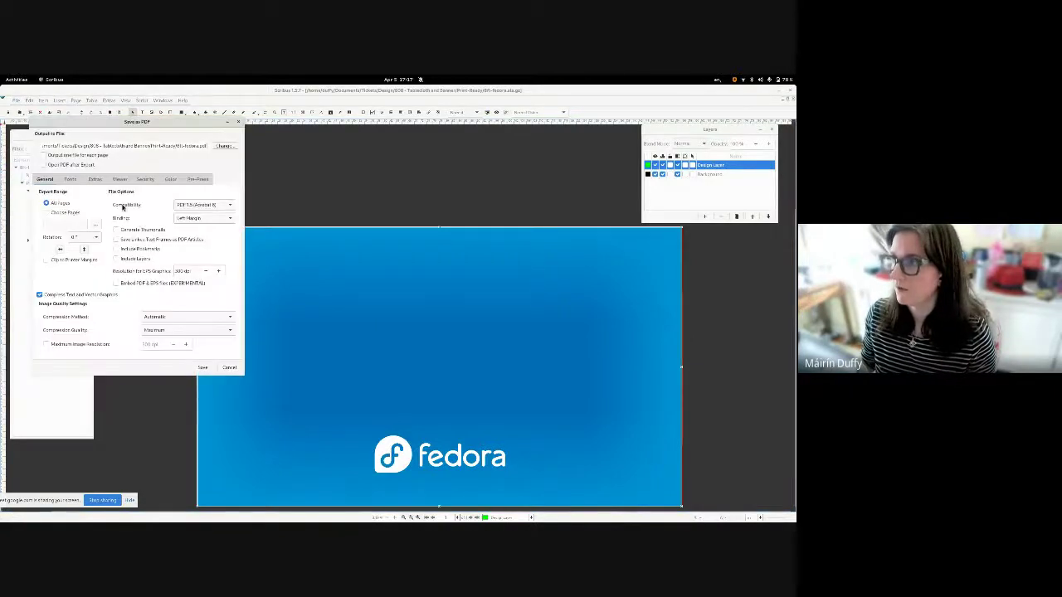
left_click(170, 179)
left_click(166, 205)
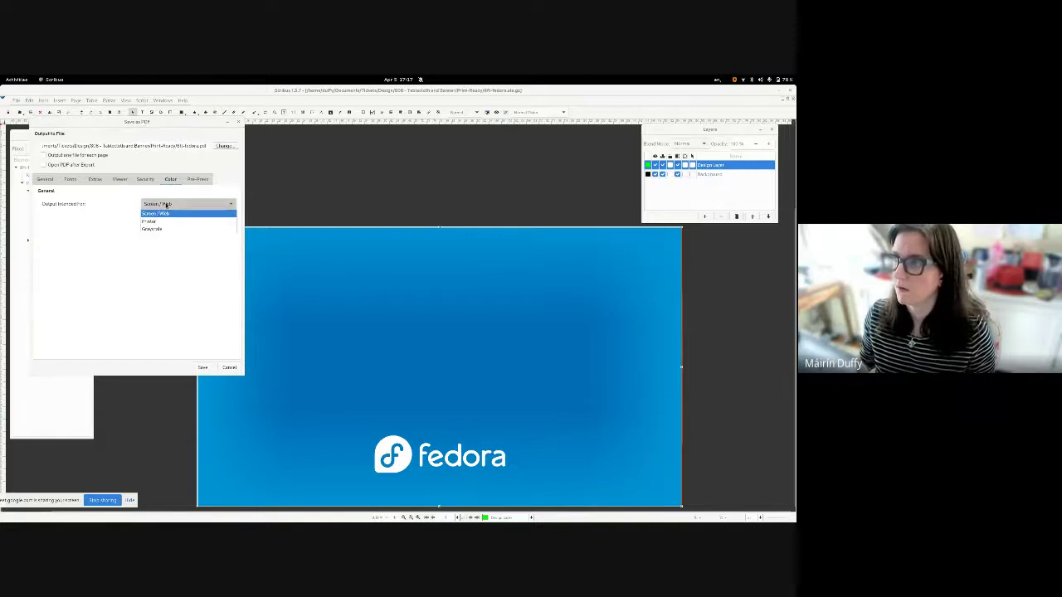
left_click(172, 223)
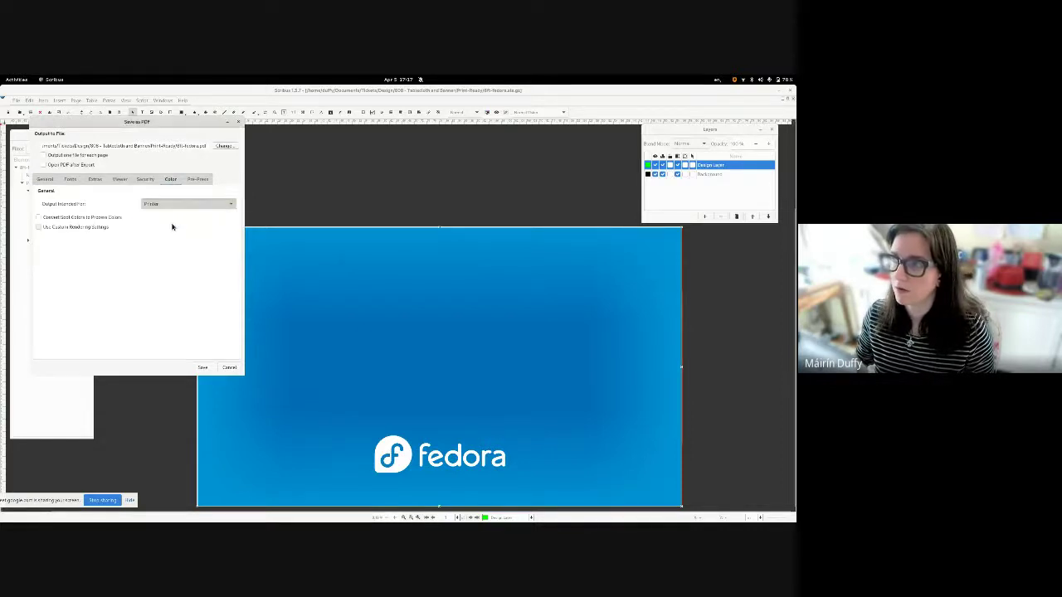
left_click(194, 180)
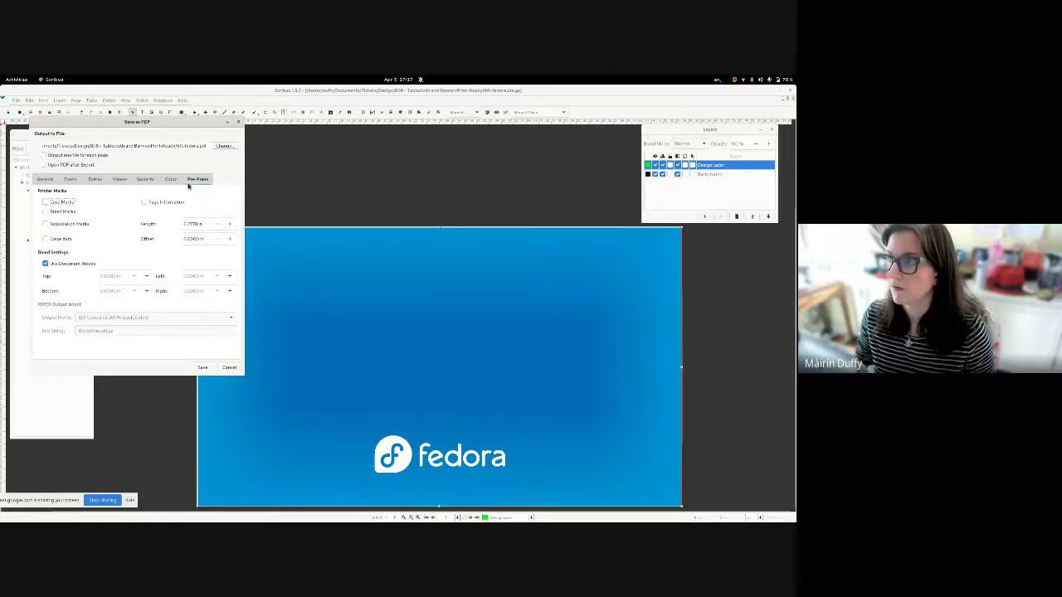
left_click(205, 370)
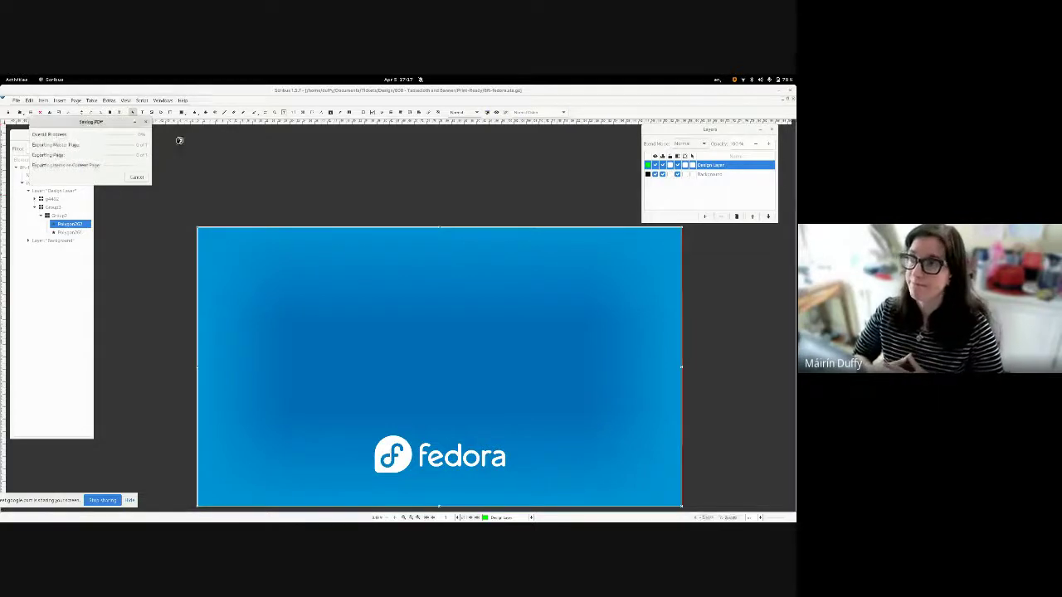
- Switch to the file manager and open the exported 8ft-fedora.pdf to check its colors and logo
mouse_move(1, 76)
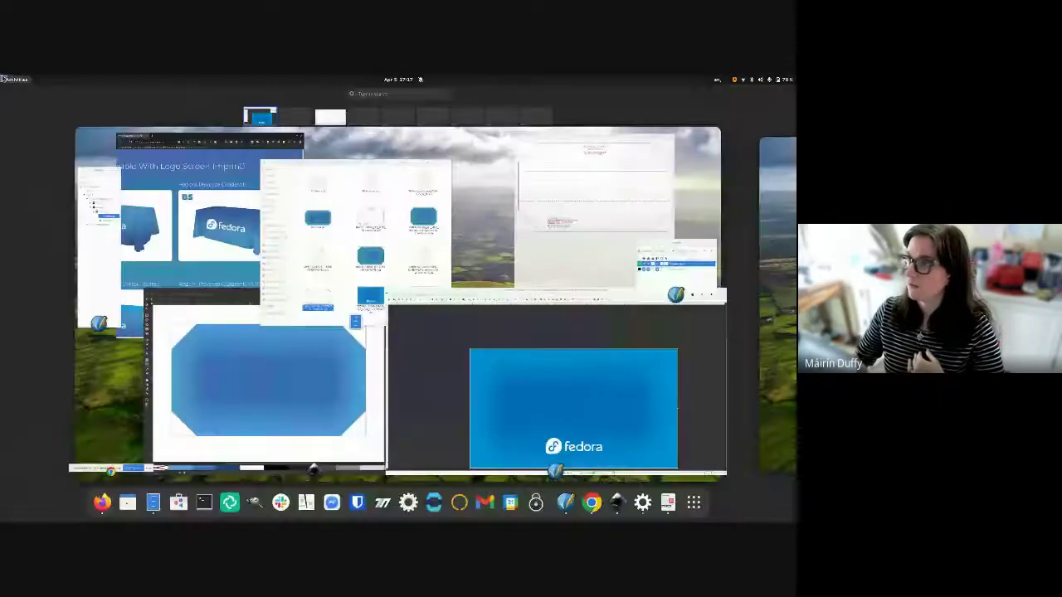
left_click(357, 223)
left_click(189, 355)
scroll(187, 354, "up", 2)
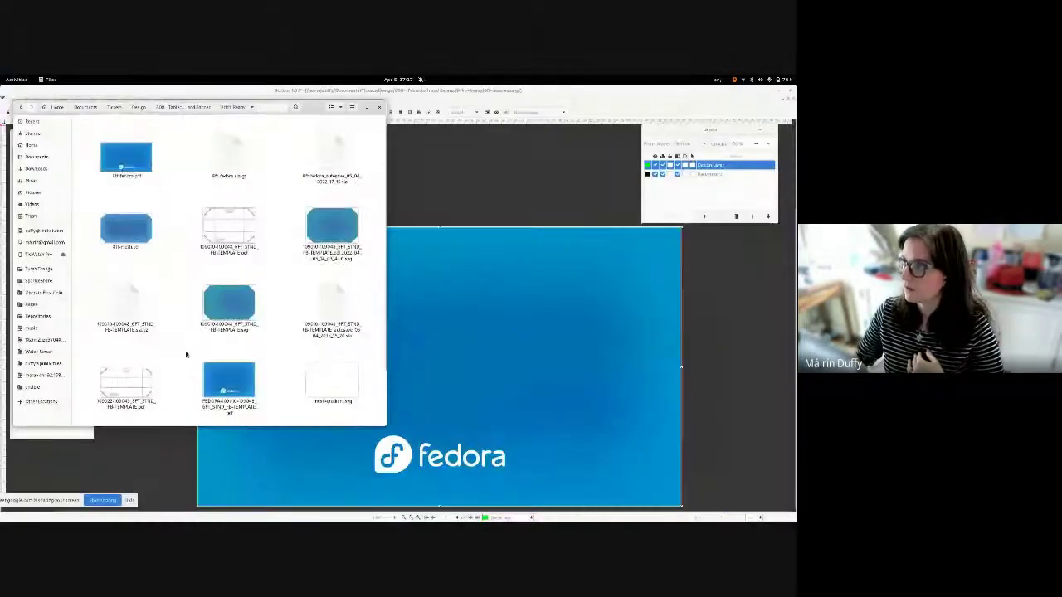
double_click(139, 176)
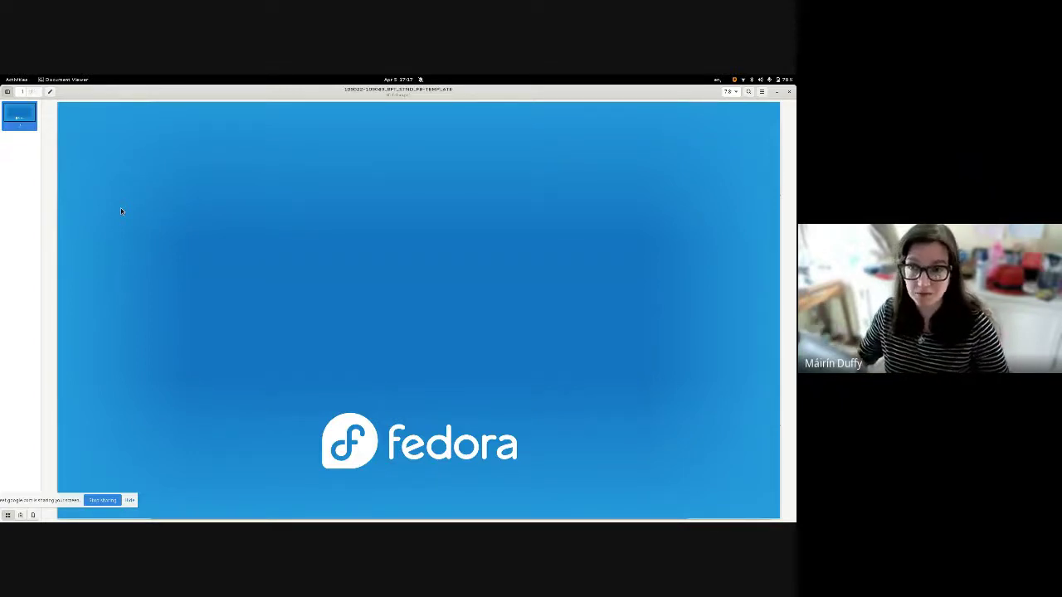
key("alt+Tab")
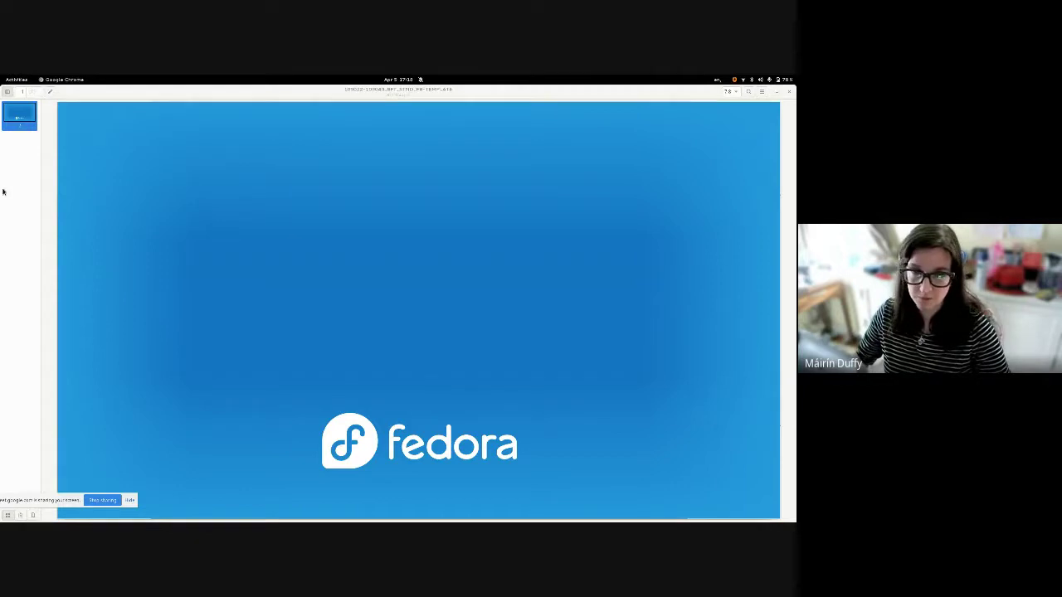